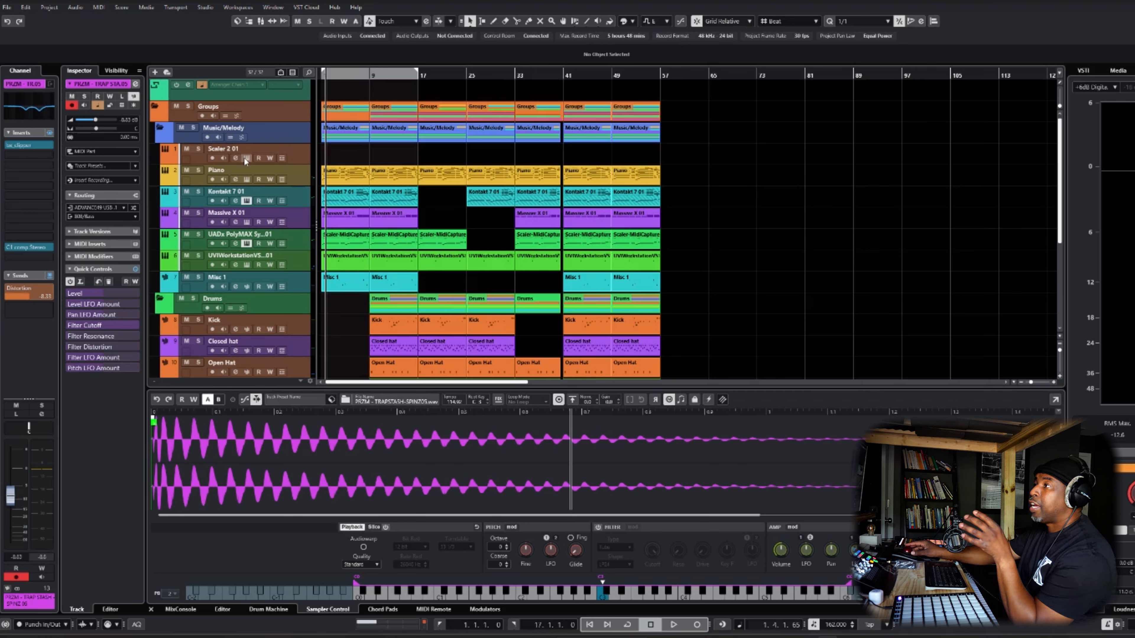
# Open Scaler 2 on the Scaler 2 01 track and audition successive chord sets from the same artist.
pyautogui.click(247, 158)
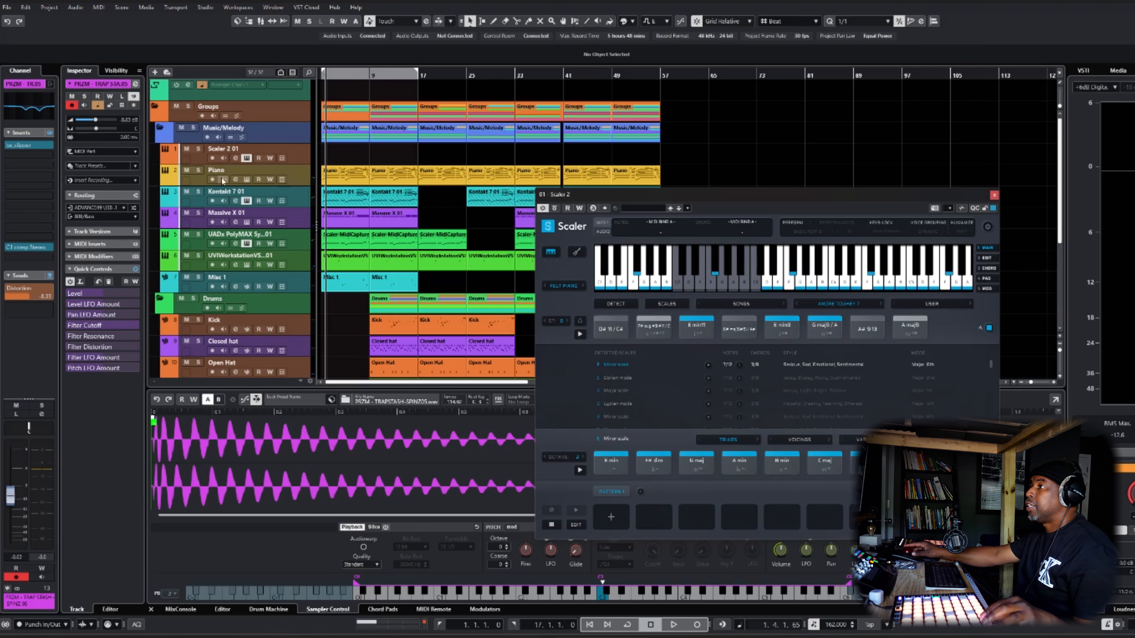
pyautogui.click(227, 150)
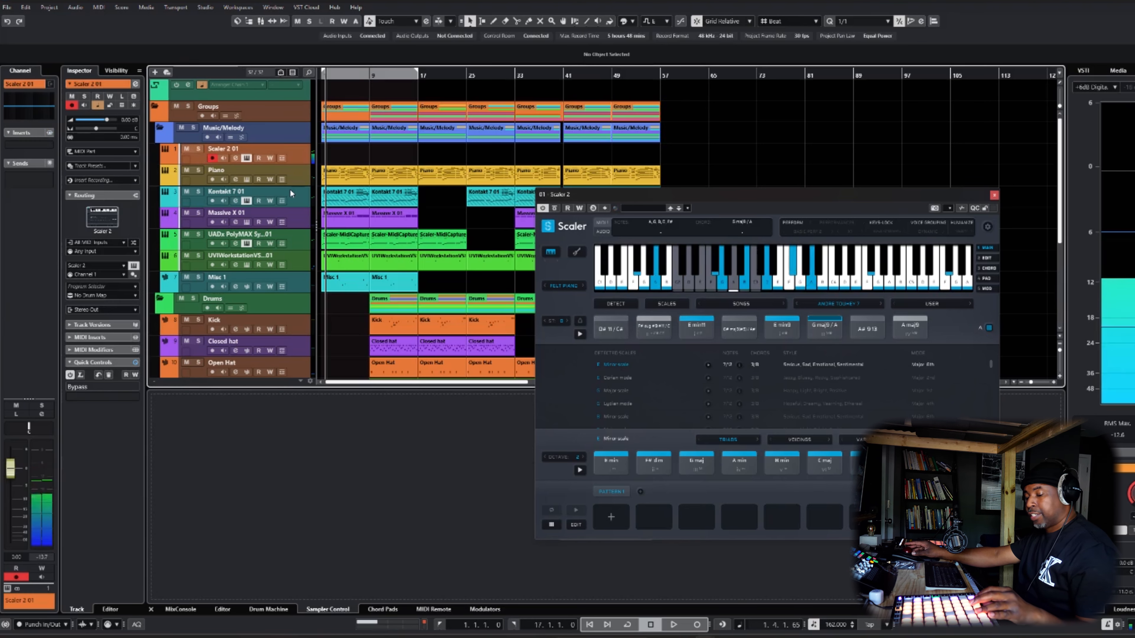
pyautogui.click(870, 305)
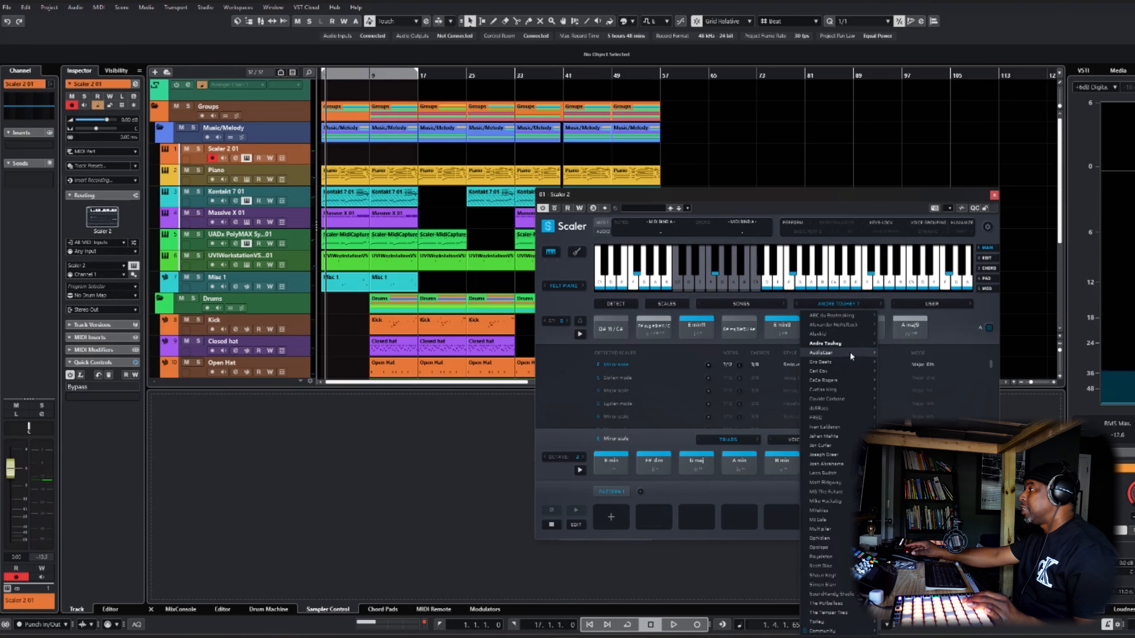
pyautogui.click(913, 301)
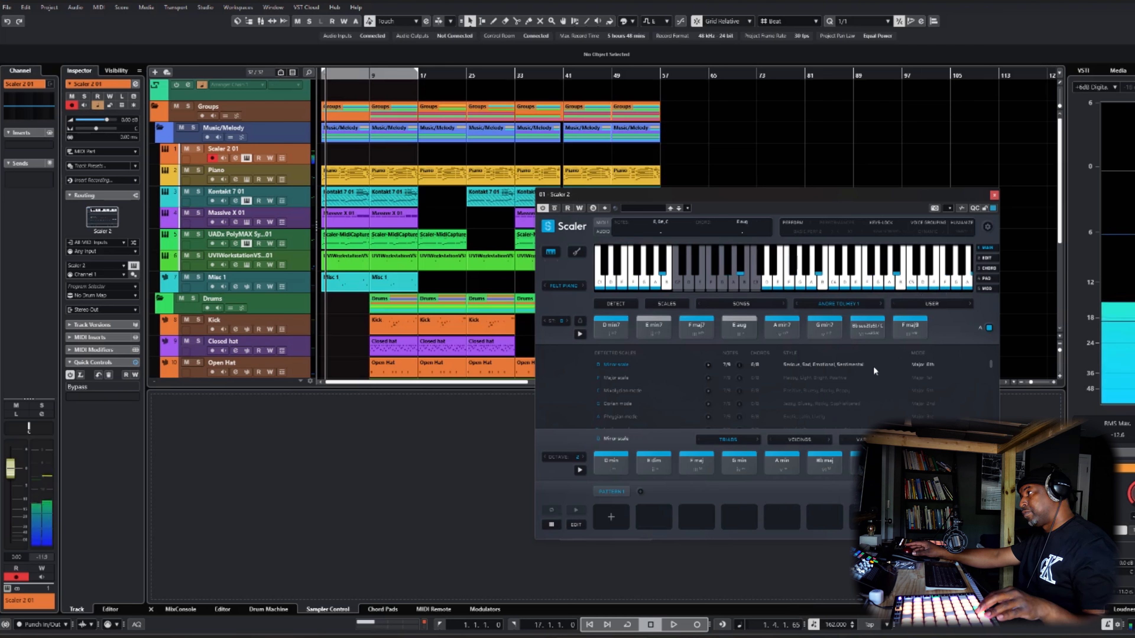
pyautogui.click(881, 305)
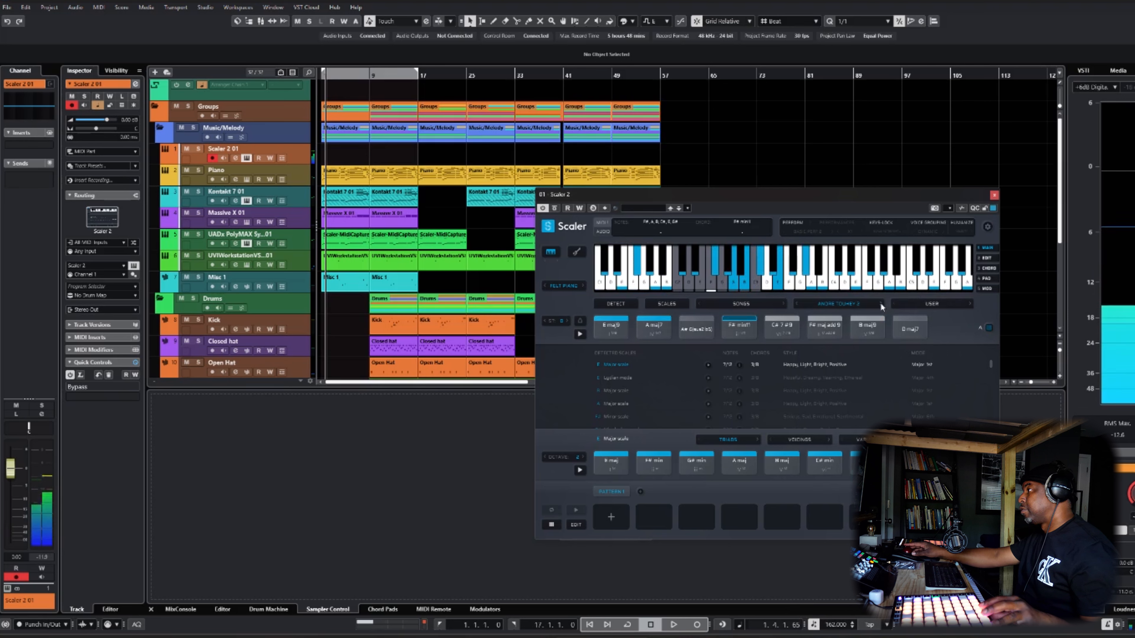
pyautogui.click(881, 305)
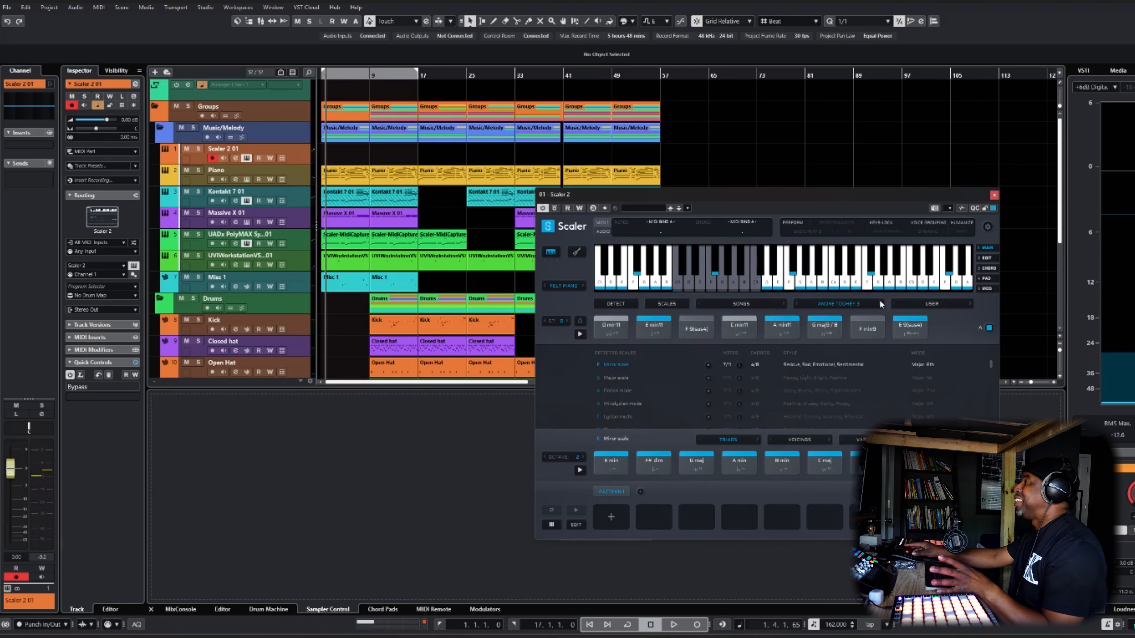
pyautogui.click(879, 303)
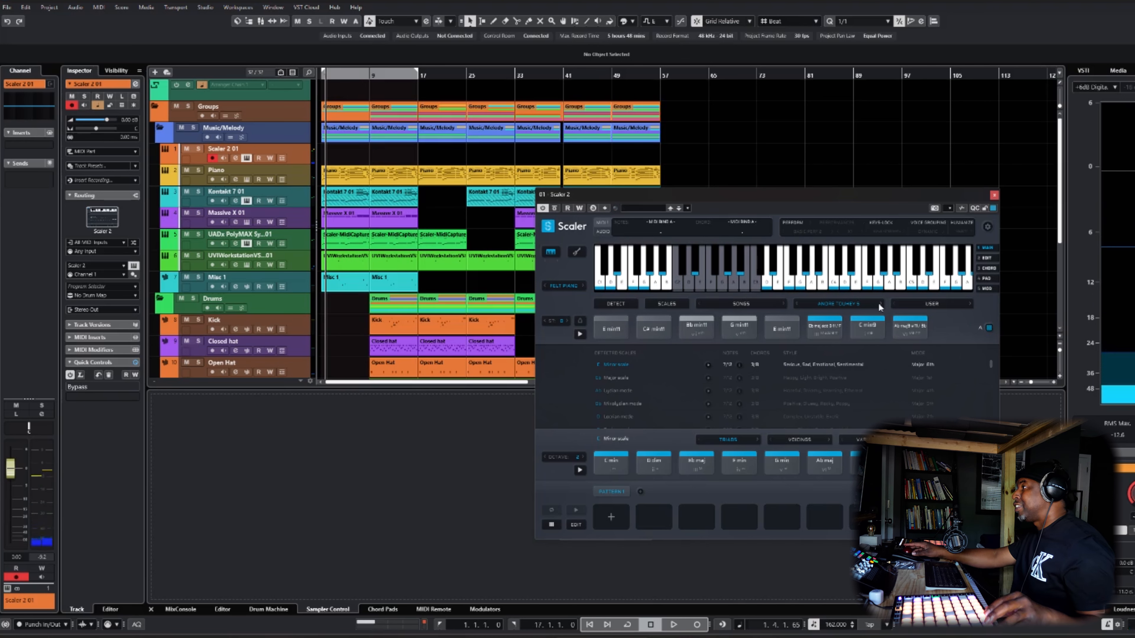
pyautogui.click(879, 303)
# Load a chord set from a different artist in Scaler 2, audition it and close the instrument.
pyautogui.click(858, 304)
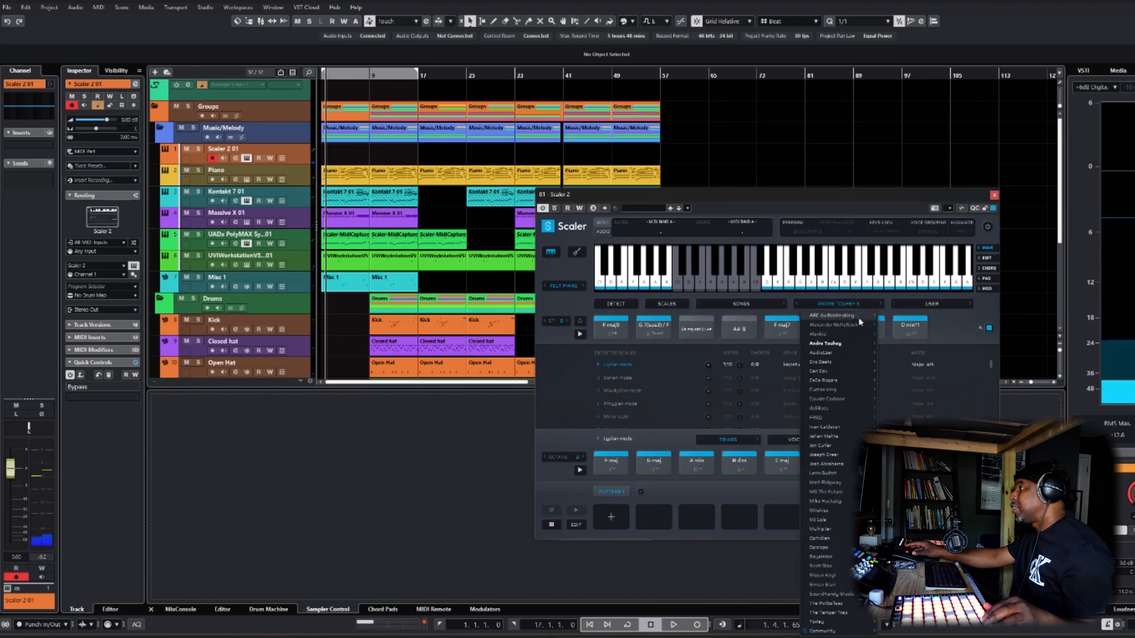
pyautogui.click(888, 333)
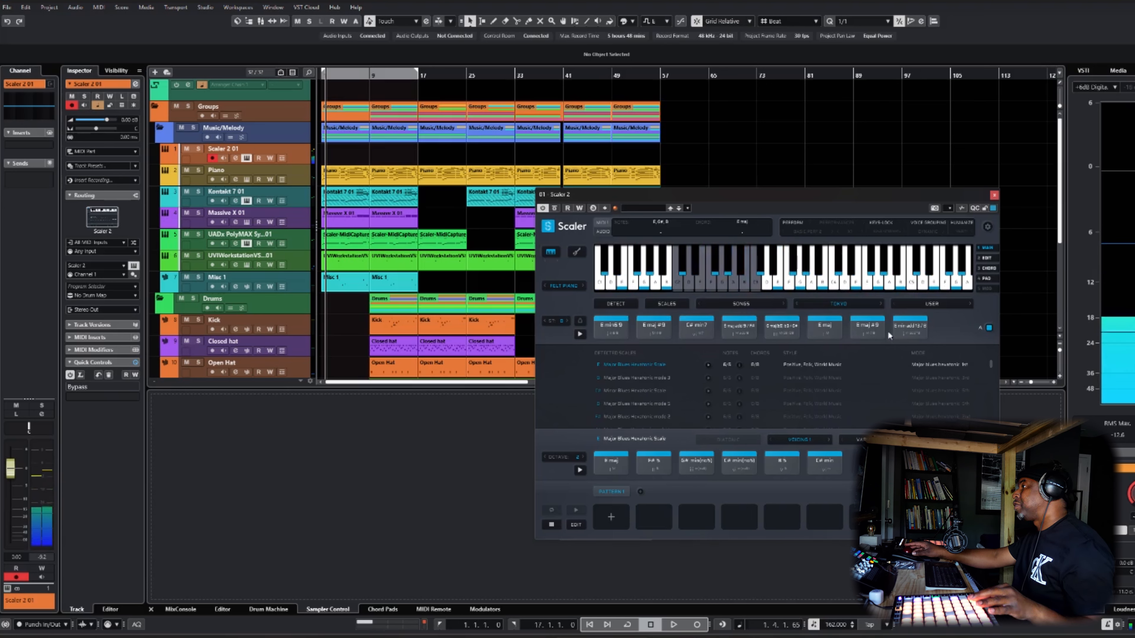
pyautogui.click(993, 196)
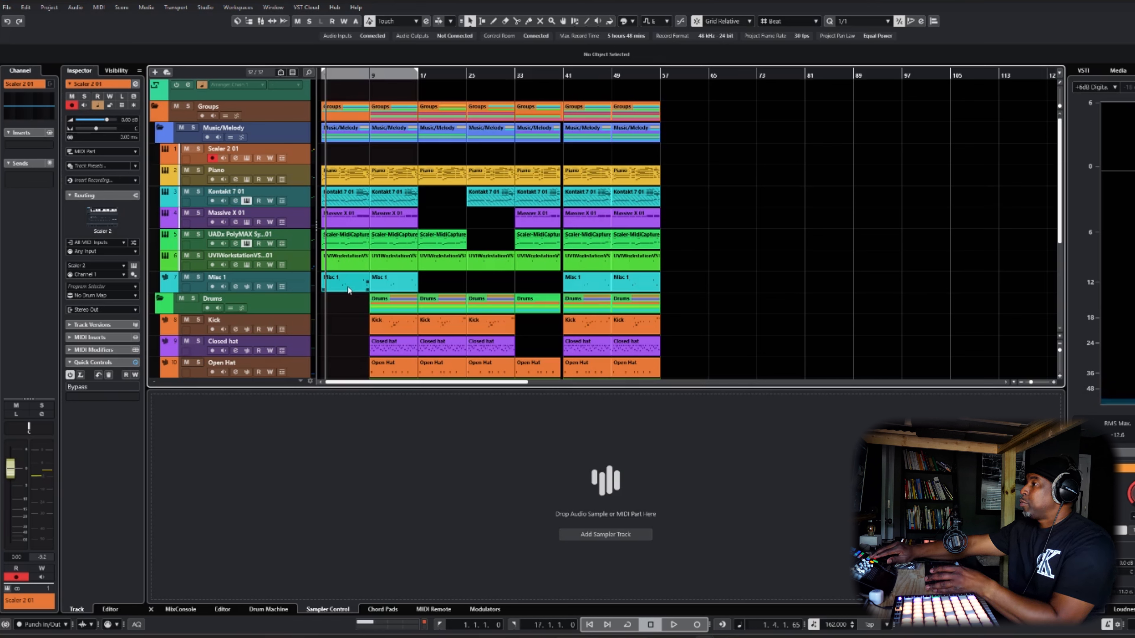
# Set a playback loop over bars 1 to 9 and solo the Kontakt 7 01 track for listening from the start.
pyautogui.press('KP_Decimal')
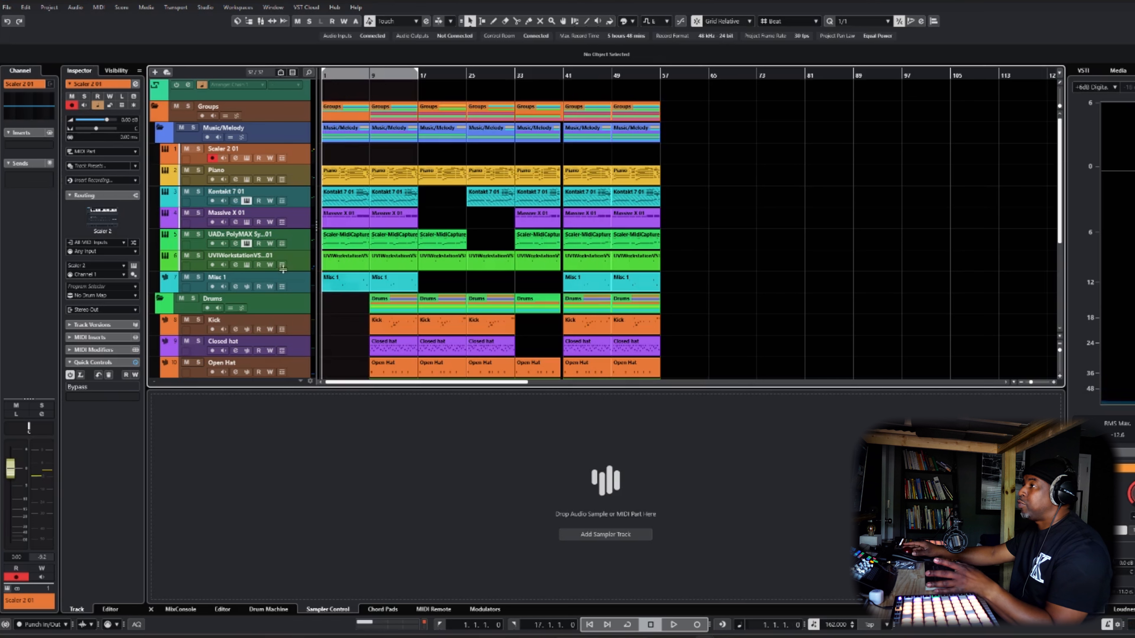
pyautogui.moveTo(323, 73); pyautogui.dragTo(369, 74)
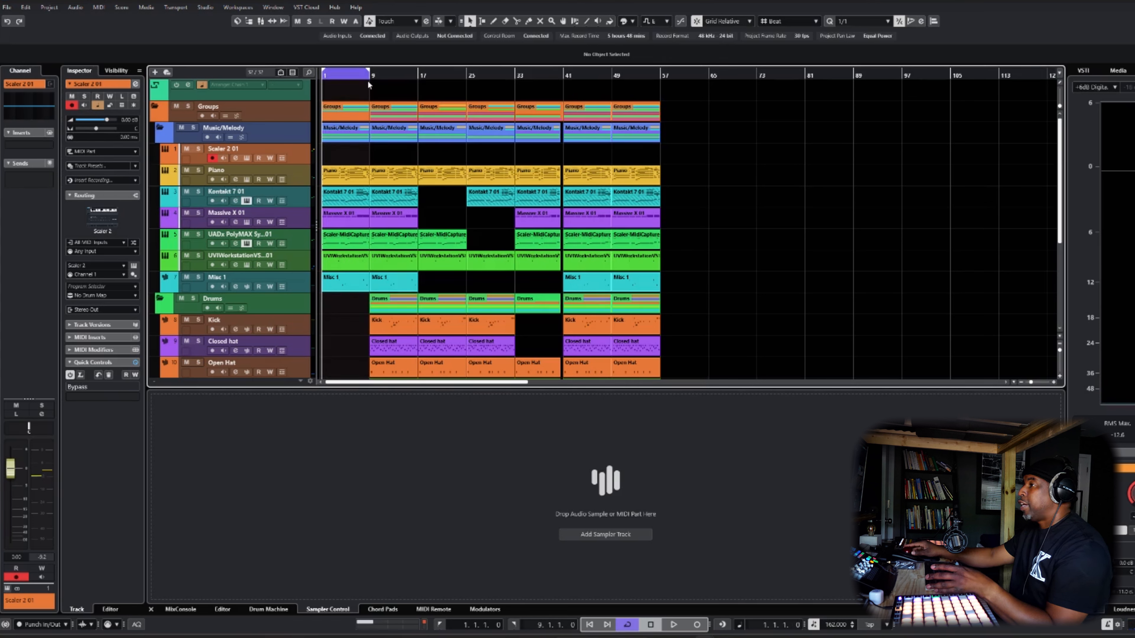
pyautogui.click(199, 193)
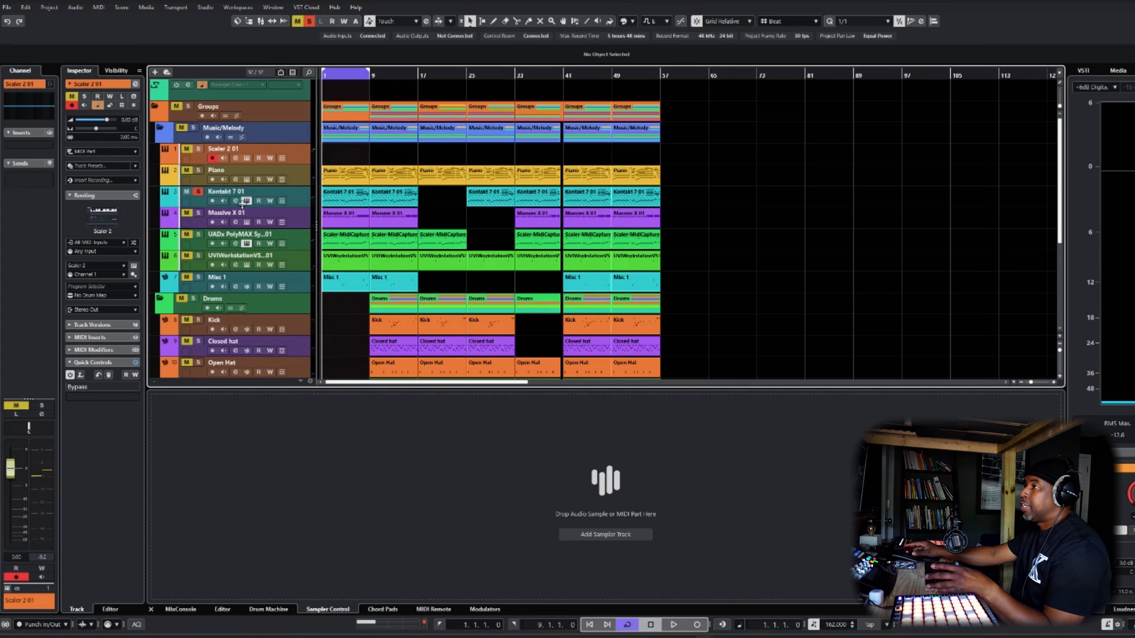
pyautogui.doubleClick(342, 202)
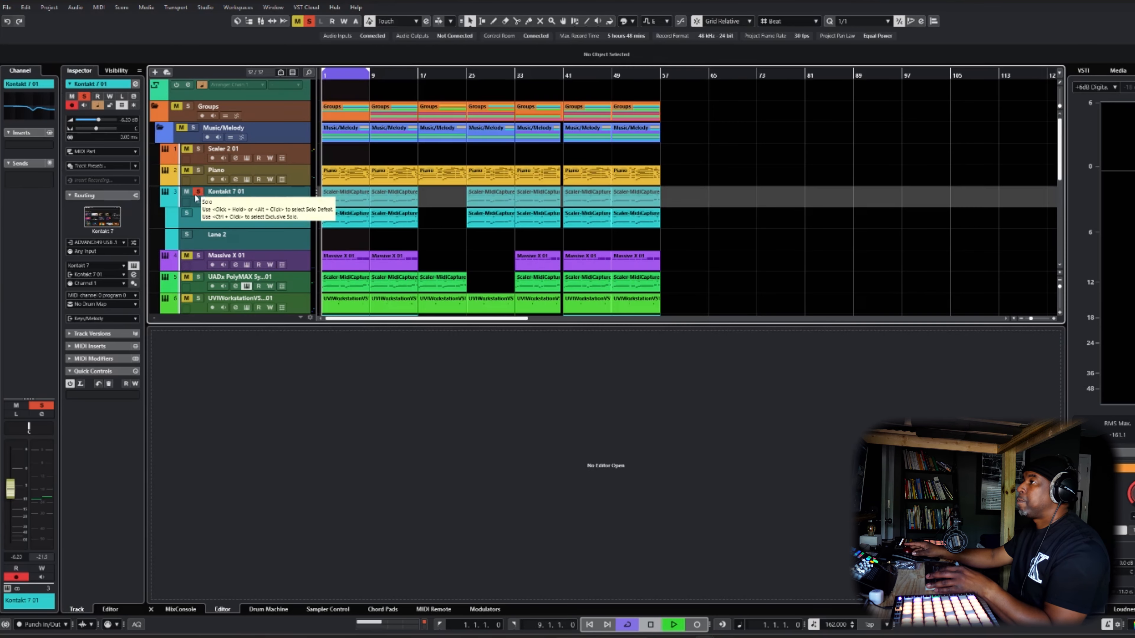
pyautogui.press('space')
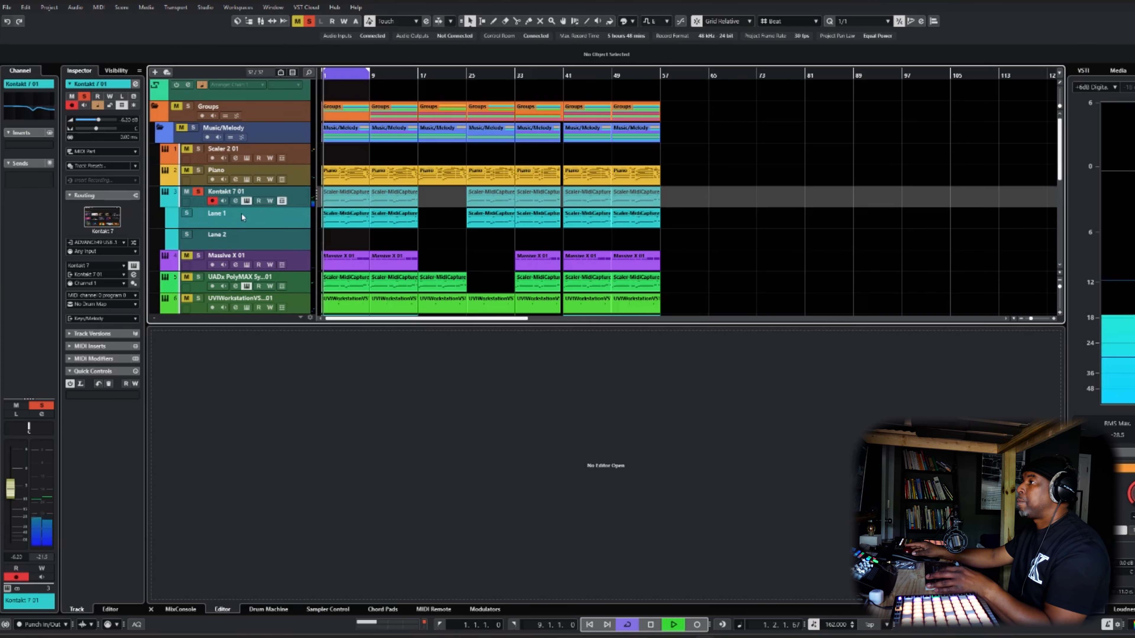
# Open the first Kontakt 7 01 part for note editing and set the quantize value to 1/8.
pyautogui.doubleClick(350, 198)
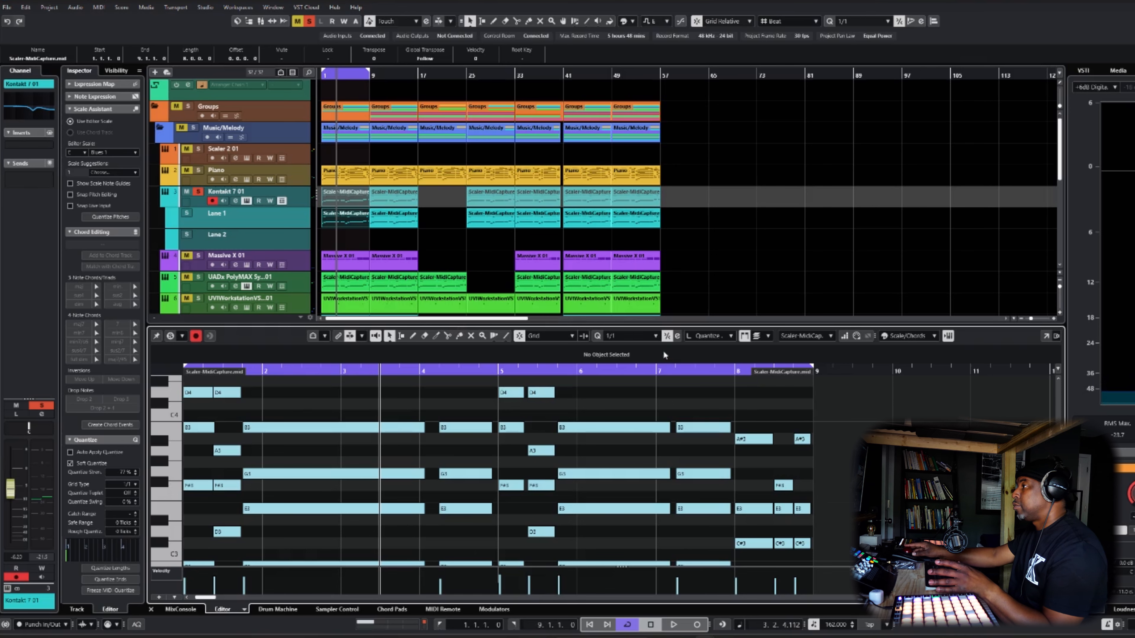
pyautogui.click(632, 339)
pyautogui.click(637, 404)
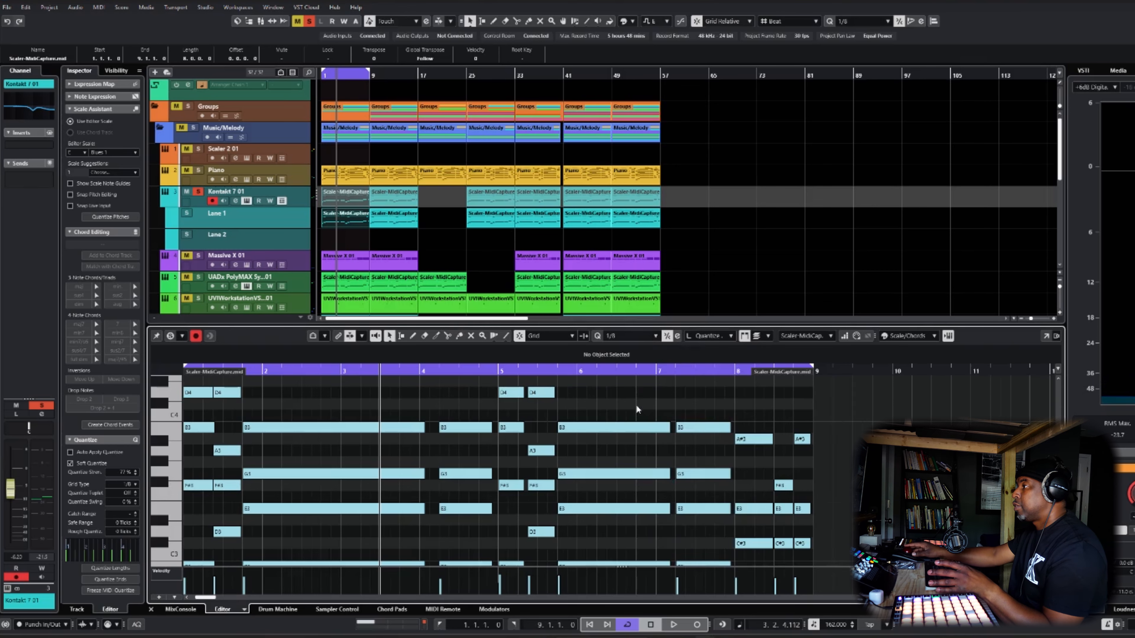
# Enlarge the note editor to show the Kontakt 7 01 chords and play them from the project start.
pyautogui.moveTo(585, 326); pyautogui.dragTo(625, 206)
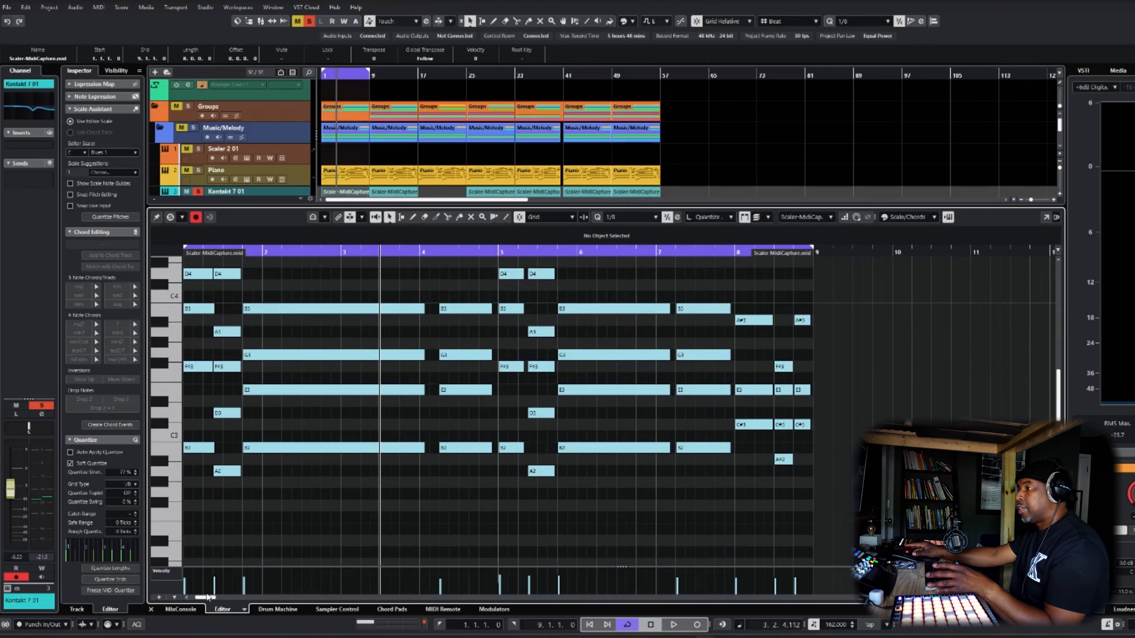
pyautogui.moveTo(207, 598); pyautogui.dragTo(162, 599)
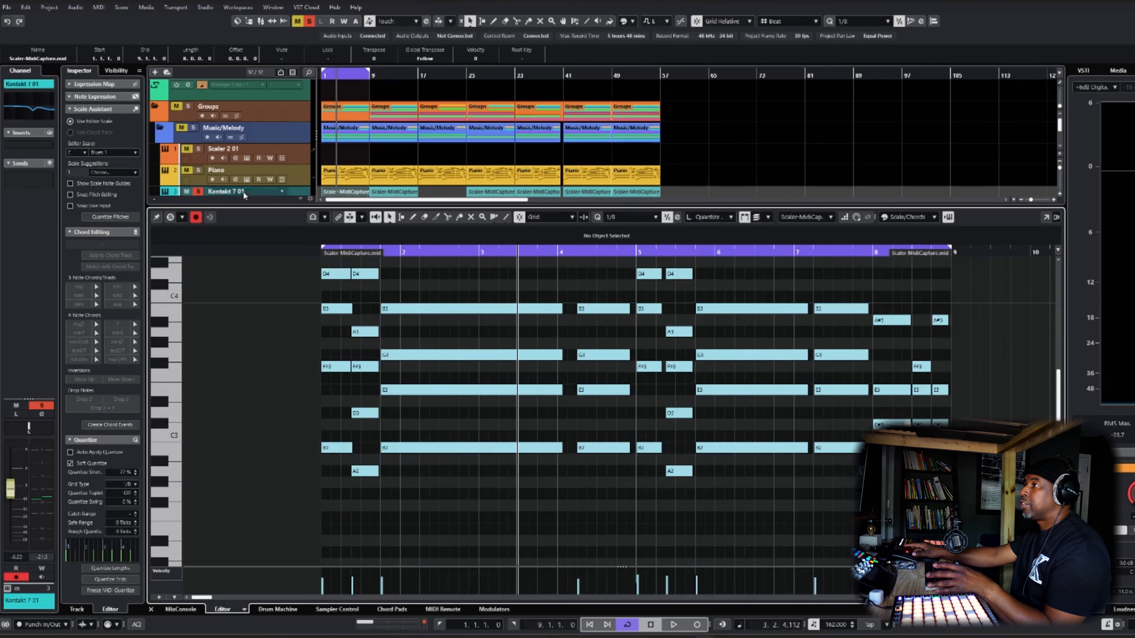
pyautogui.scroll(-1, 254, 172)
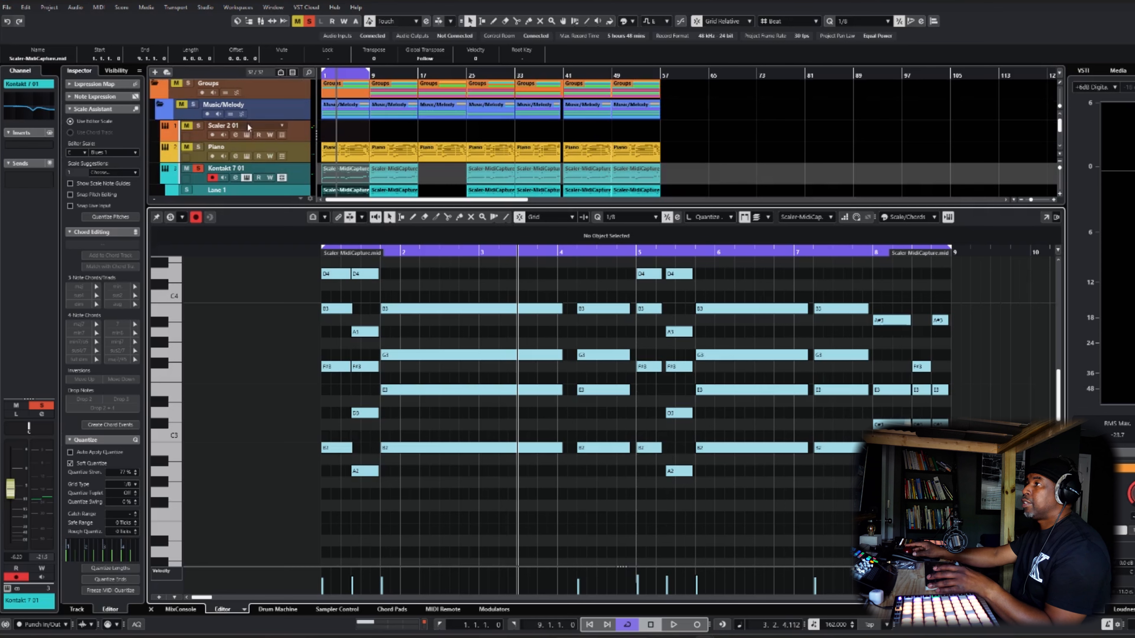
pyautogui.scroll(1, 252, 131)
pyautogui.press('Home')
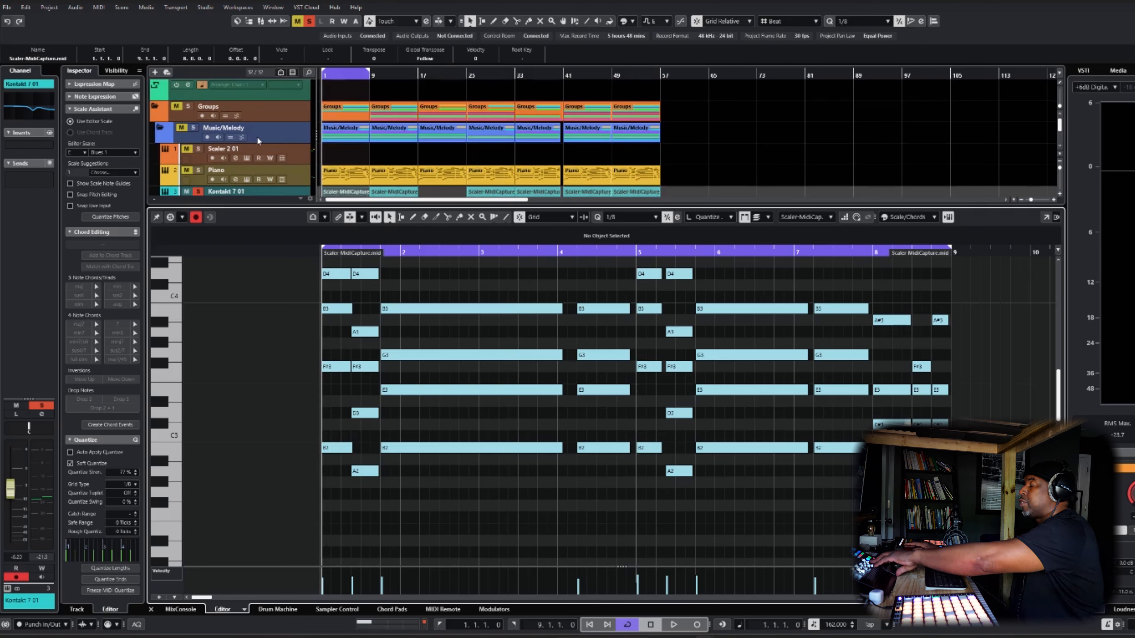
pyautogui.press('space')
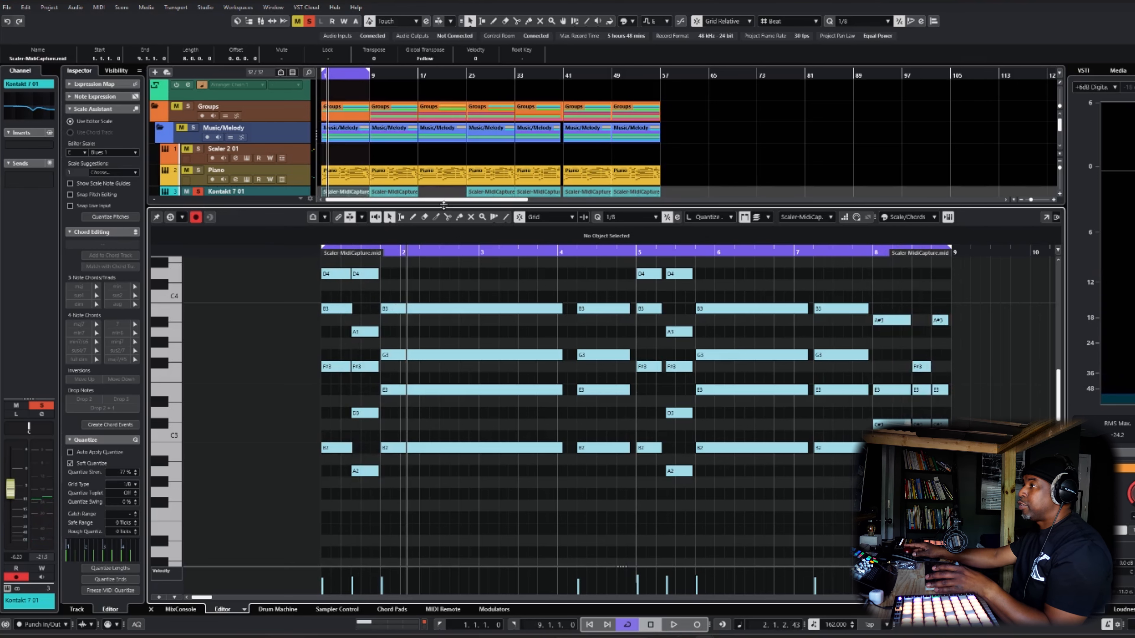
# Shrink the note editor, collapse the Kontakt 7 01 lanes and solo the Massive X 01 track as well.
pyautogui.moveTo(444, 205); pyautogui.dragTo(455, 312)
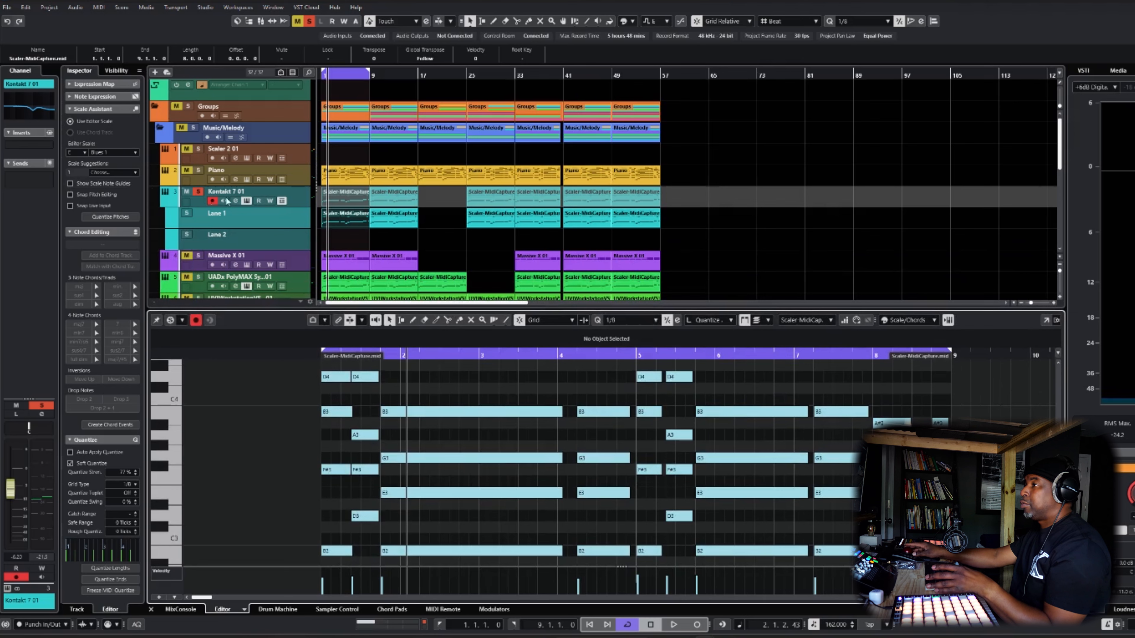
pyautogui.click(282, 201)
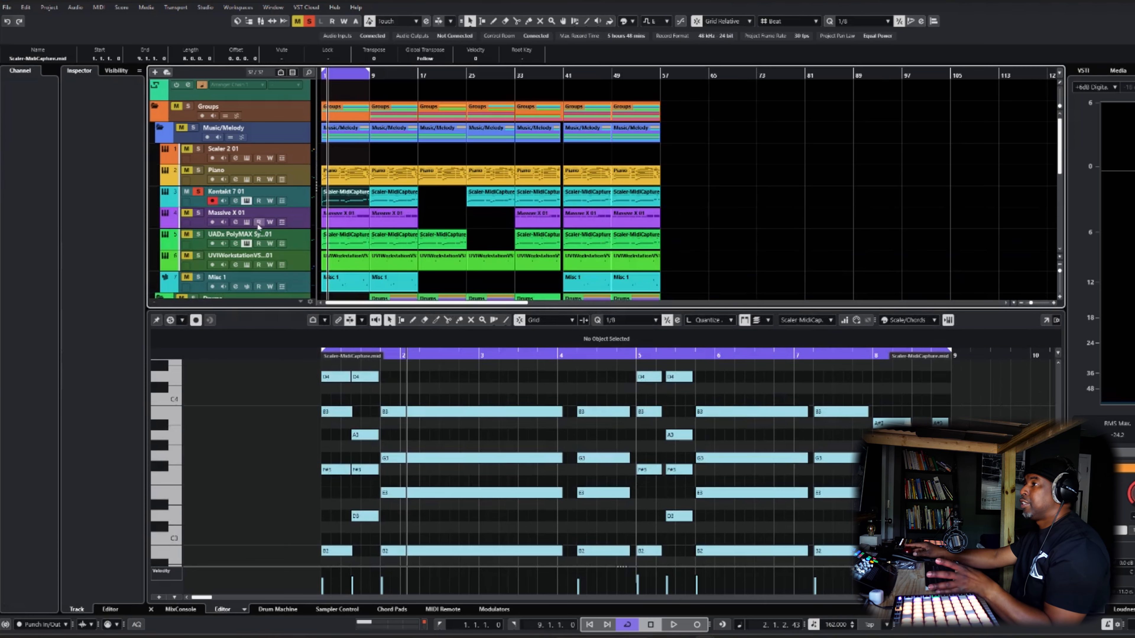
pyautogui.click(198, 215)
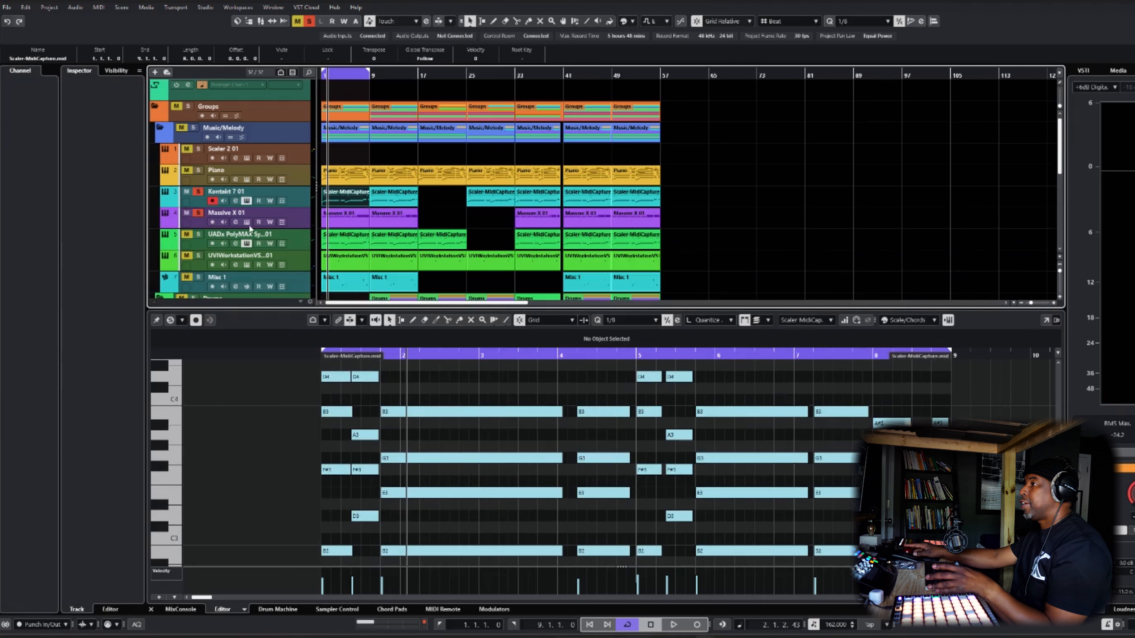
# Play the two soloed tracks from the project start and unsolo Kontakt 7 01 to hear Massive X 01 alone.
pyautogui.click(446, 219)
pyautogui.press('Home')
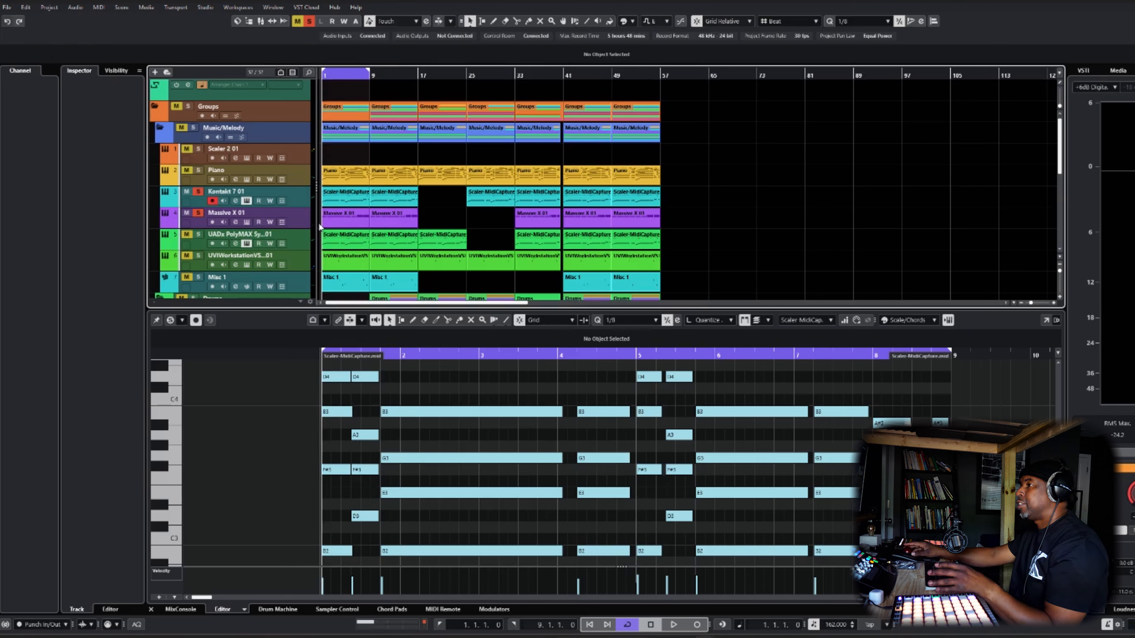
pyautogui.press('space')
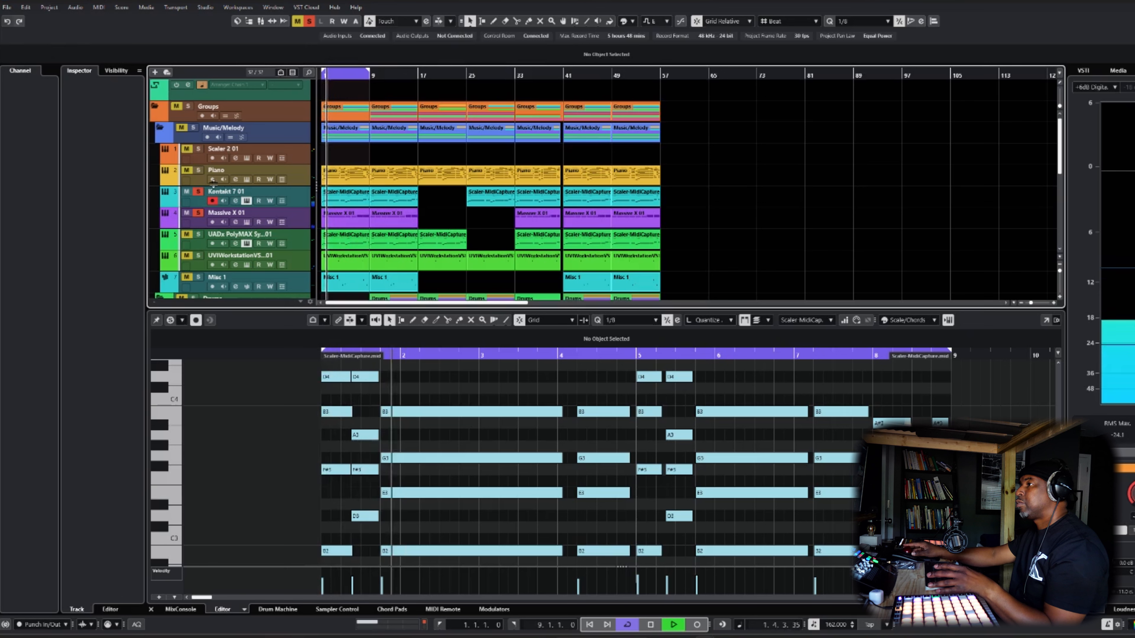
pyautogui.click(198, 192)
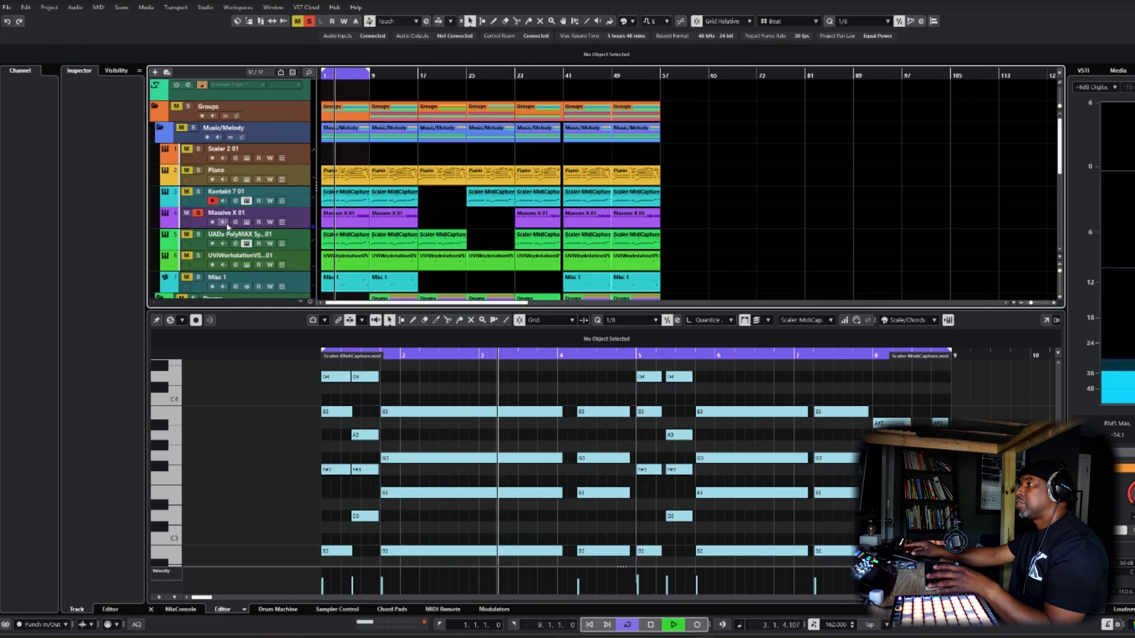
pyautogui.press('space')
# Examine the low-cut and high-cut filtering in the Massive X 01 channel equalizer during playback, then close its channel settings.
pyautogui.click(236, 224)
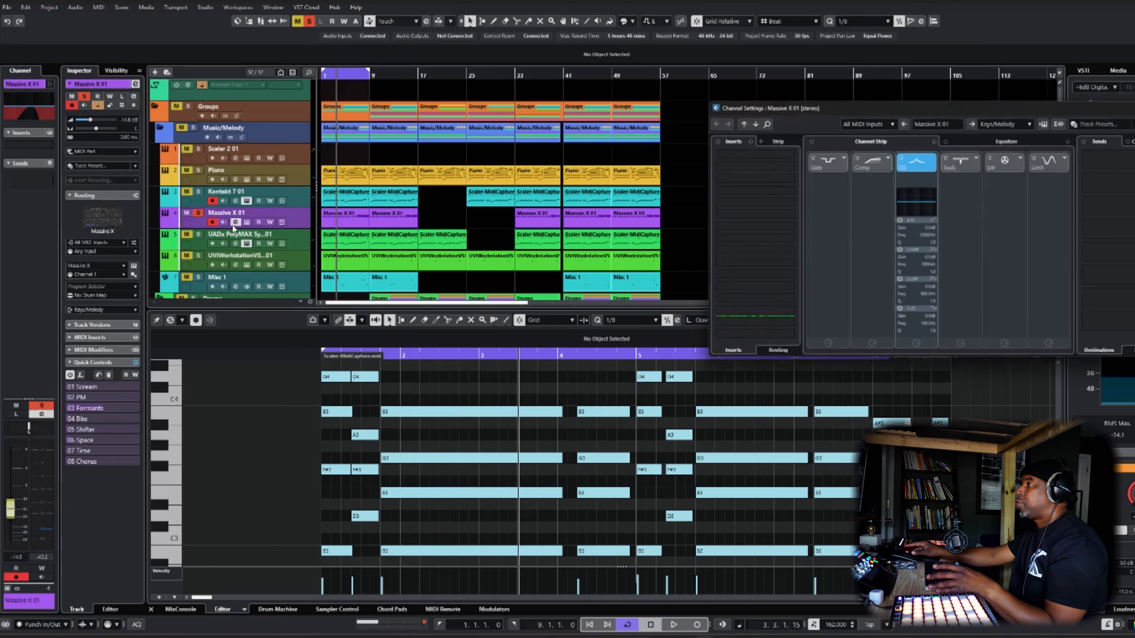
pyautogui.click(993, 142)
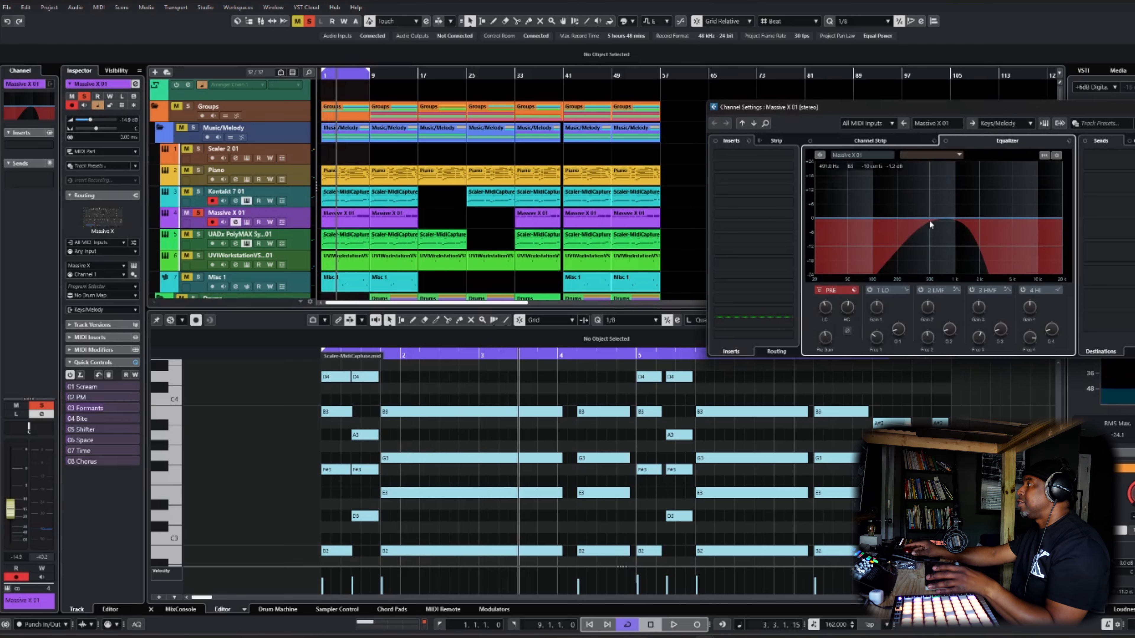
pyautogui.press('space')
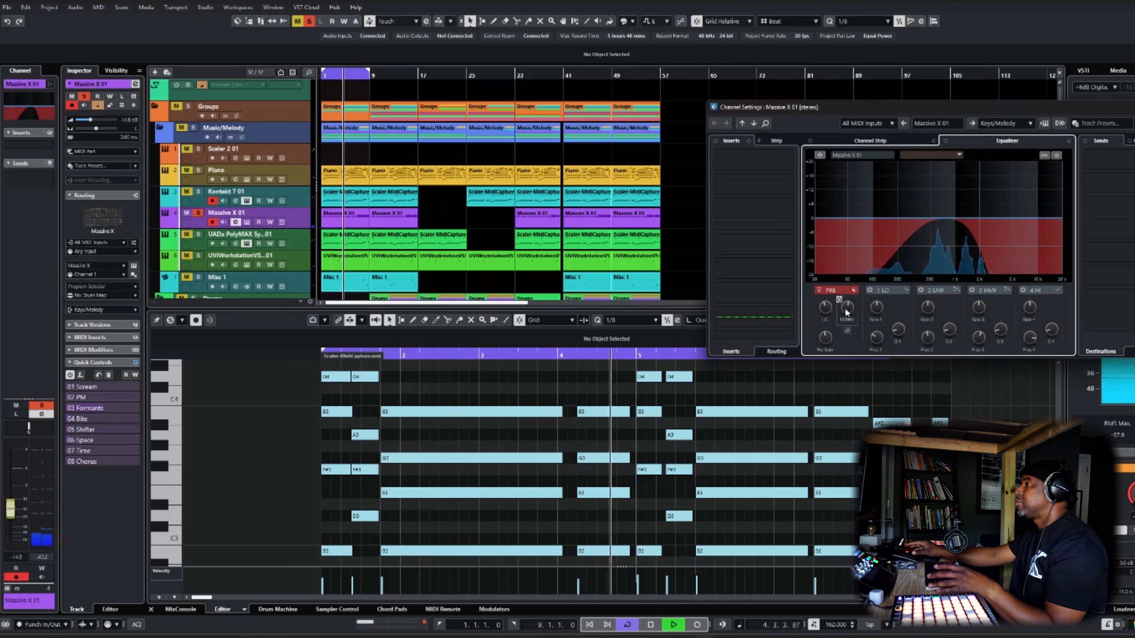
pyautogui.moveTo(843, 314)
pyautogui.mouseDown()
pyautogui.moveTo(844, 286)
pyautogui.moveTo(839, 299)
pyautogui.mouseUp()
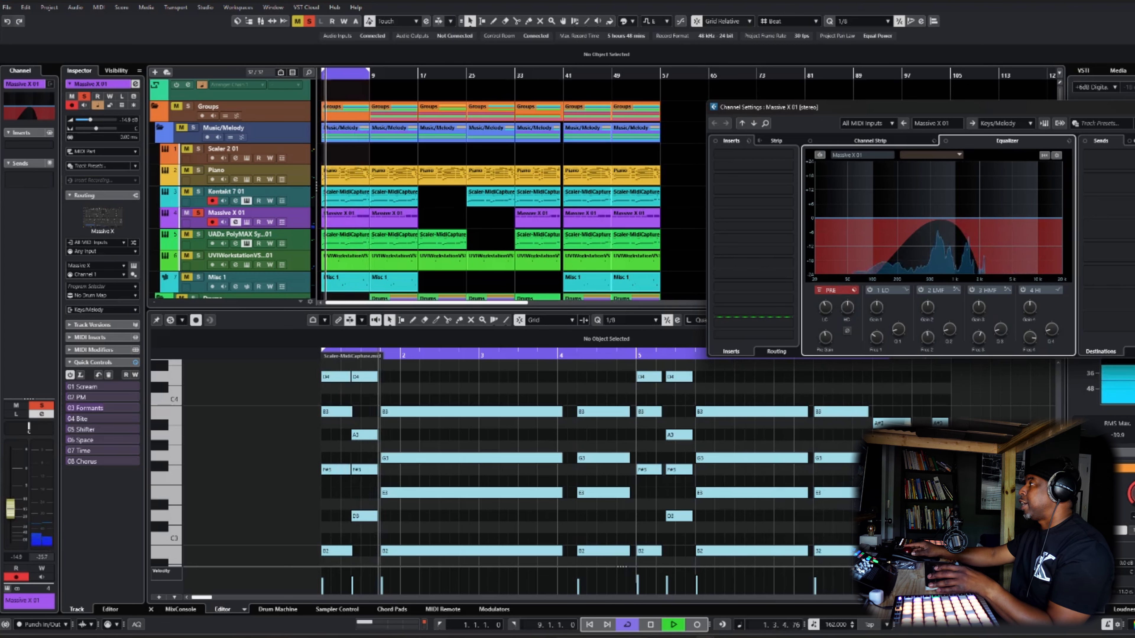
pyautogui.click(235, 222)
pyautogui.press('space')
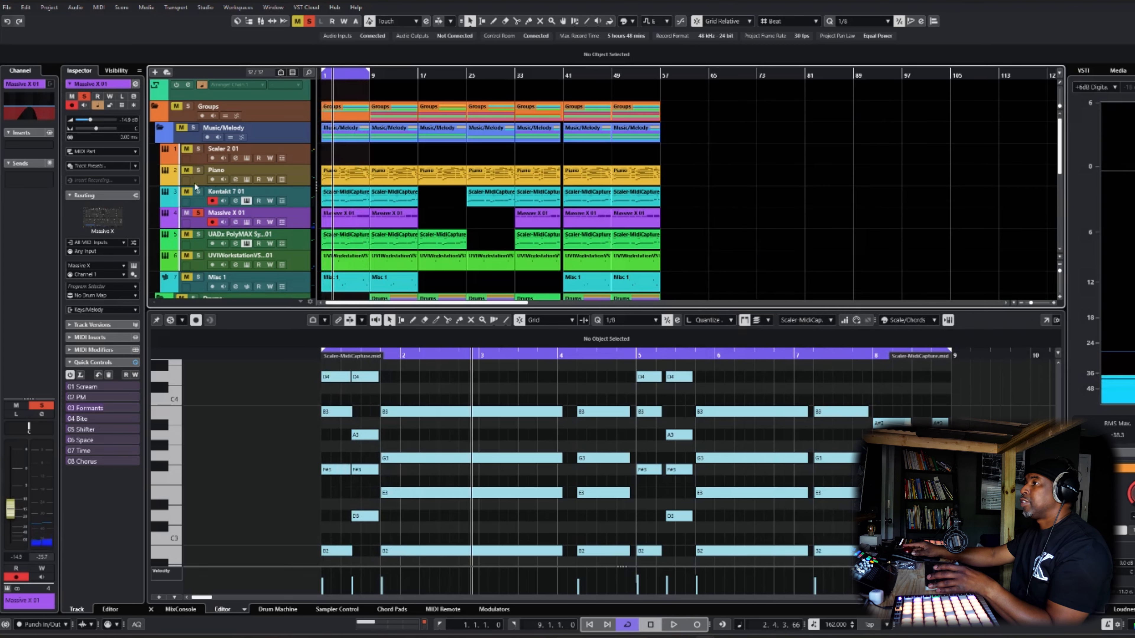
# Solo Kontakt 7 01 together with Massive X 01 and return the playhead to the project start.
pyautogui.click(197, 192)
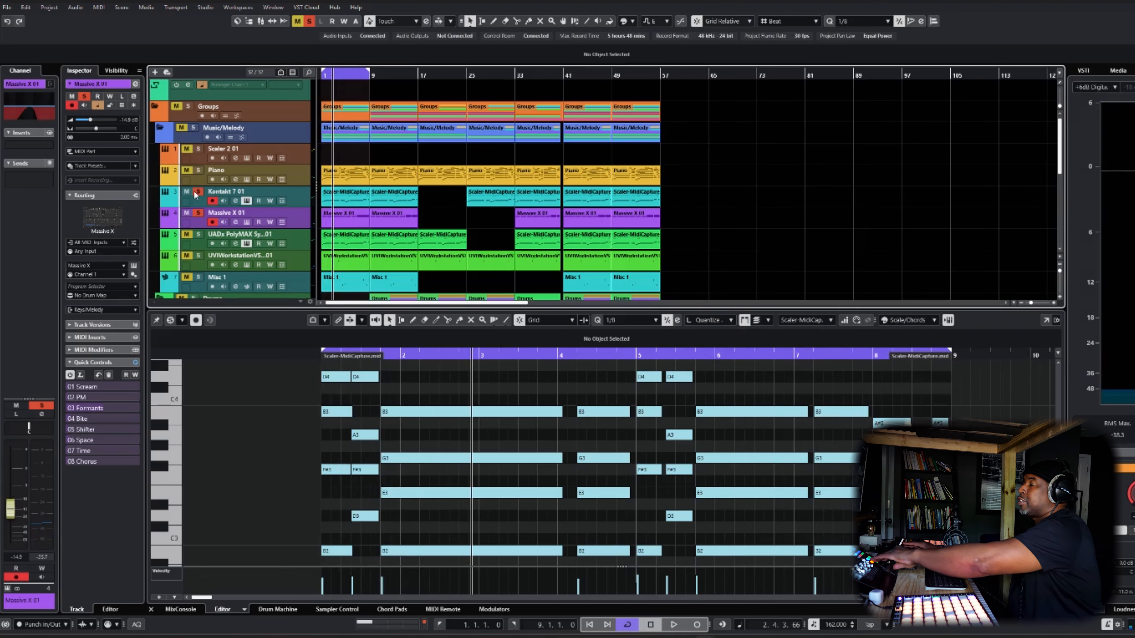
pyautogui.press('Home')
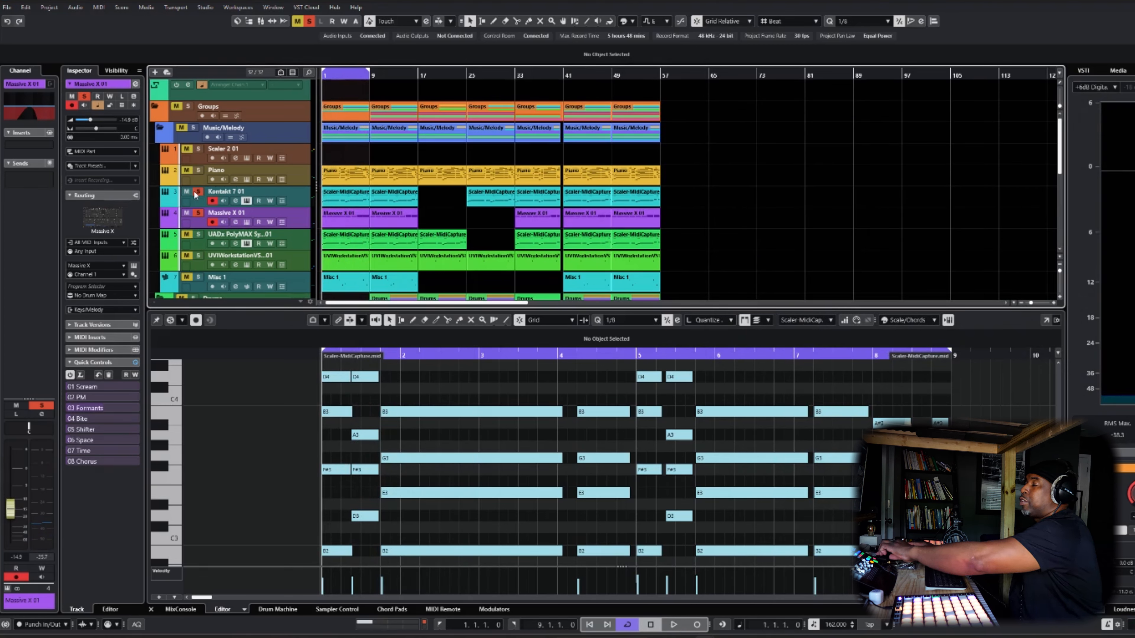
# Play Kontakt 7 01 and Massive X 01 together, then solo the UADx PolyMAX track and open its synth.
pyautogui.press('space')
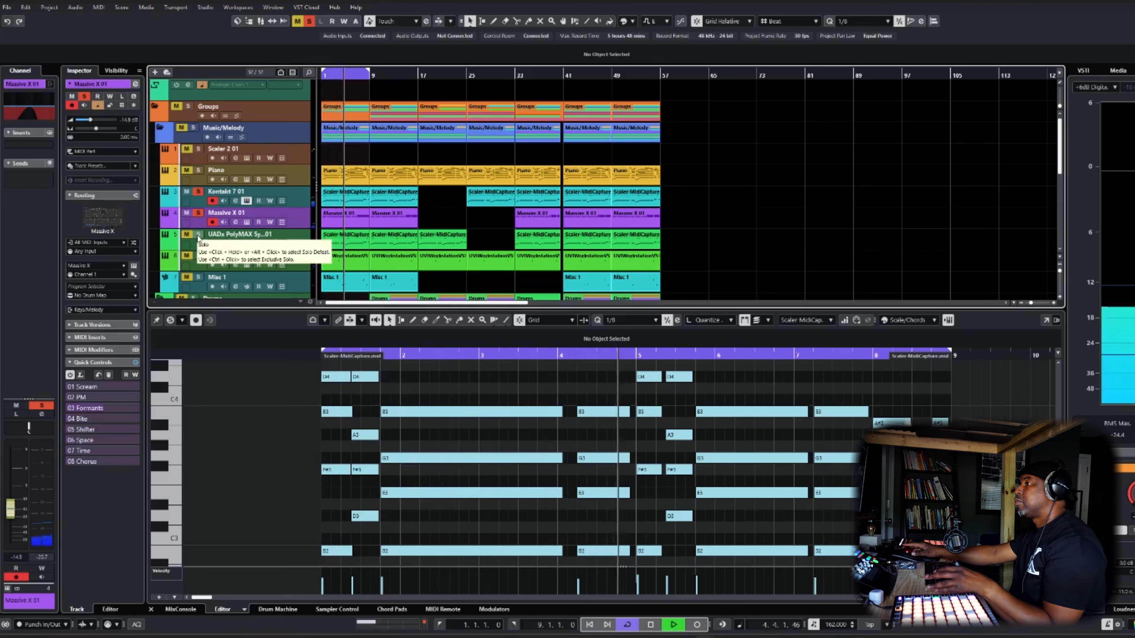
pyautogui.press('space')
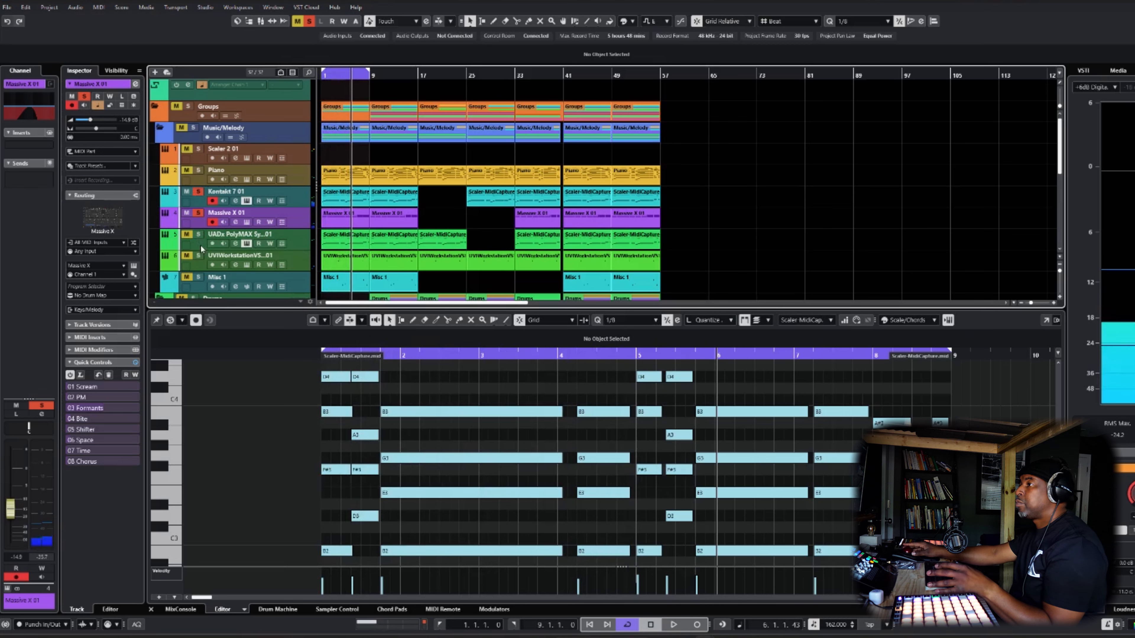
pyautogui.click(200, 245)
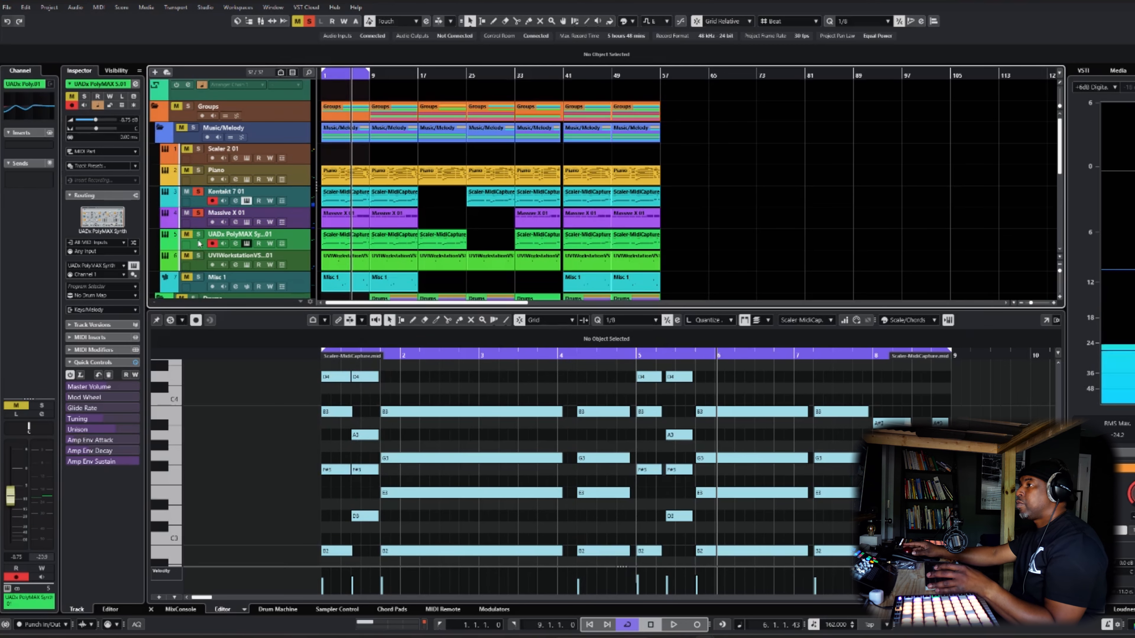
pyautogui.click(246, 244)
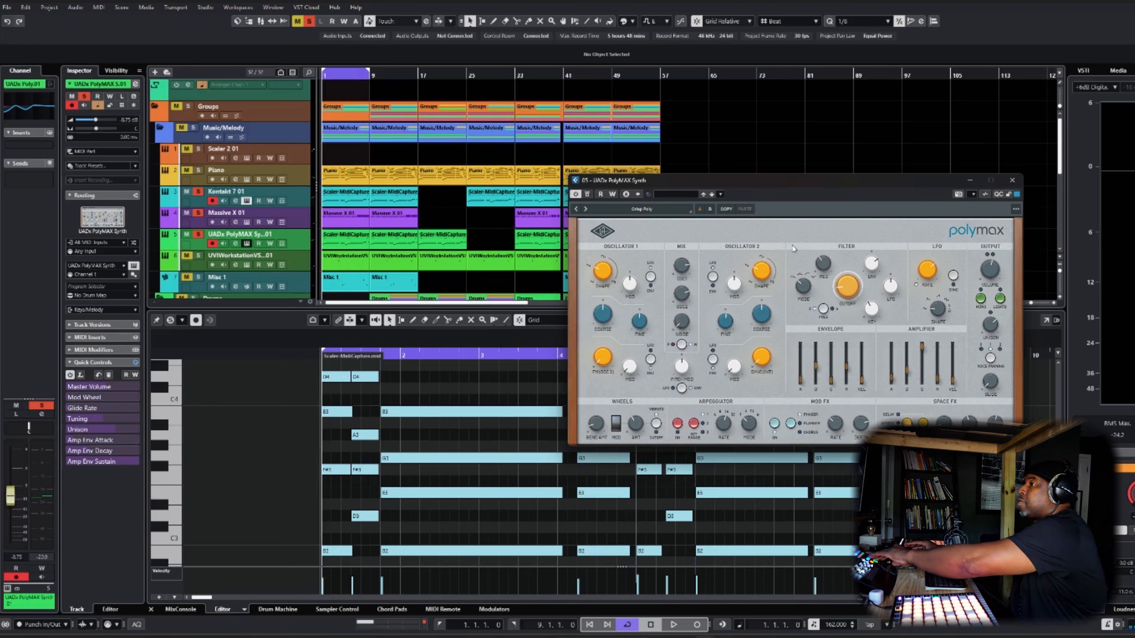
# Play the soloed tracks, unsolo Massive X 01 and Kontakt 7 01, and replay UADx PolyMAX alone from the project start.
pyautogui.press('space')
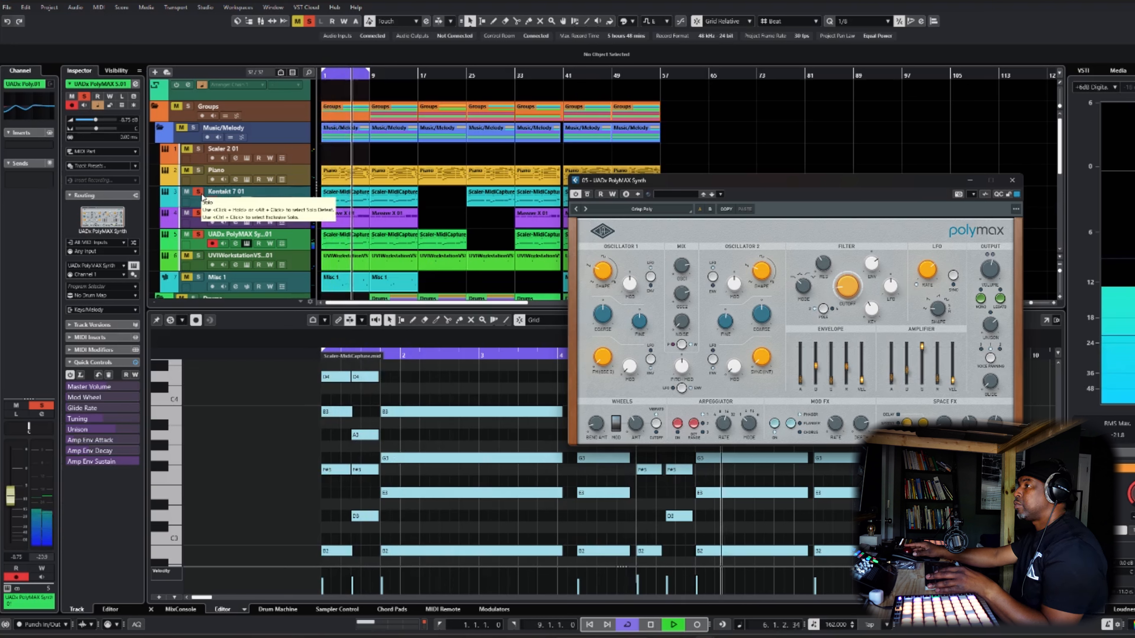
pyautogui.click(199, 215)
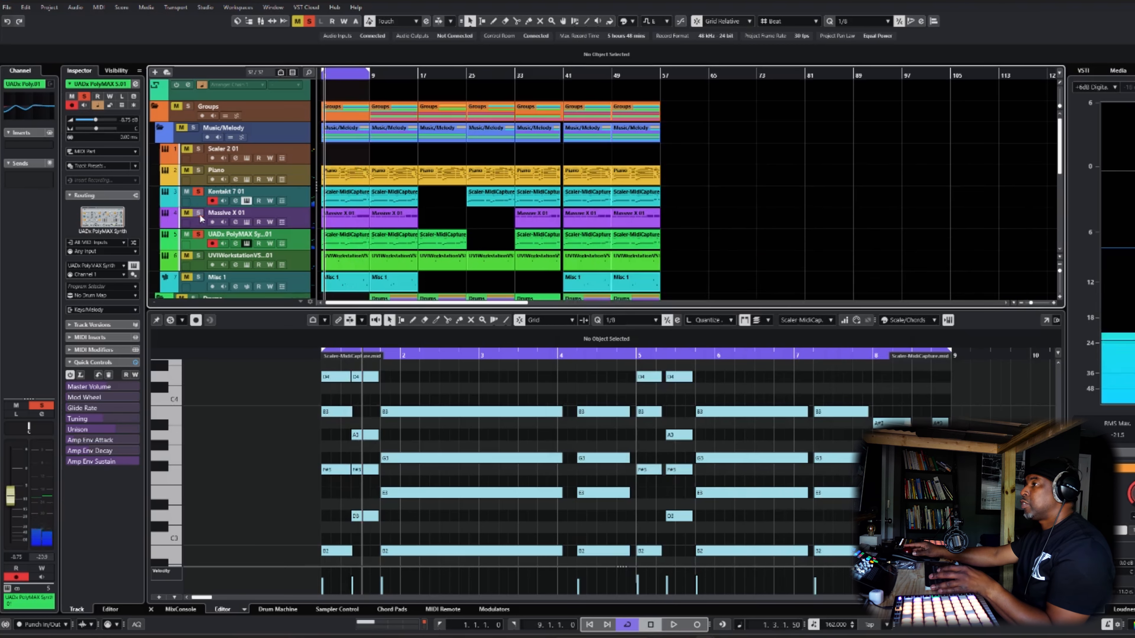
pyautogui.click(199, 193)
pyautogui.press('space')
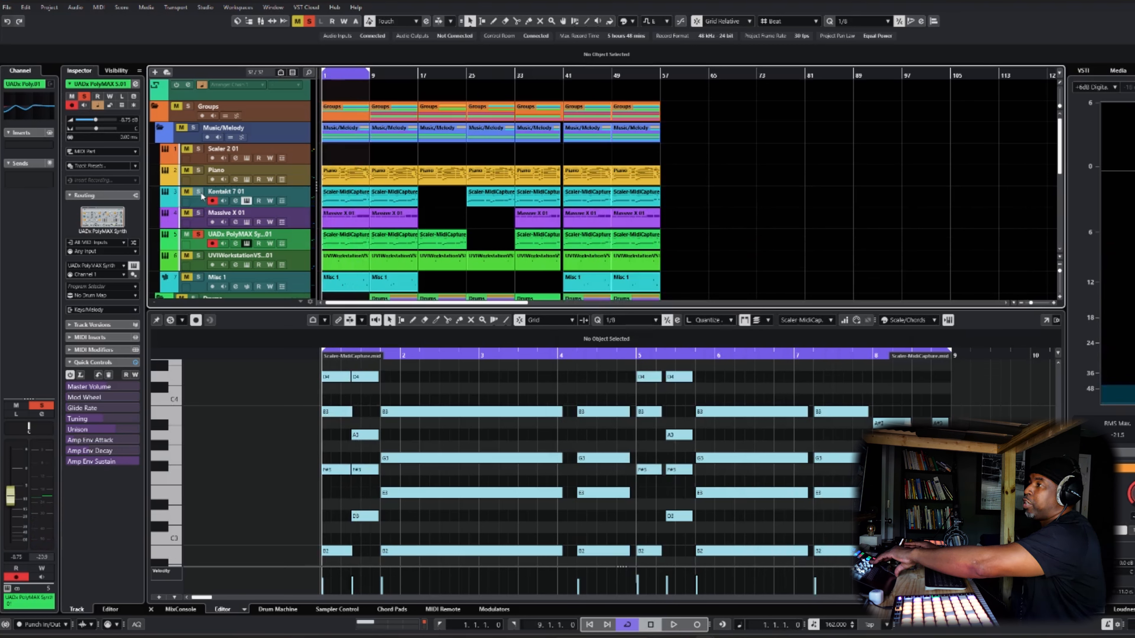
pyautogui.press('space')
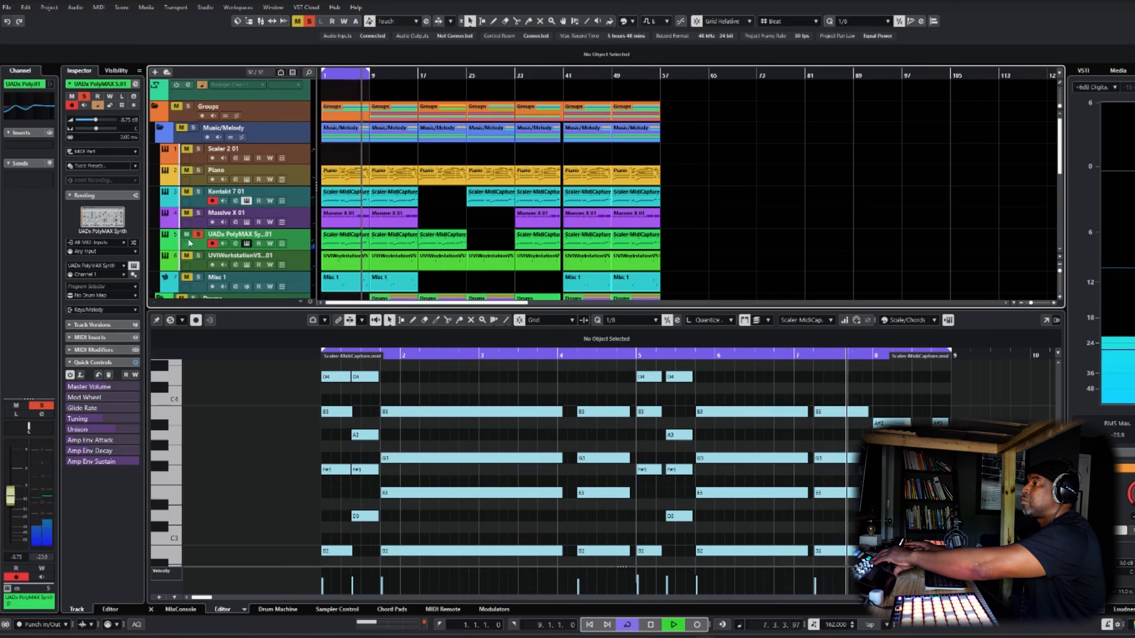
# Solo Piano, Kontakt 7 01, Massive X 01 and UVIWorkstation alongside UADx PolyMAX and play them together from the project start.
pyautogui.click(200, 258)
pyautogui.press('space')
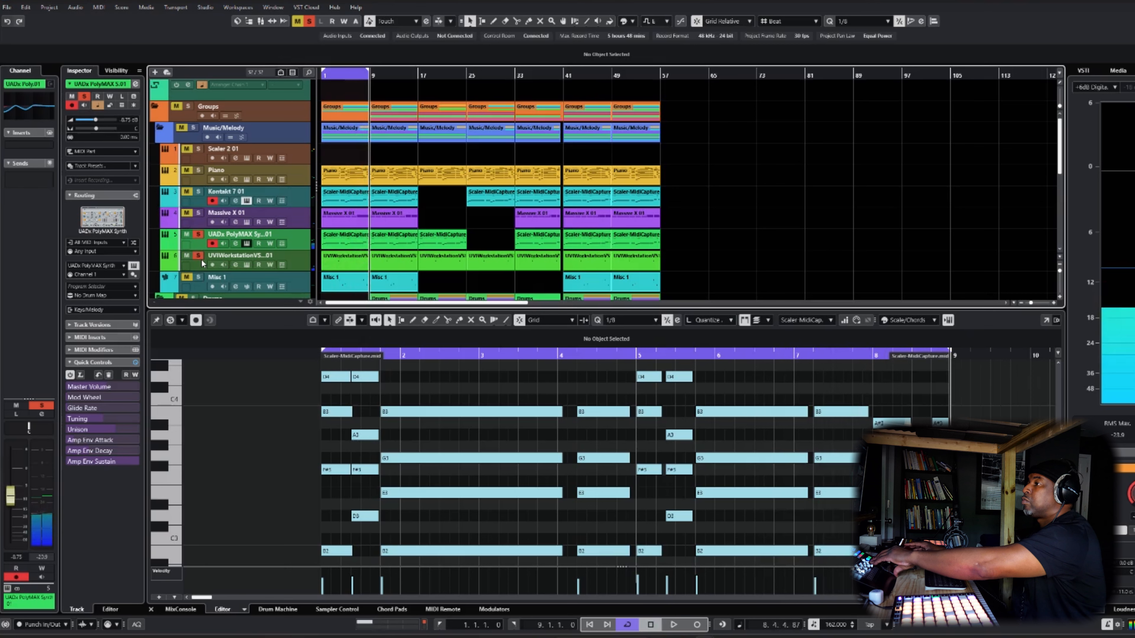
pyautogui.click(200, 258)
pyautogui.click(199, 218)
pyautogui.click(198, 213)
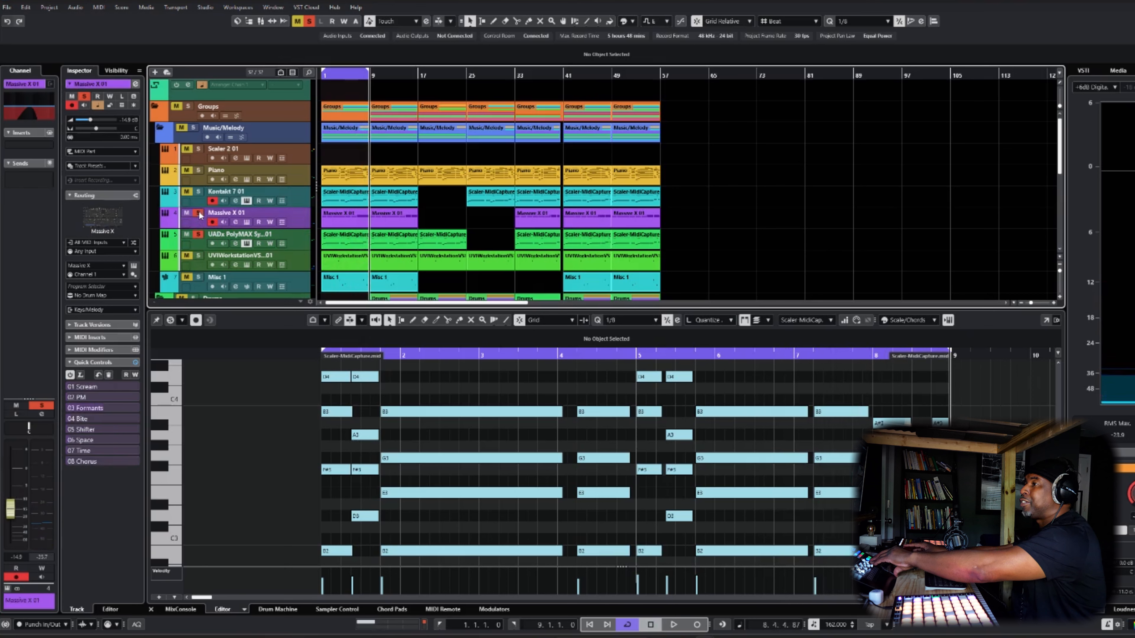
pyautogui.click(198, 192)
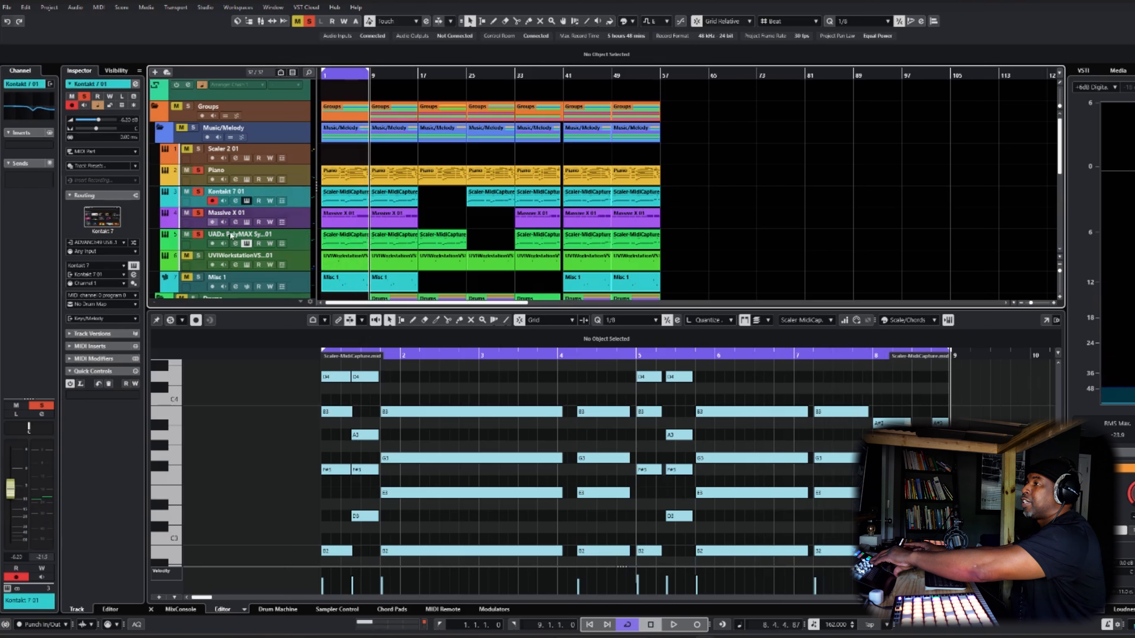
pyautogui.click(195, 268)
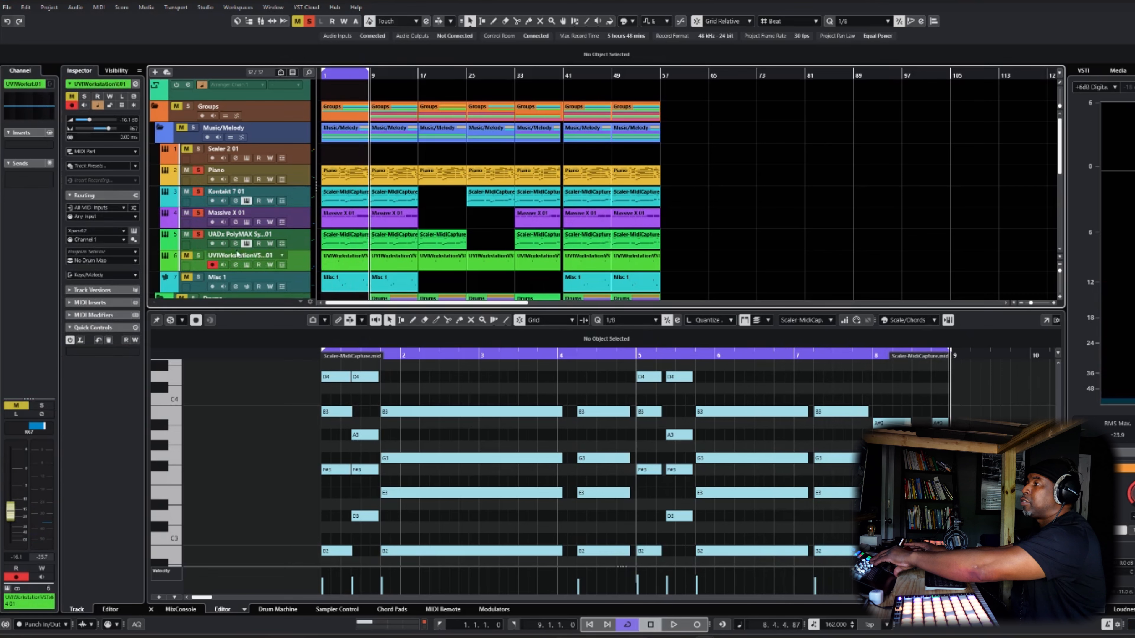
pyautogui.click(198, 257)
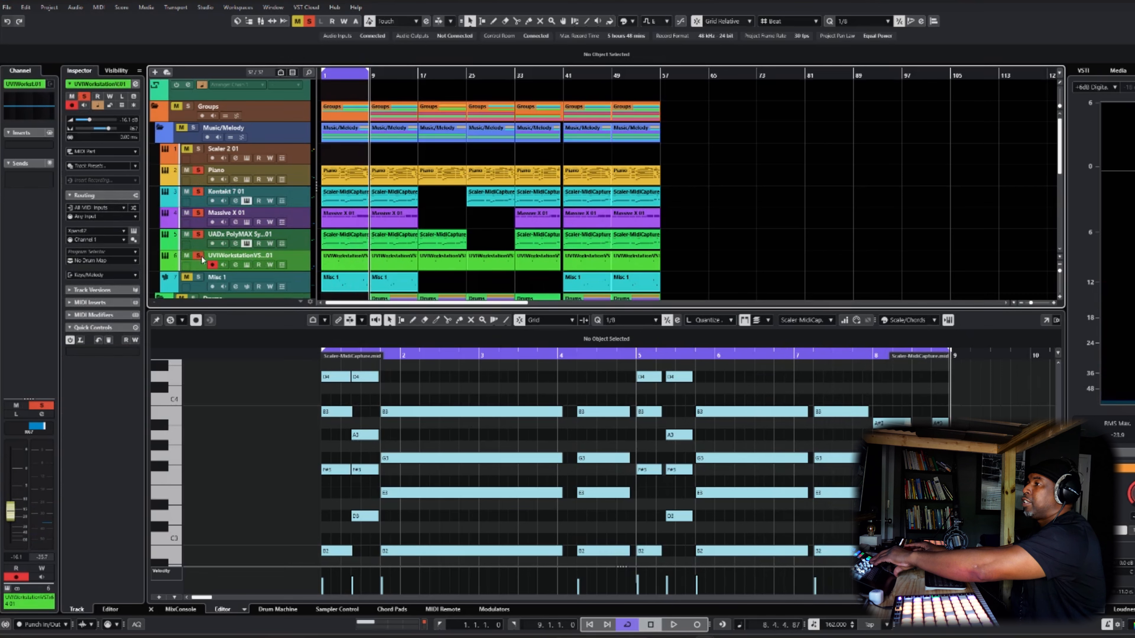
pyautogui.press('.')
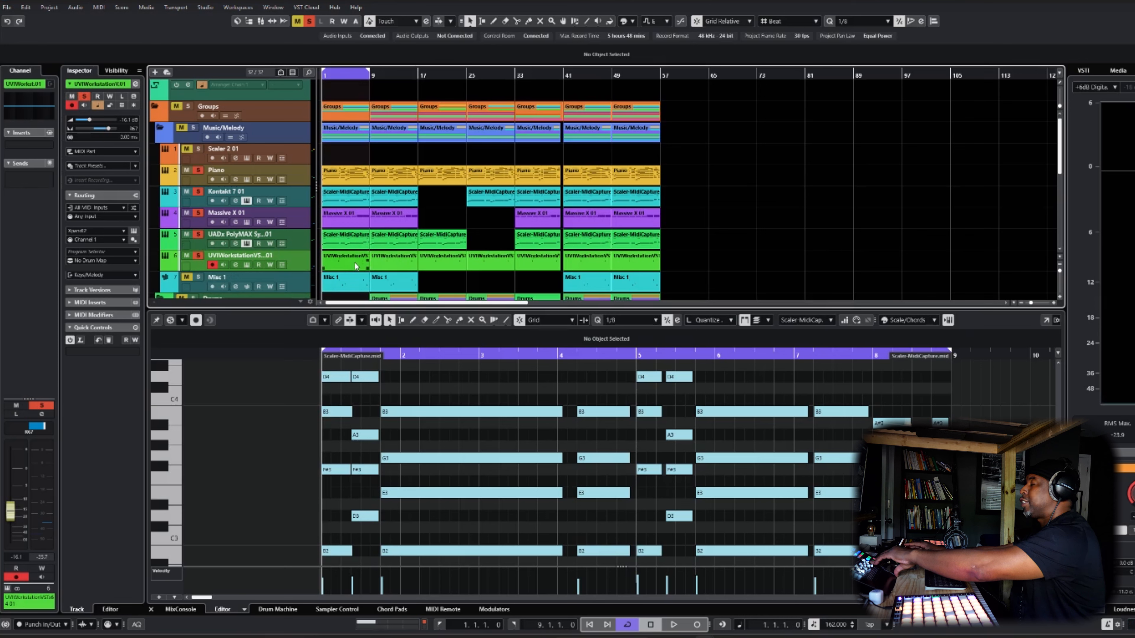
pyautogui.press('space')
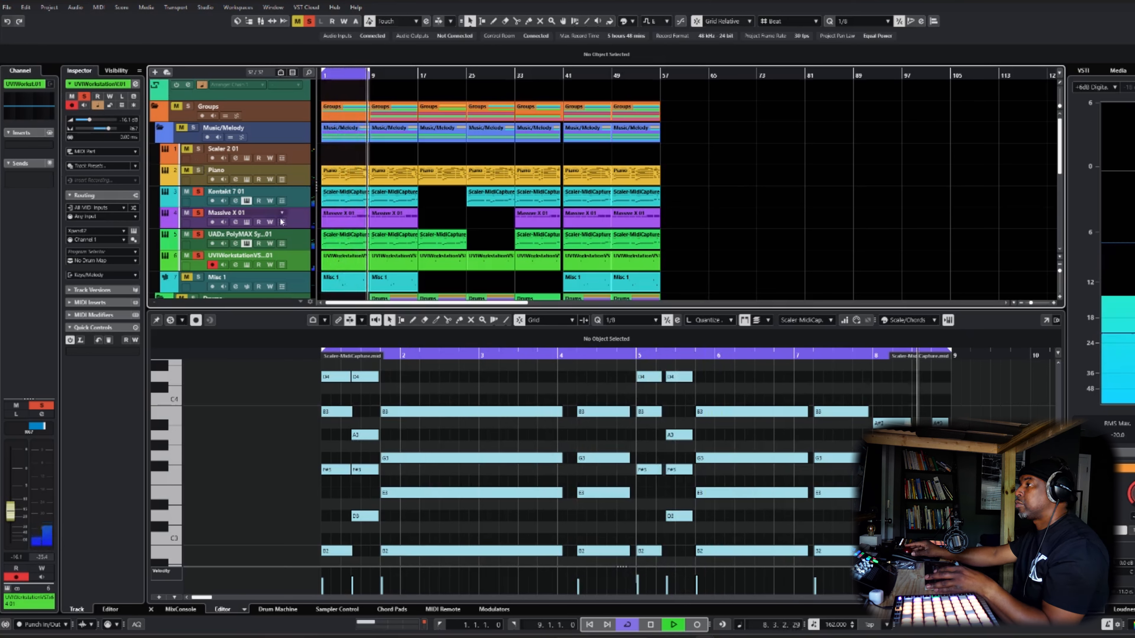
pyautogui.press('space')
# Clear all active solos and solo only the Piano track.
pyautogui.click(198, 179)
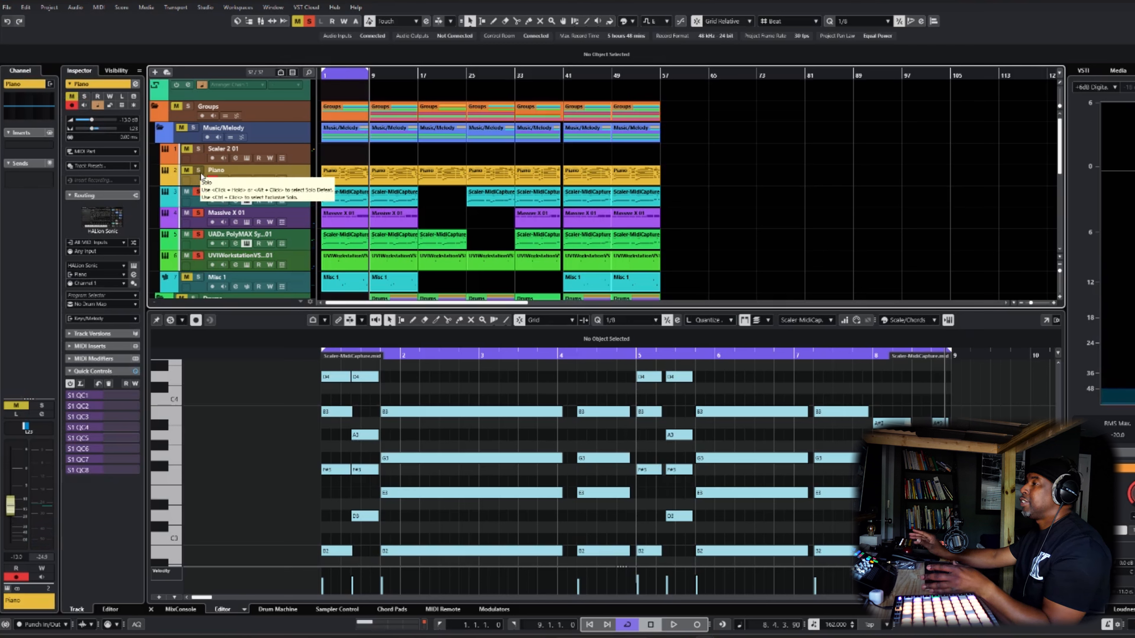
pyautogui.click(199, 173)
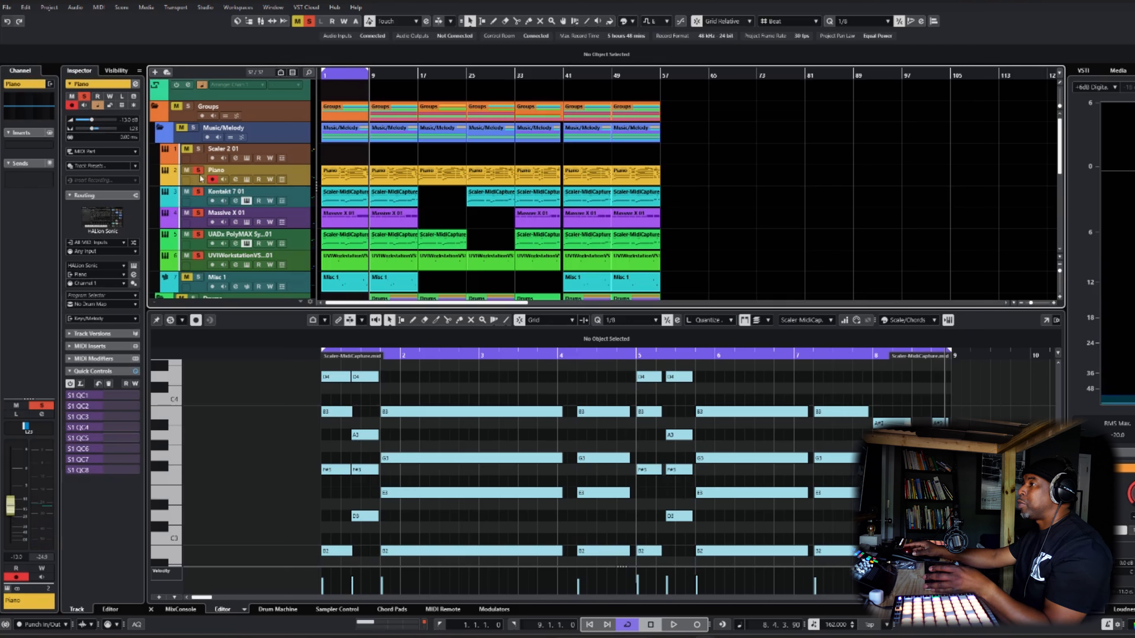
pyautogui.click(309, 21)
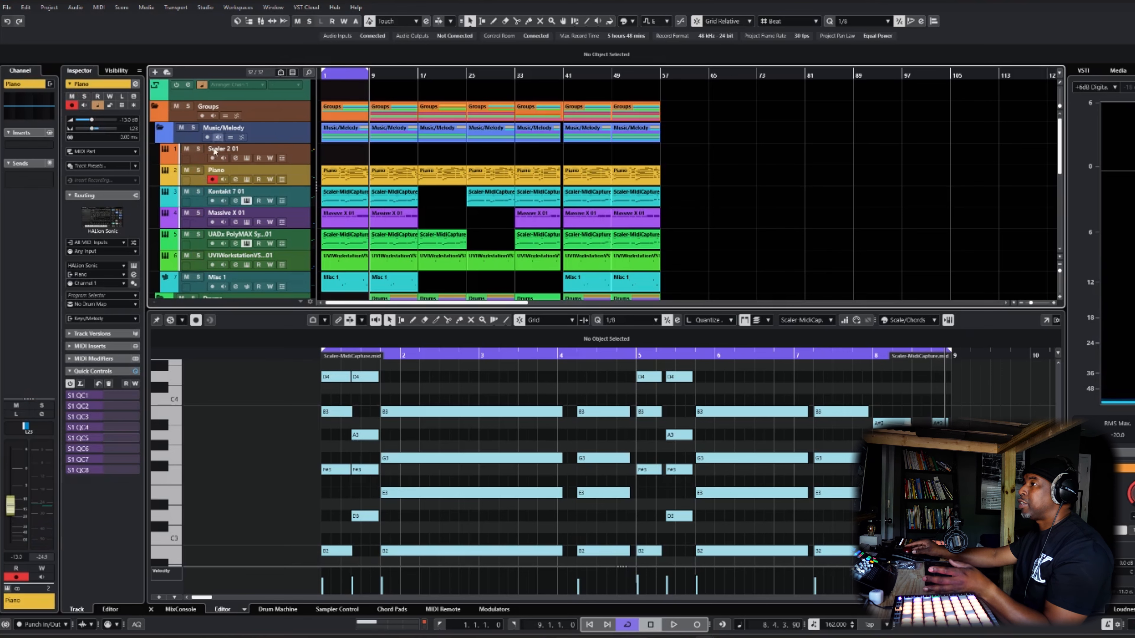
pyautogui.click(196, 171)
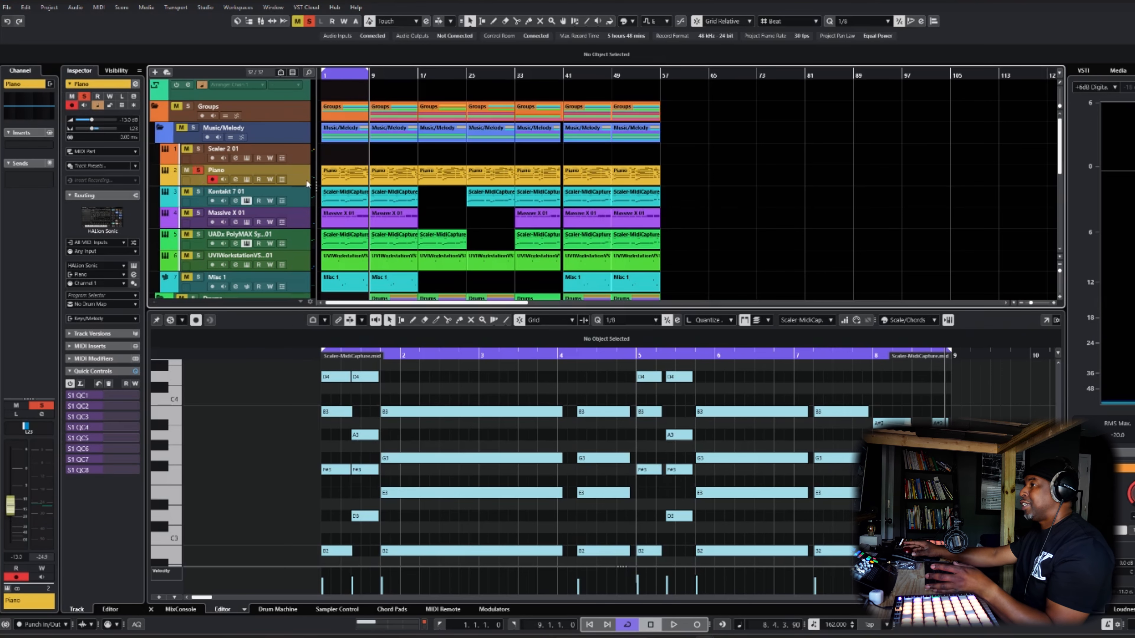
# Show the first Piano part in an enlarged note editor with all its bars in view.
pyautogui.click(342, 177)
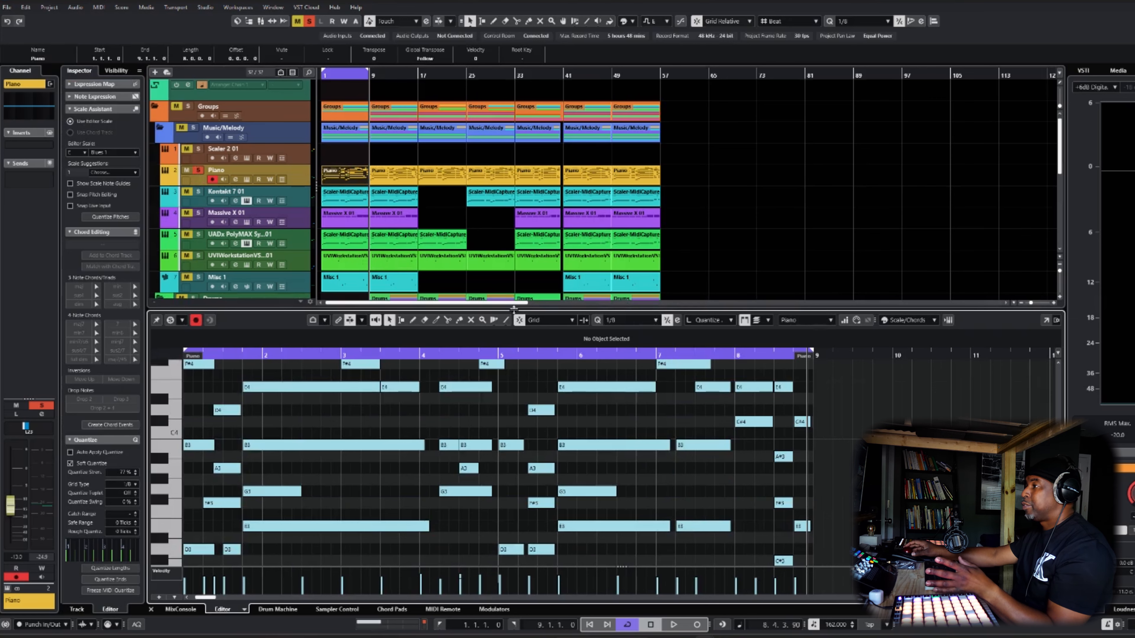
pyautogui.moveTo(514, 309); pyautogui.dragTo(558, 116)
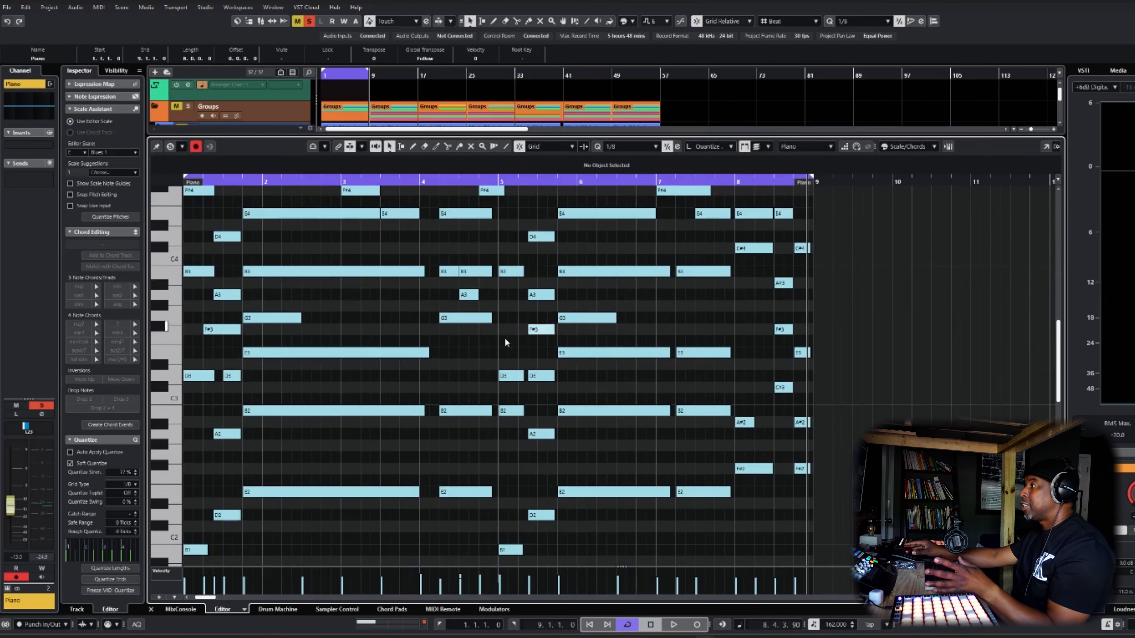
pyautogui.scroll(3, 405, 371)
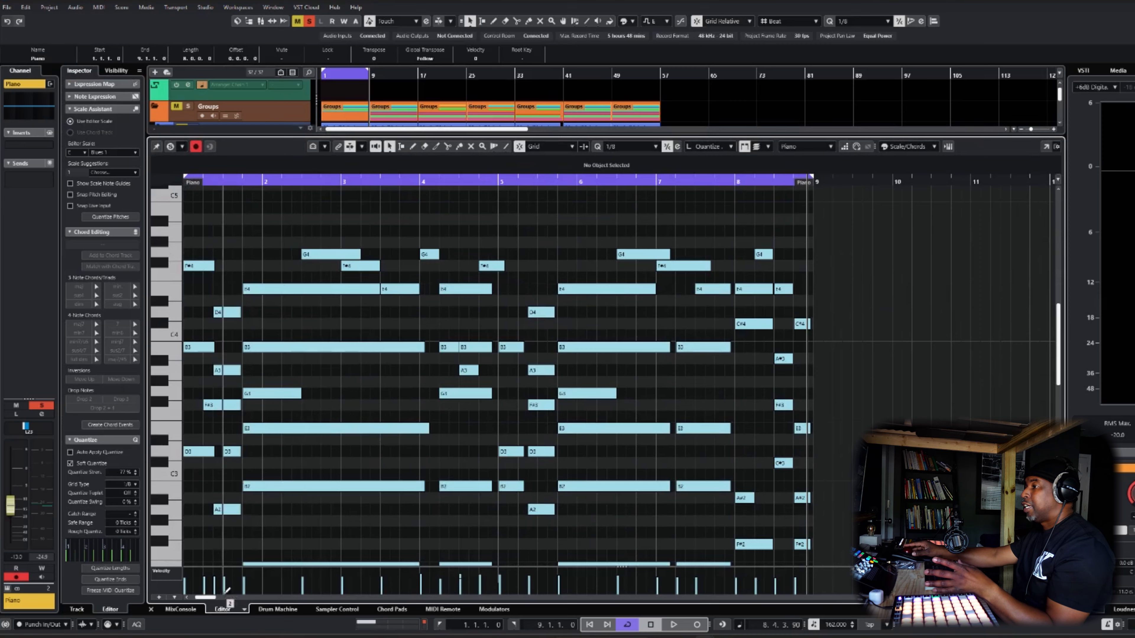
pyautogui.moveTo(210, 600); pyautogui.dragTo(208, 600)
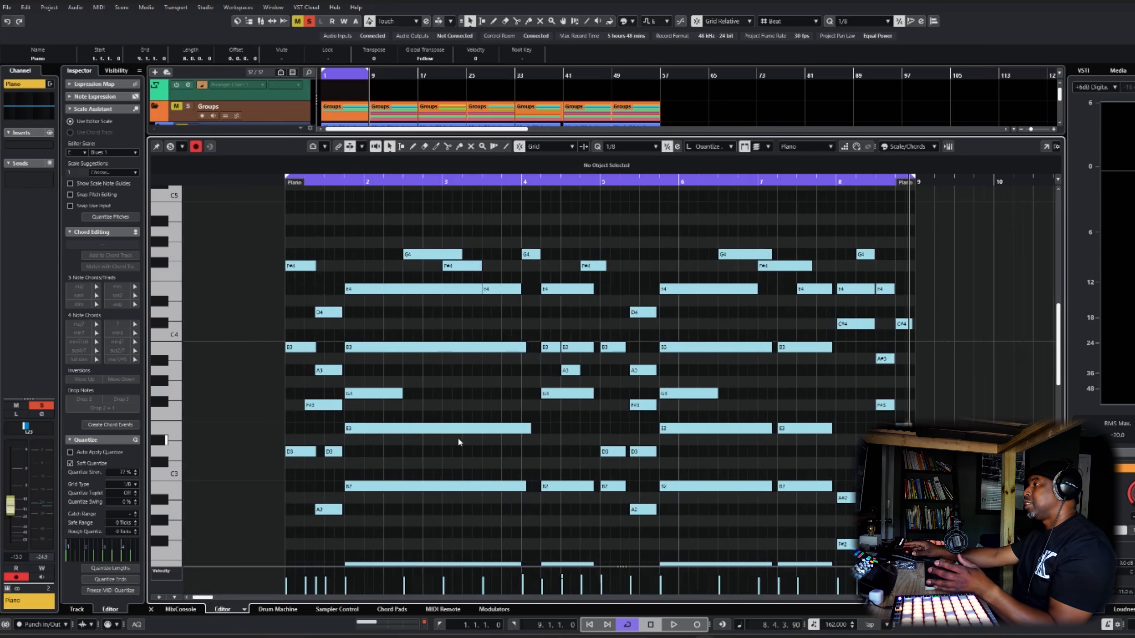
# Play the Piano part from the project start, then shrink the note editor and deselect the part.
pyautogui.press('KP_Decimal')
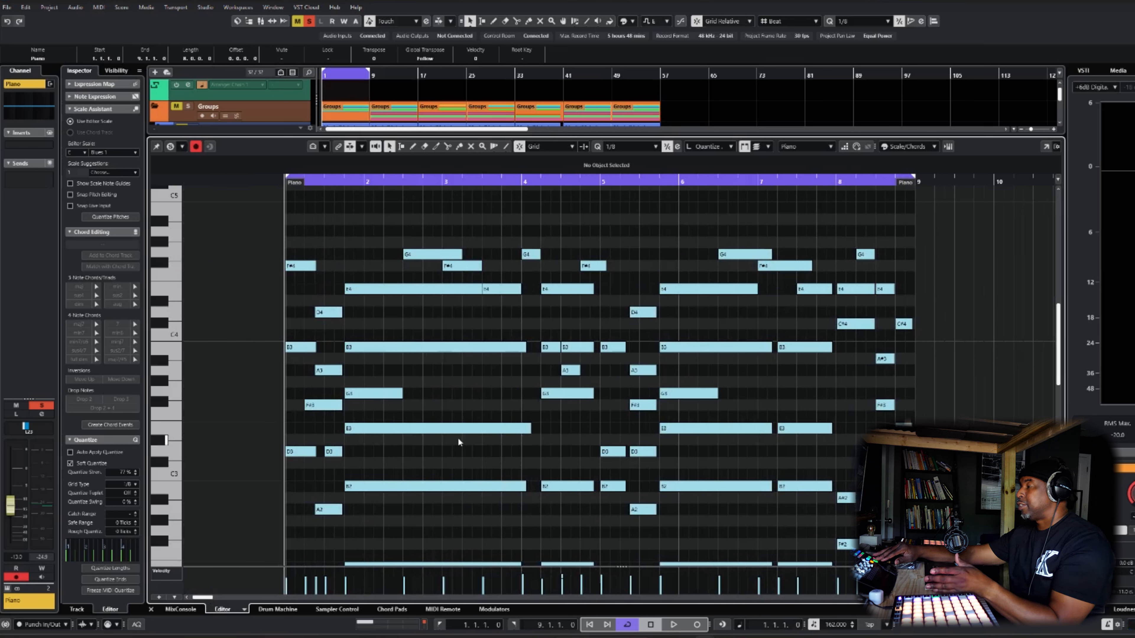
pyautogui.press('space')
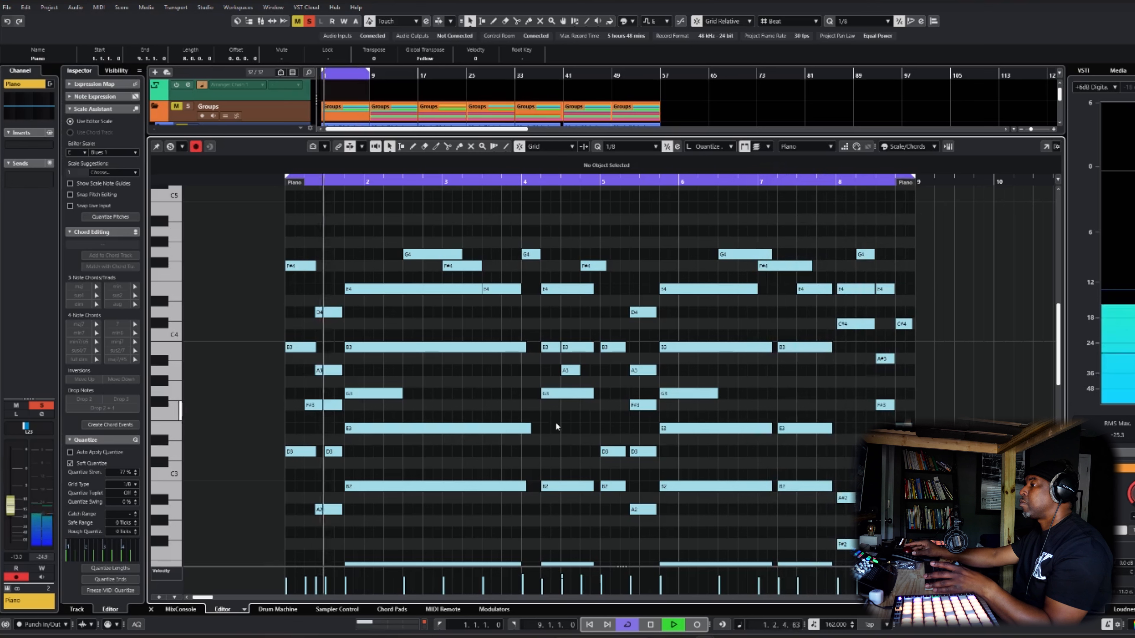
pyautogui.press('space')
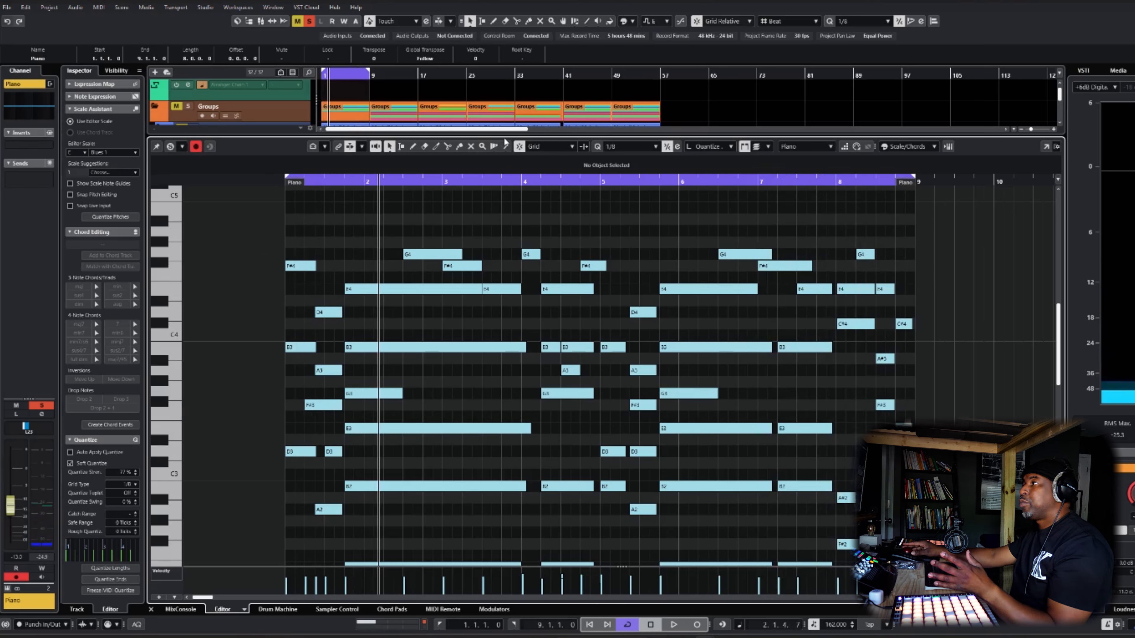
pyautogui.moveTo(503, 136); pyautogui.dragTo(509, 381)
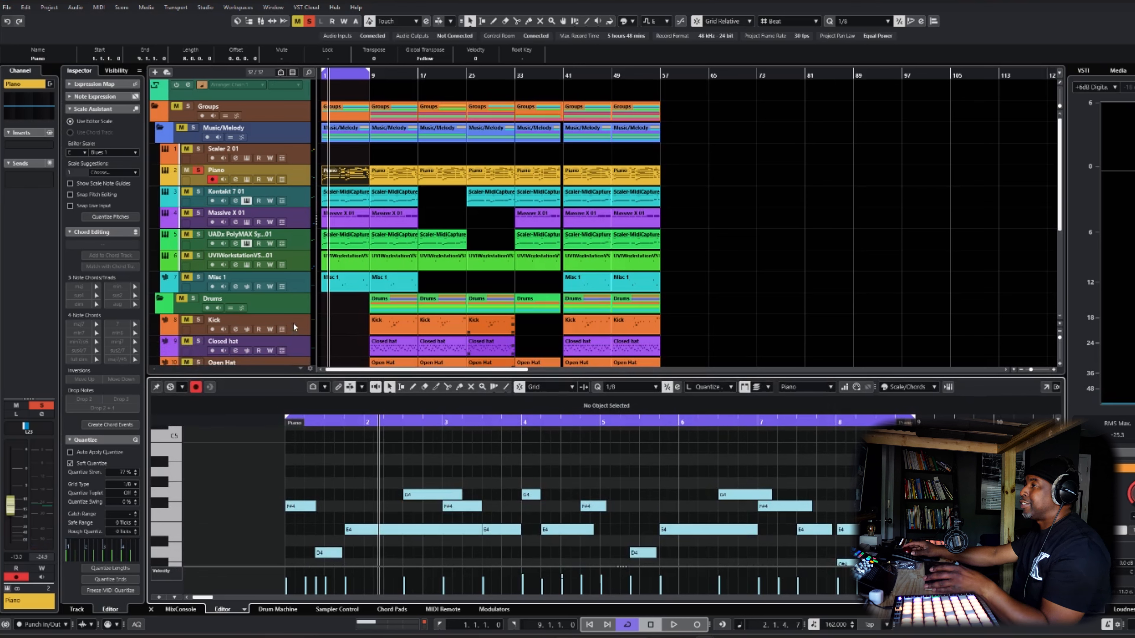
pyautogui.click(443, 208)
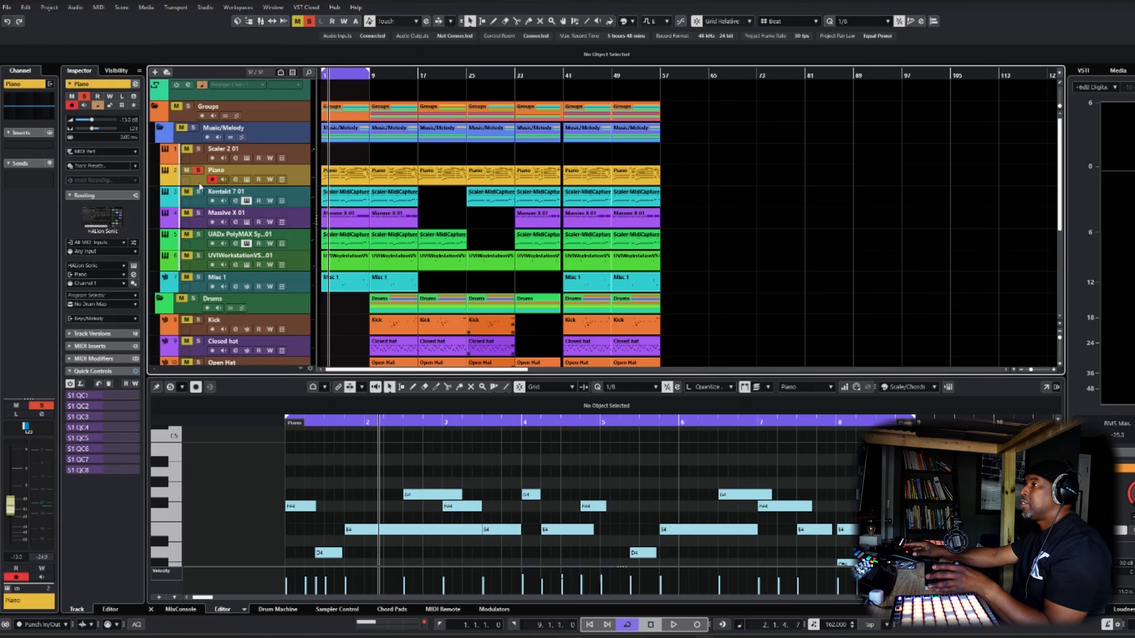
# Solo the Music/Melody folder, listen to all its tracks together briefly, then clear the solos.
pyautogui.click(194, 129)
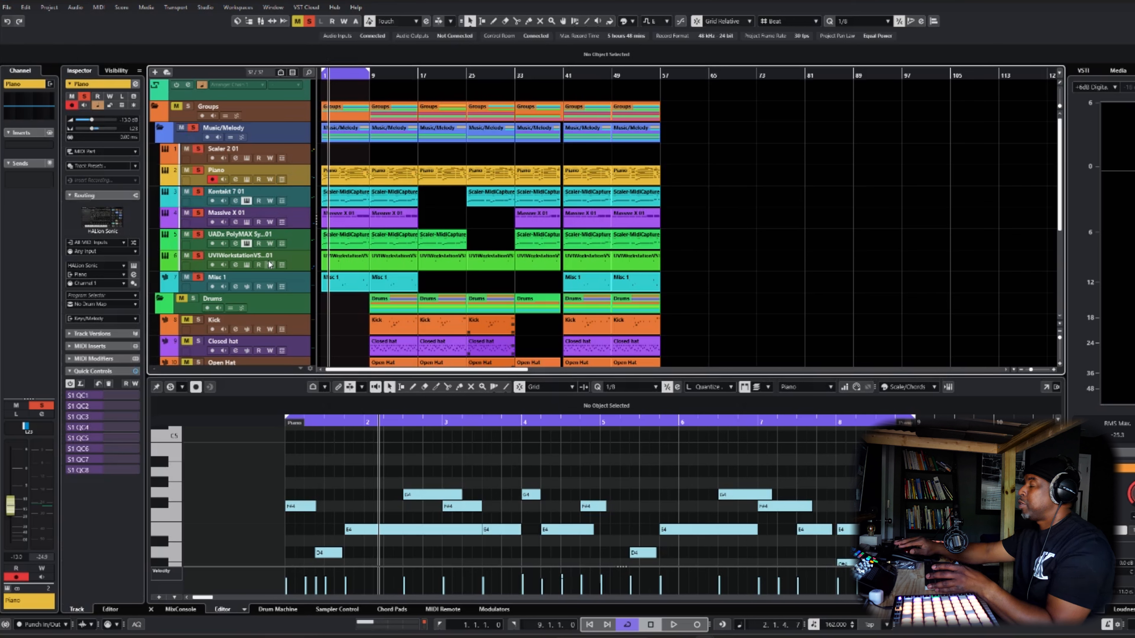
pyautogui.press('space')
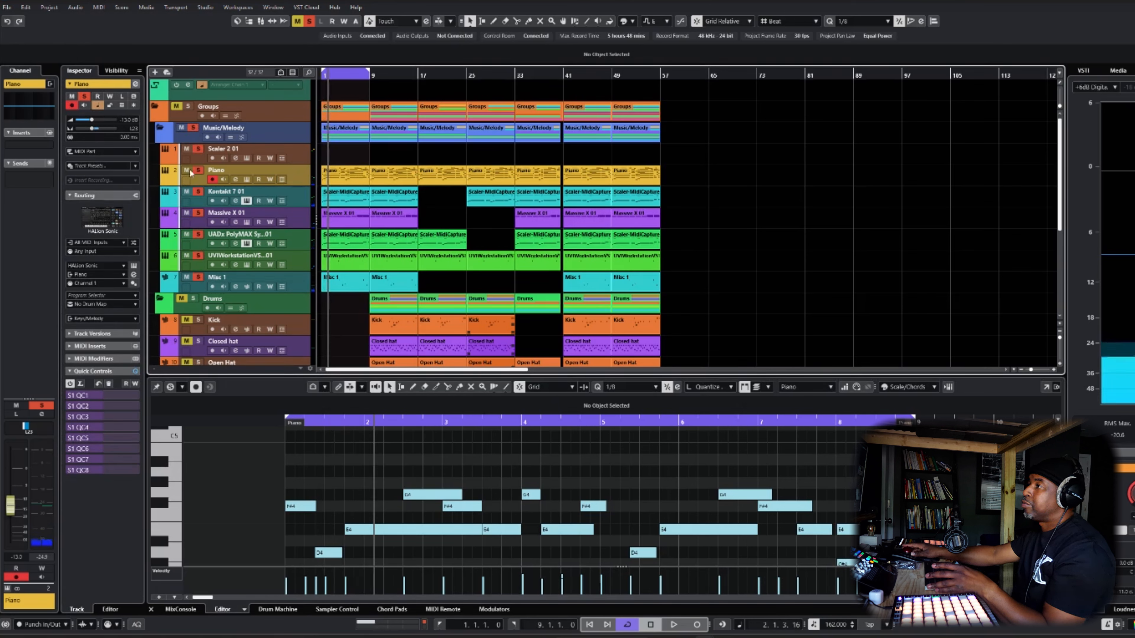
pyautogui.click(194, 128)
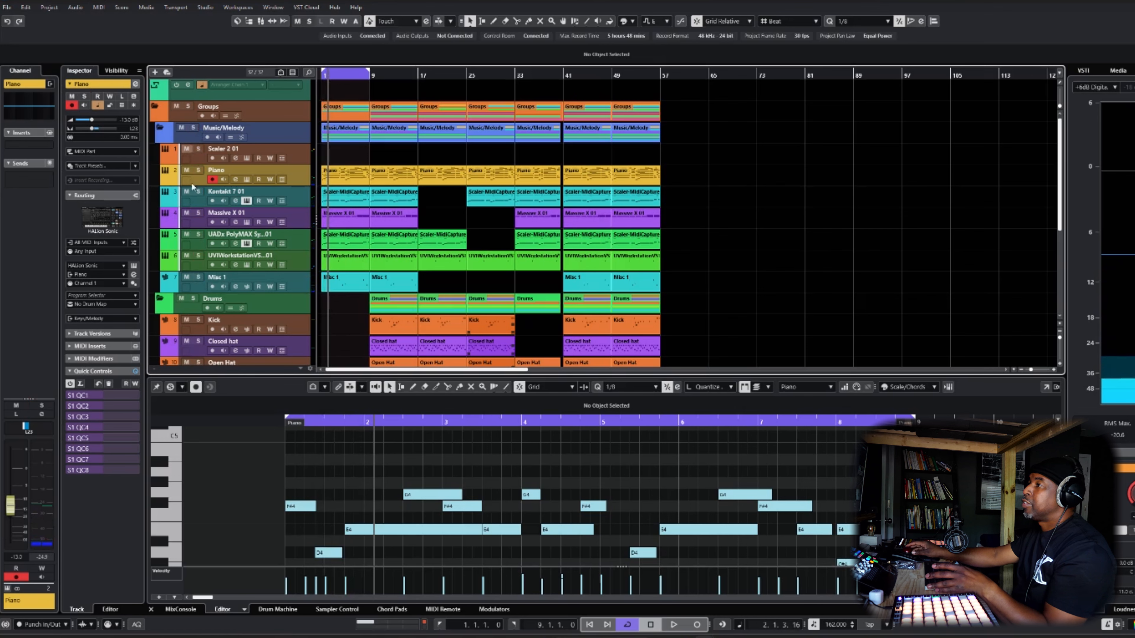
# Solo the Misc 1 track and play it alone from the project start.
pyautogui.click(292, 289)
pyautogui.click(199, 278)
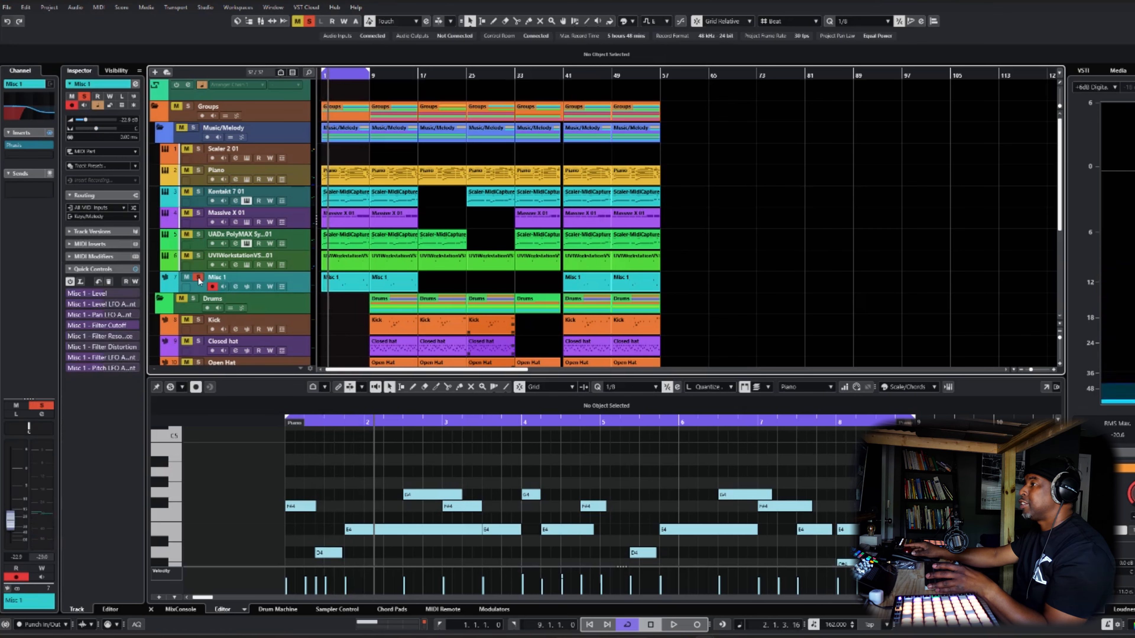
pyautogui.press('.')
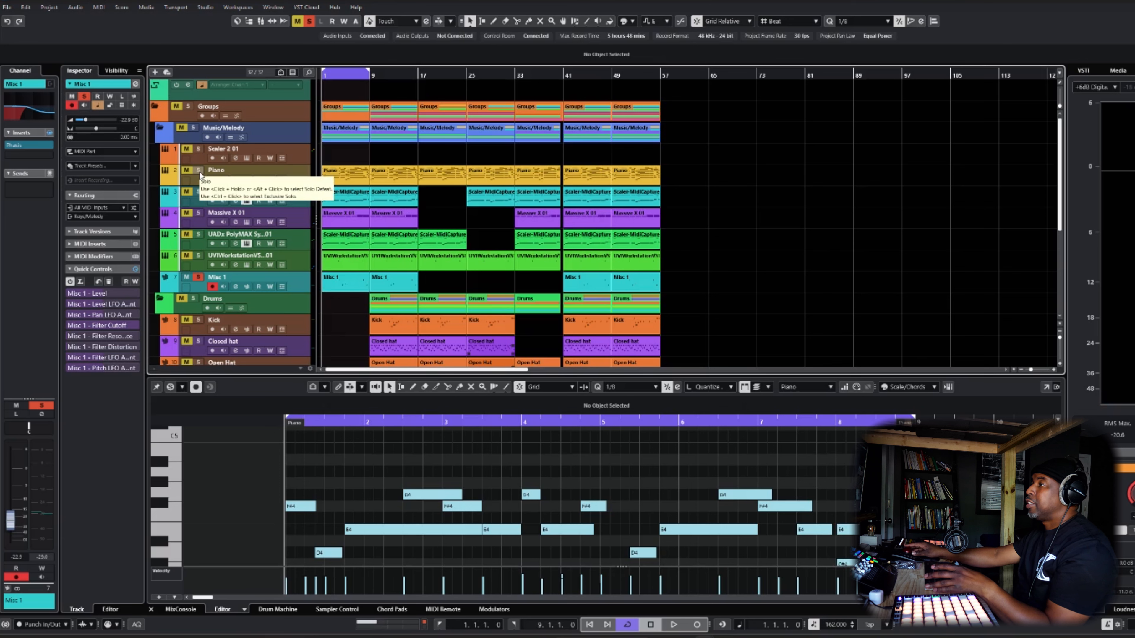
pyautogui.press('space')
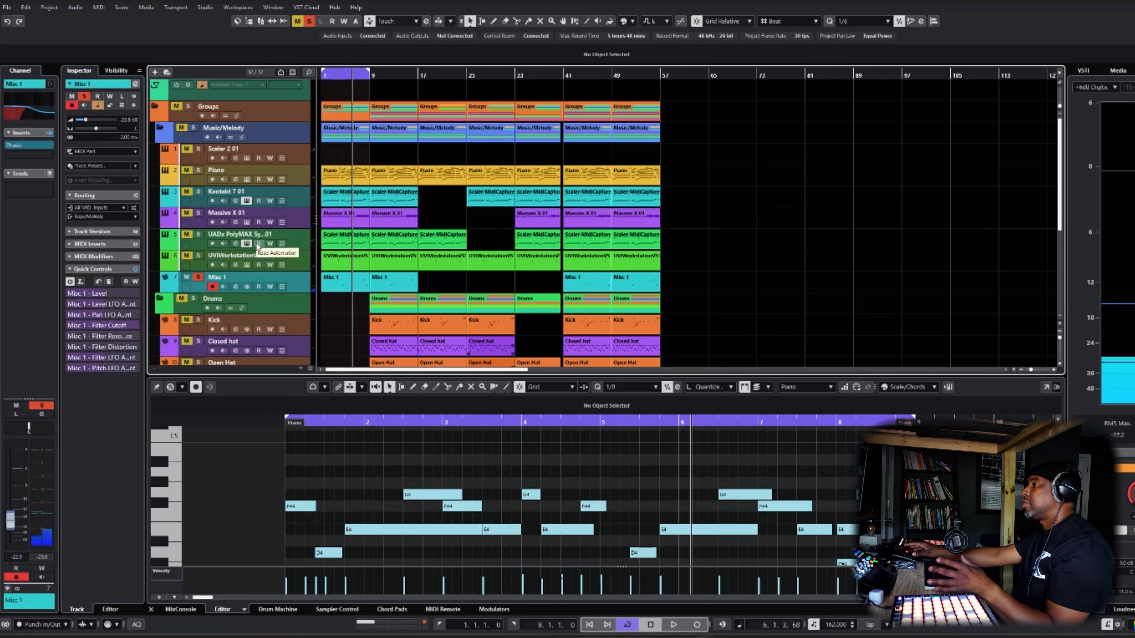
pyautogui.press('space')
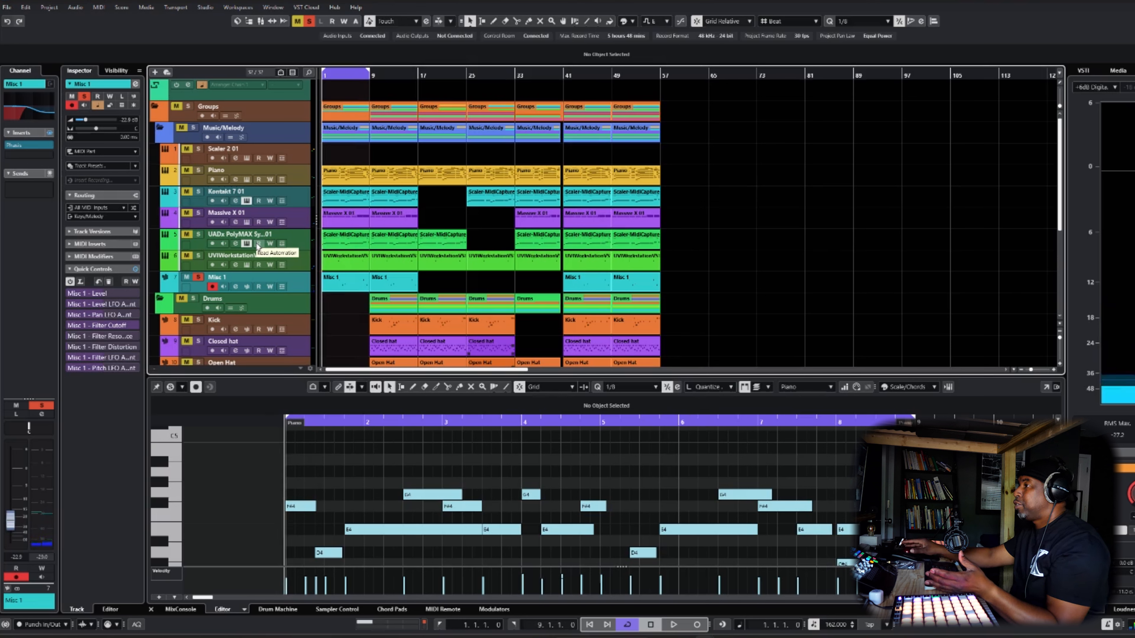
# Solo the whole Music/Melody folder and play its tracks together, then clear all solos during playback.
pyautogui.click(200, 170)
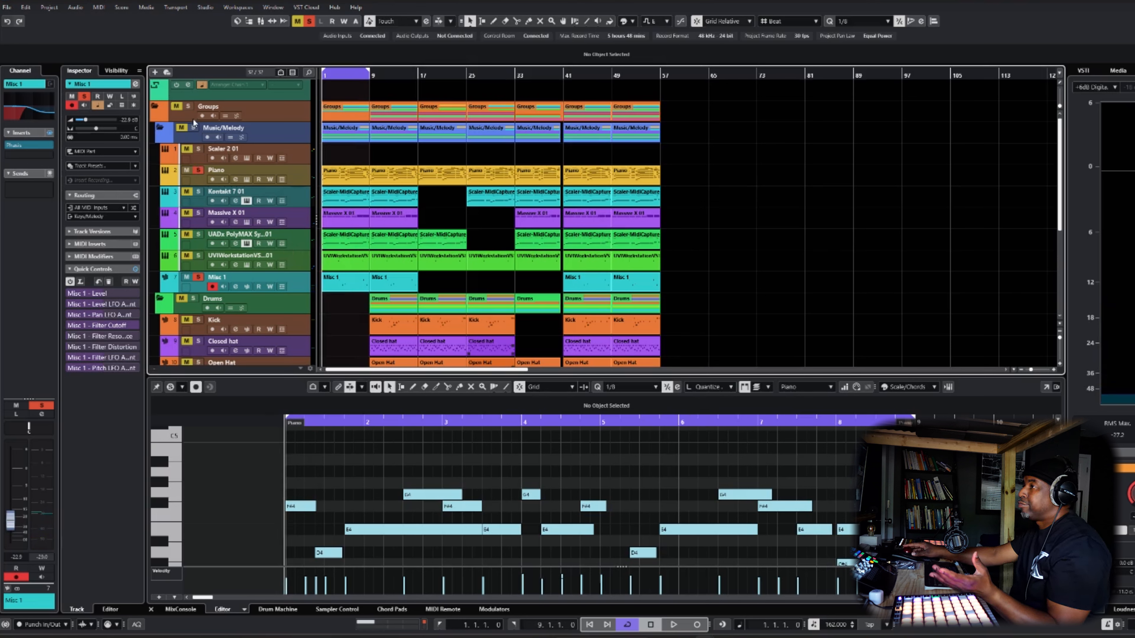
pyautogui.click(195, 128)
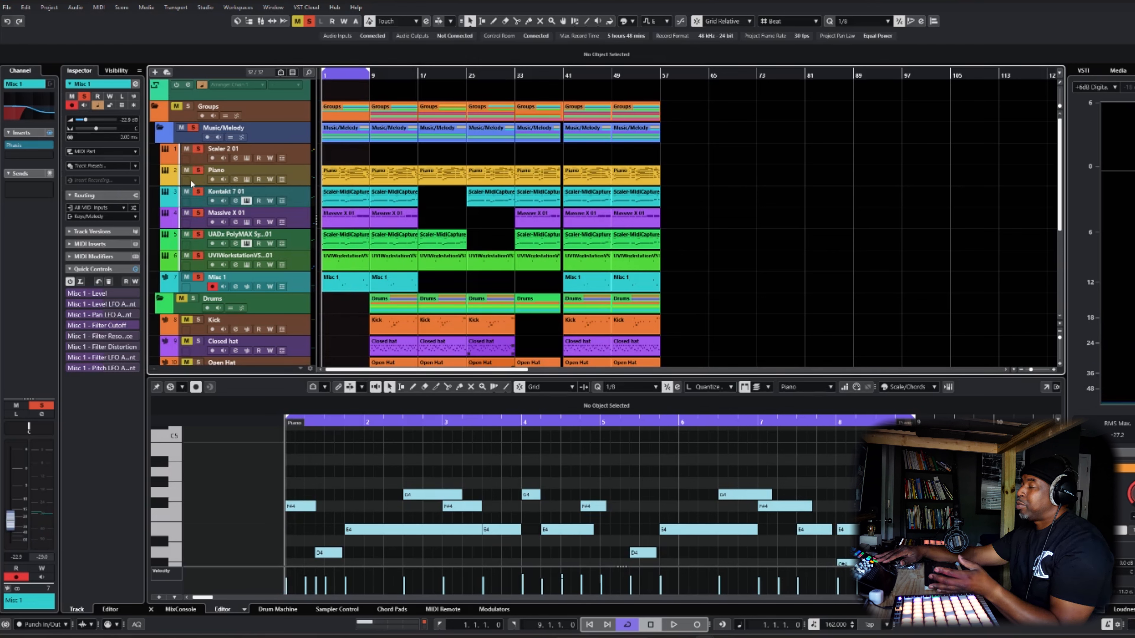
pyautogui.press('space')
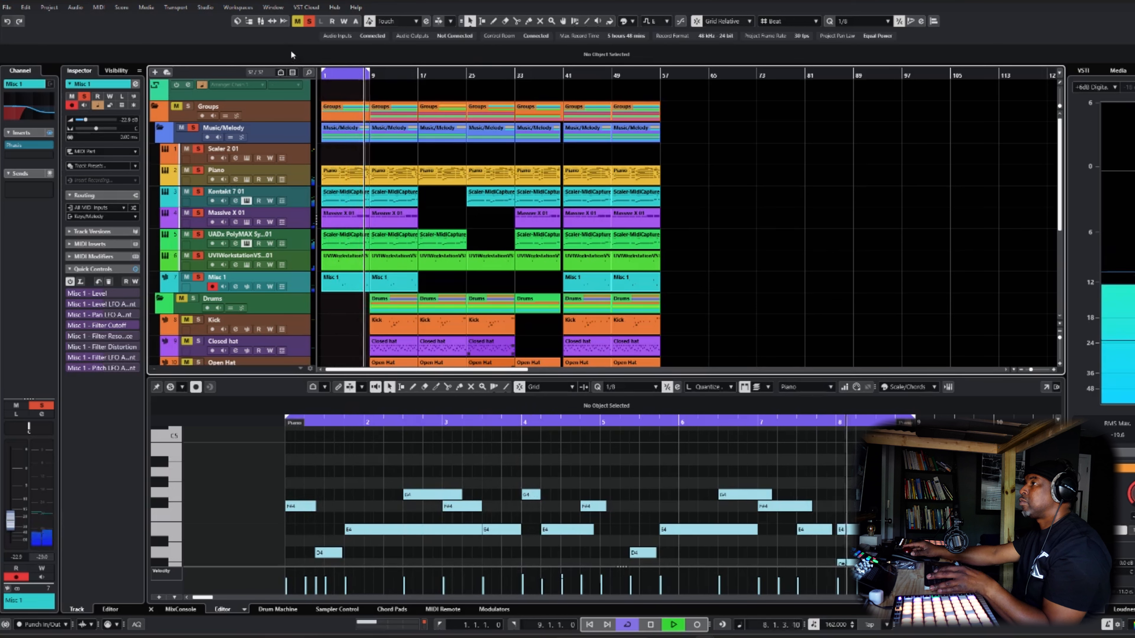
pyautogui.click(309, 21)
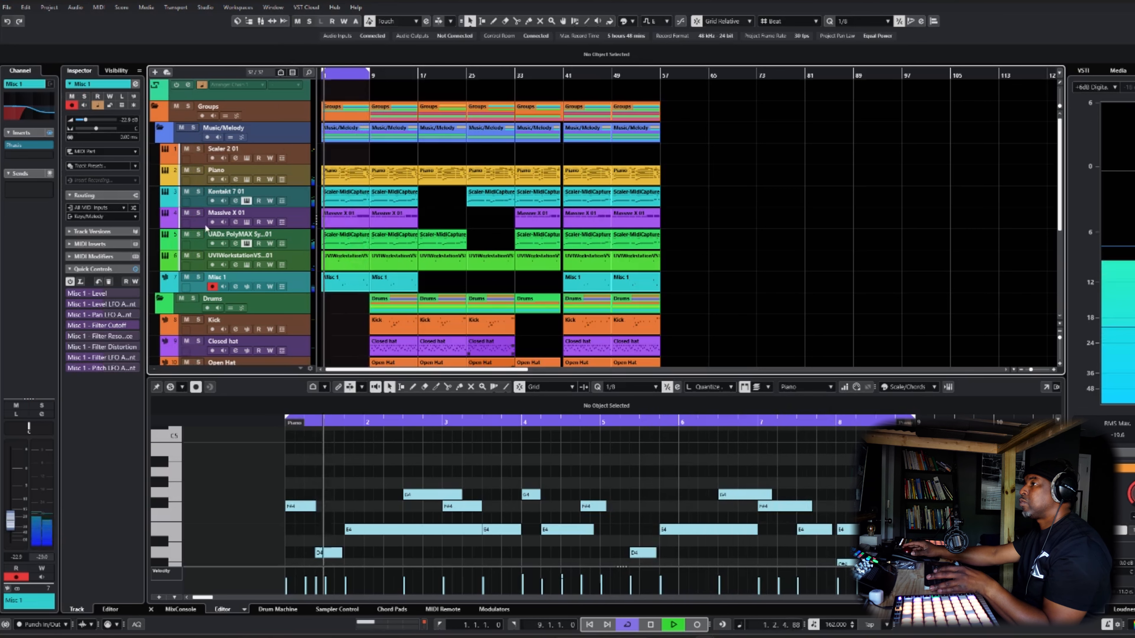
# Show the MixConsole with the 808/Bass channel selected and turn off cycling so playback runs past bar 9 before stopping.
pyautogui.scroll(-3, 236, 277)
pyautogui.scroll(4, 236, 277)
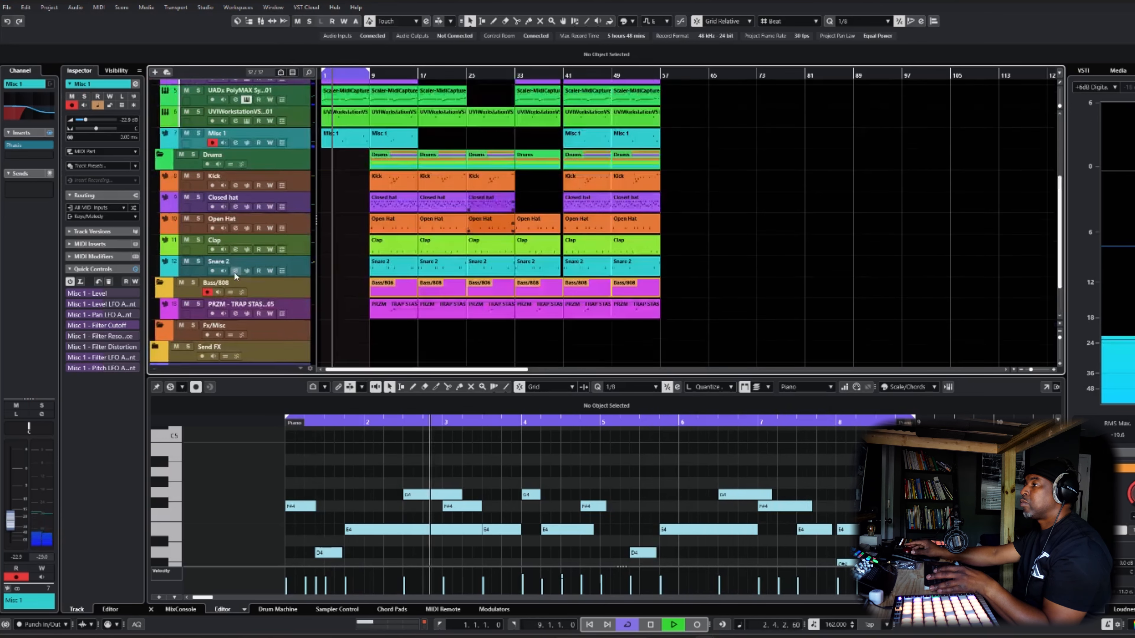
pyautogui.click(184, 610)
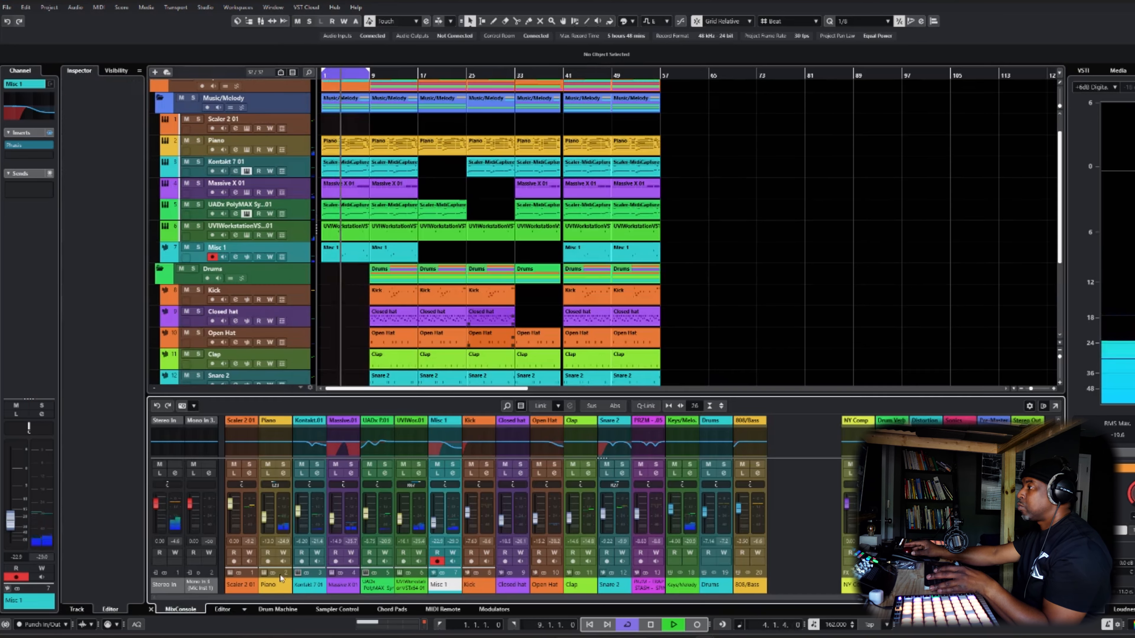
pyautogui.click(764, 494)
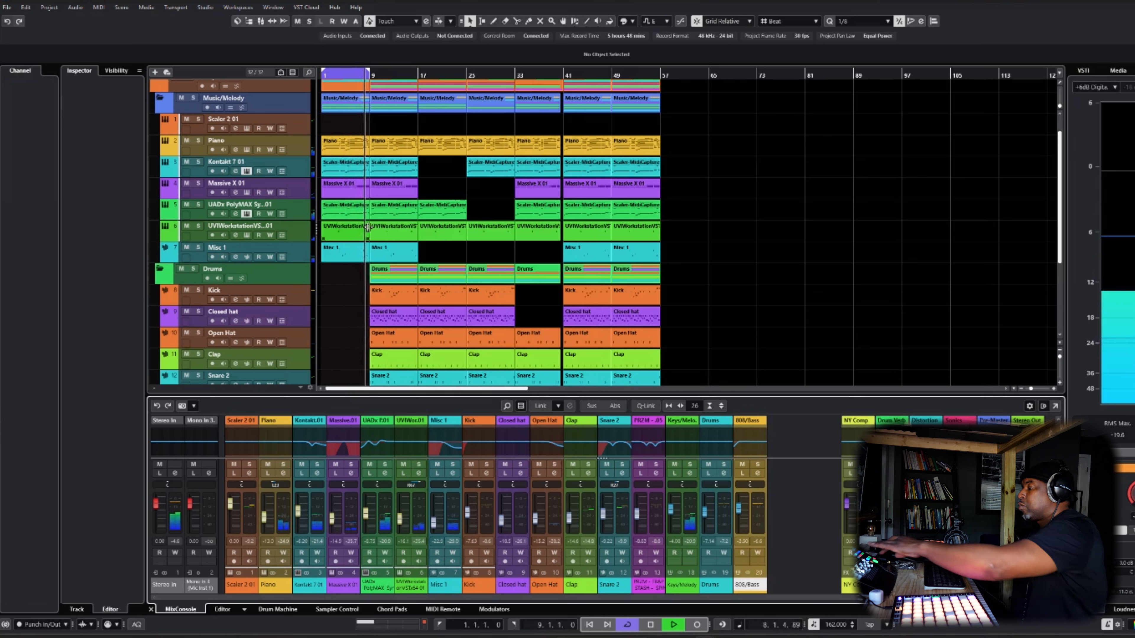
pyautogui.press('KP_Divide')
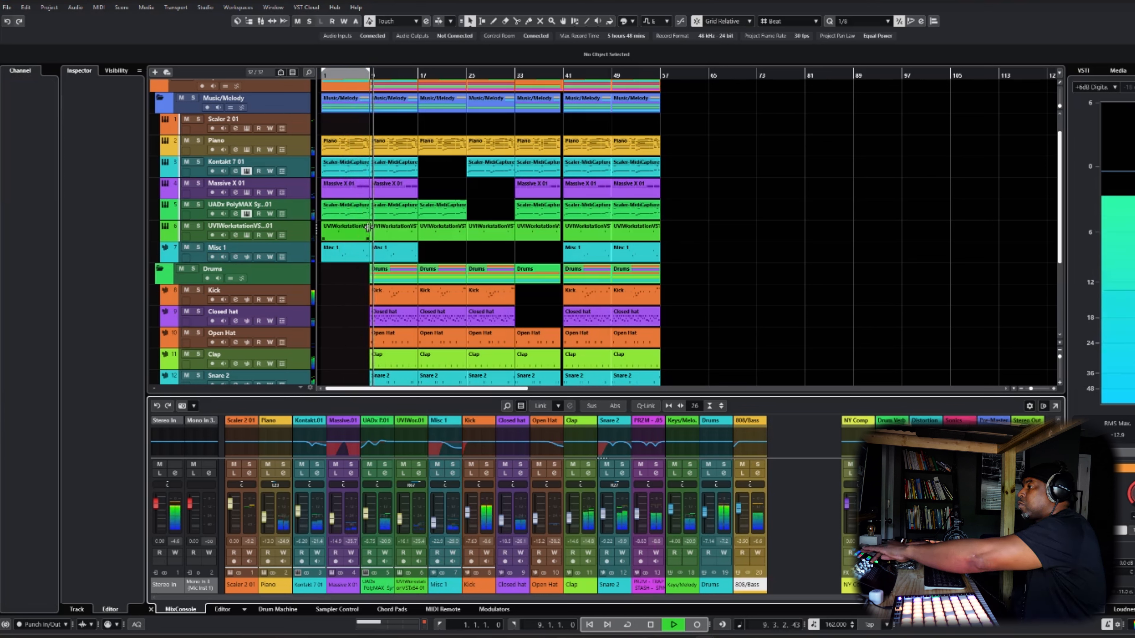
pyautogui.press('space')
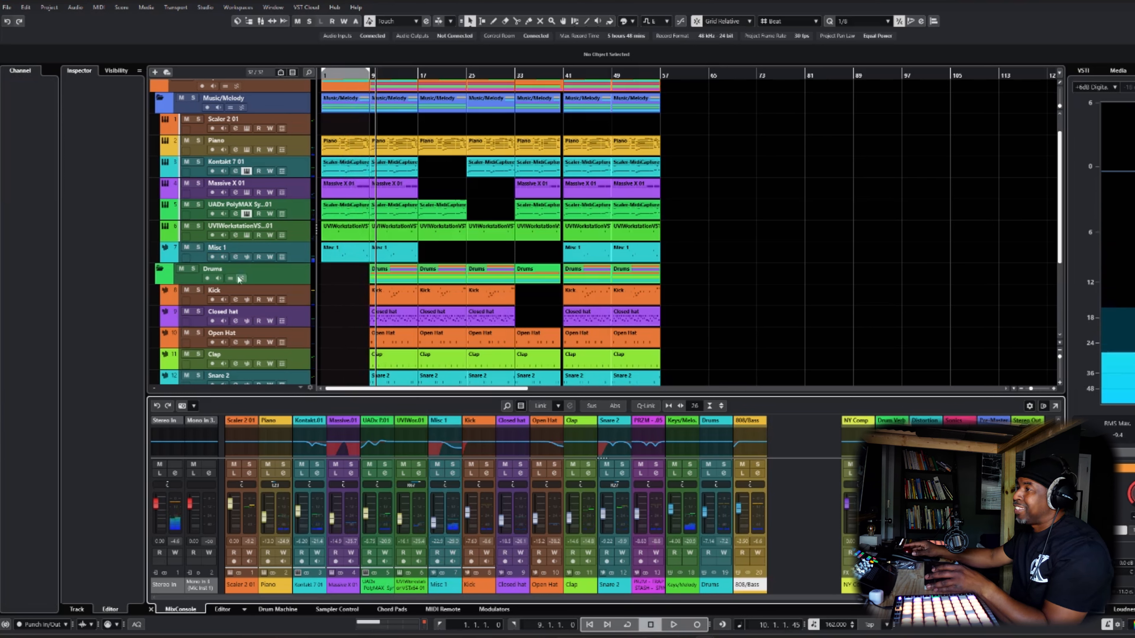
# Solo the Drums folder and play it over a cycle range from bar 9 to 17, nudging the Snare 2 fader slightly down.
pyautogui.click(193, 271)
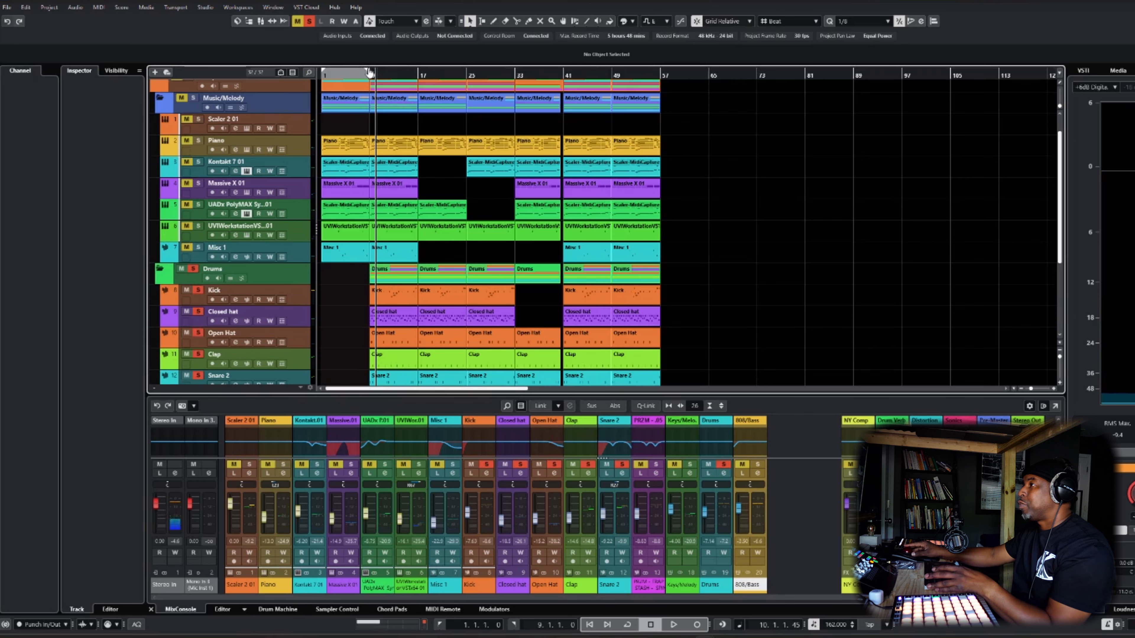
pyautogui.moveTo(372, 70); pyautogui.dragTo(419, 70)
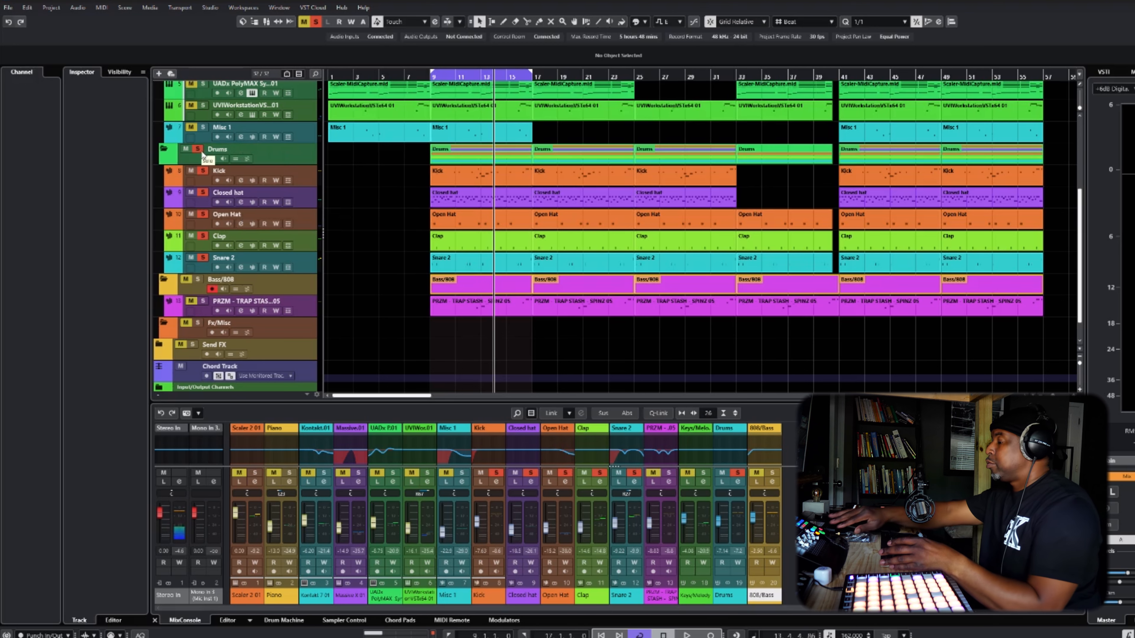
pyautogui.press('KP_1')
pyautogui.press('space')
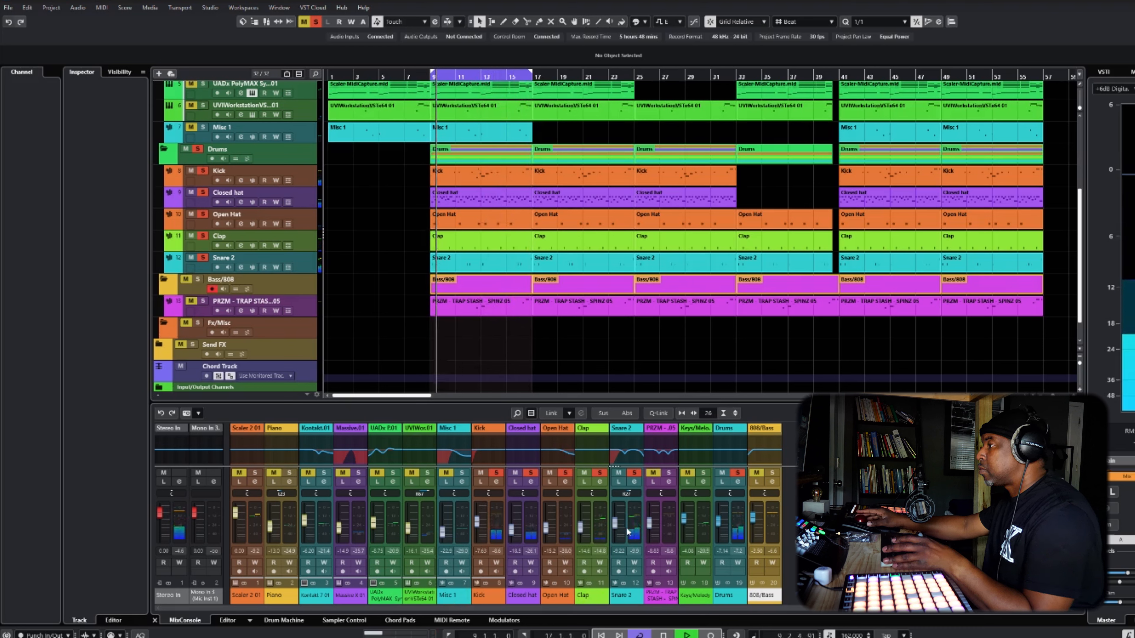
pyautogui.moveTo(620, 527); pyautogui.dragTo(617, 532)
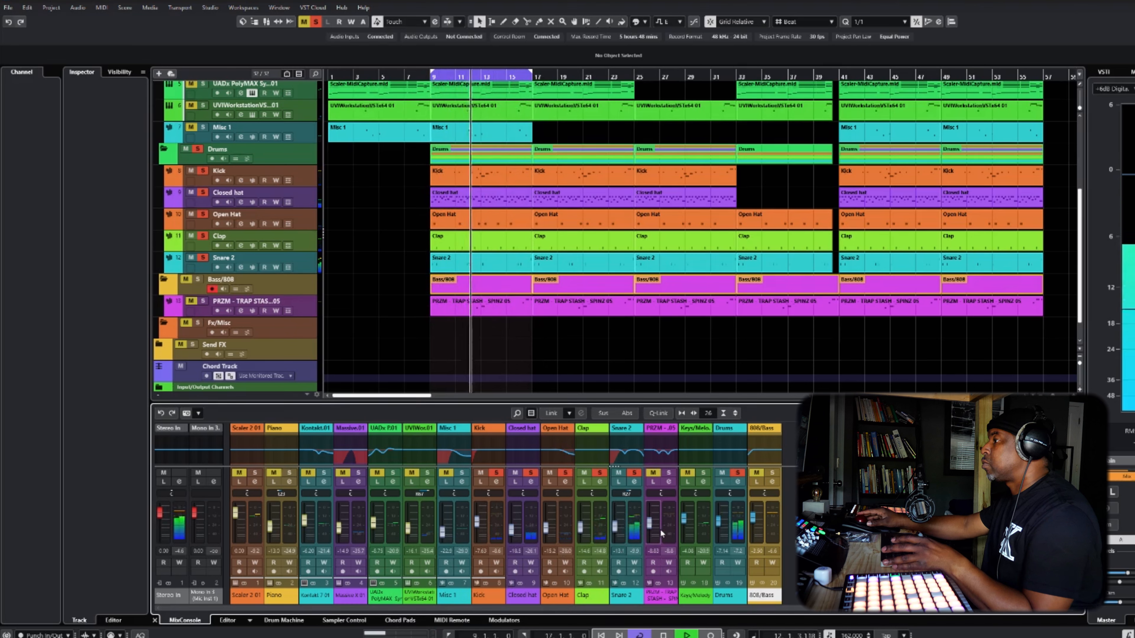
pyautogui.press('space')
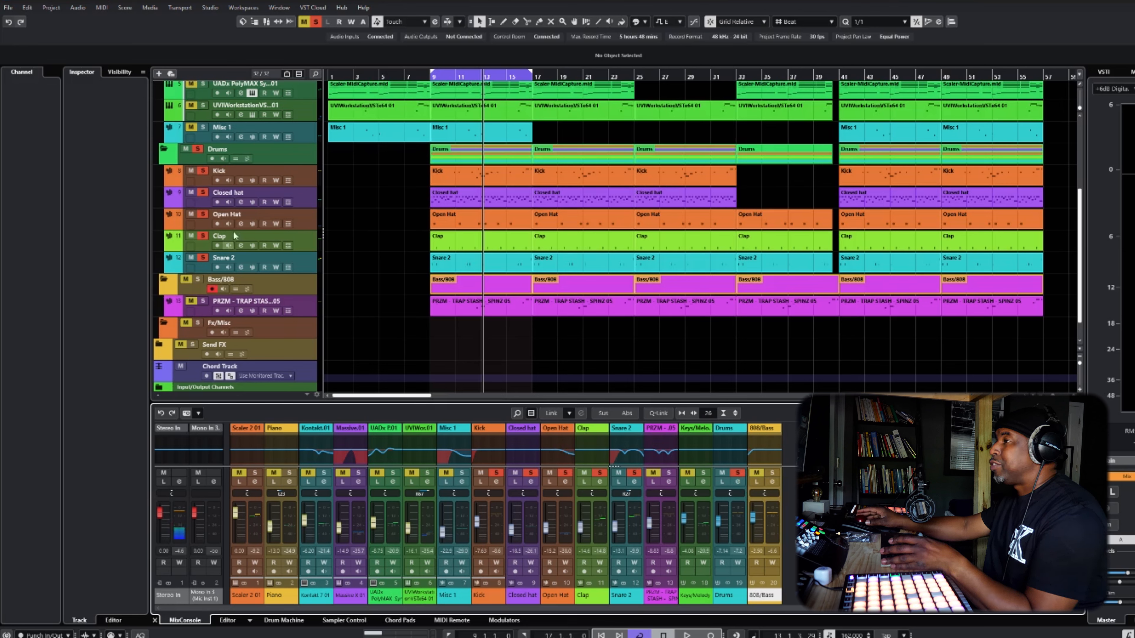
# Place the playhead at bar 9 and show the first Kick part in an enlarged note editor with its start in view.
pyautogui.click(431, 76)
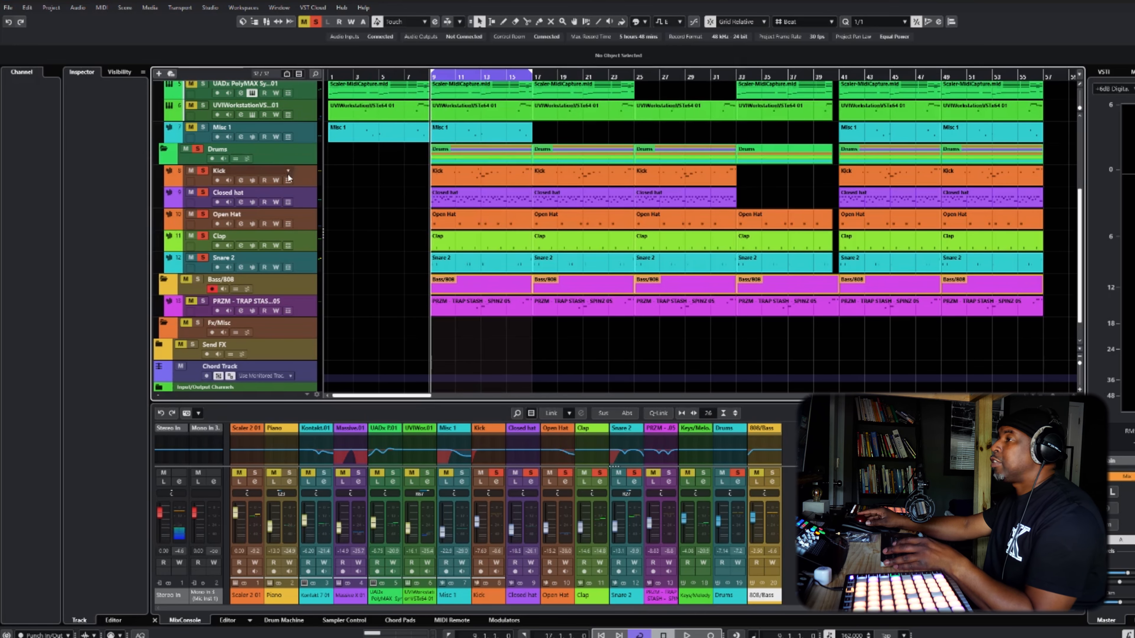
pyautogui.doubleClick(457, 183)
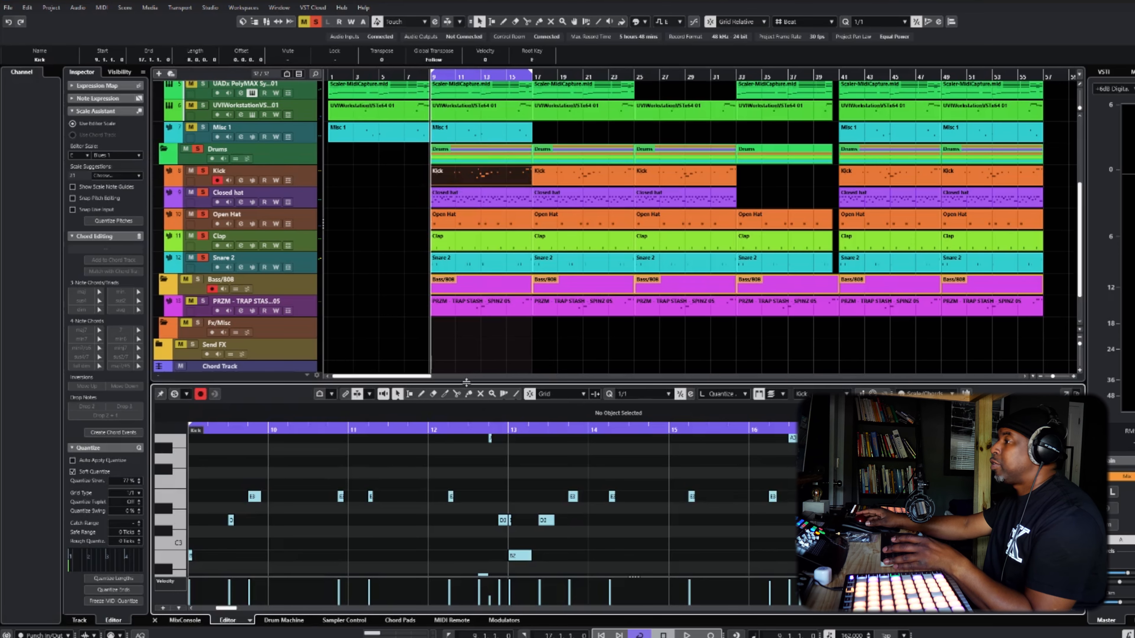
pyautogui.moveTo(466, 382); pyautogui.dragTo(508, 305)
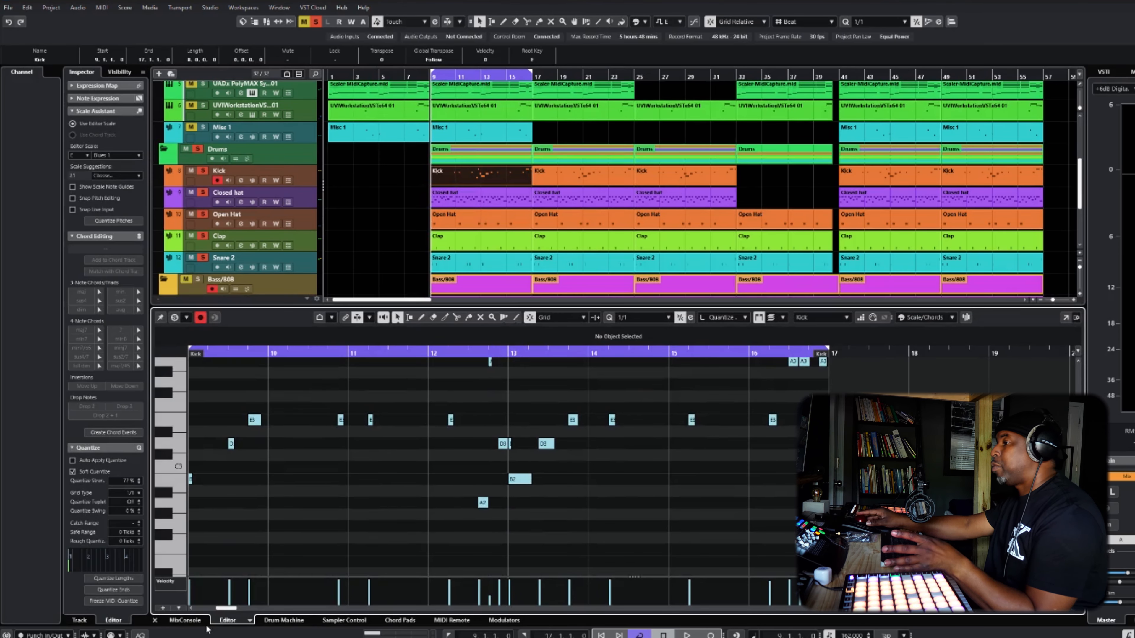
pyautogui.moveTo(226, 608)
pyautogui.mouseDown()
pyautogui.moveTo(169, 611)
pyautogui.moveTo(221, 609)
pyautogui.mouseUp()
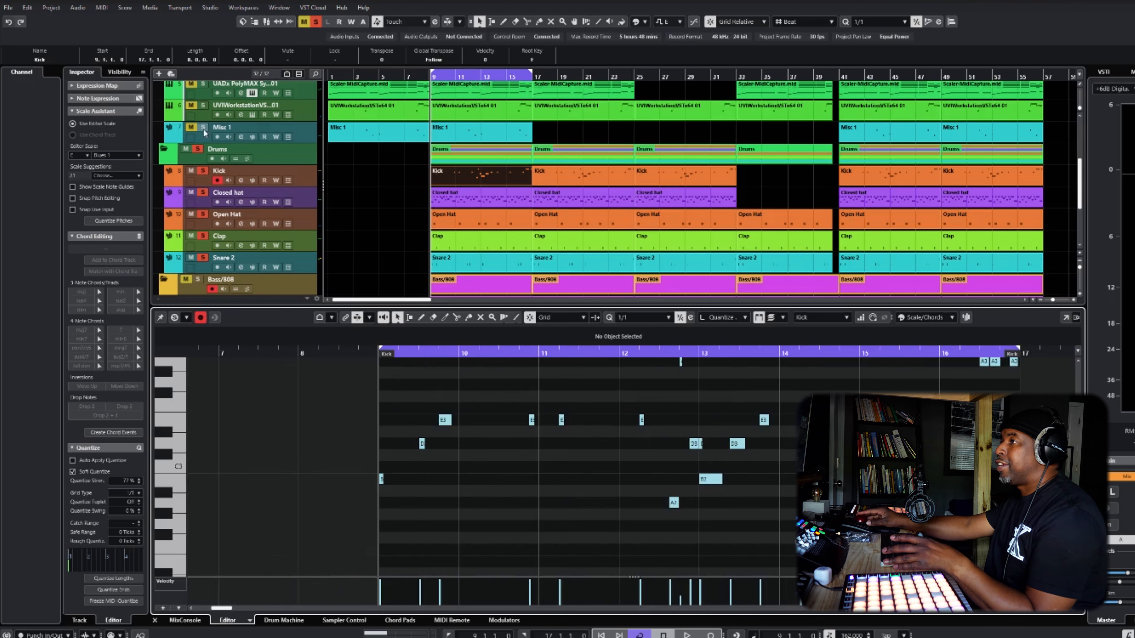
# Solo only the Kick track to hear its pattern, then show its sample in the Sampler Control.
pyautogui.click(199, 155)
pyautogui.click(198, 150)
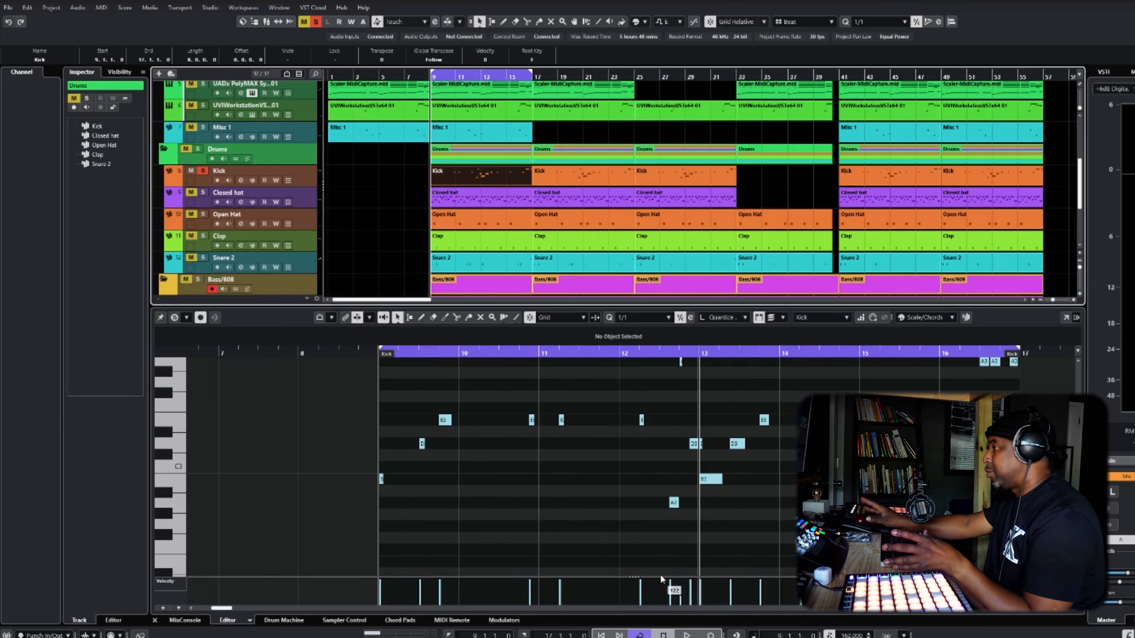
pyautogui.press('space')
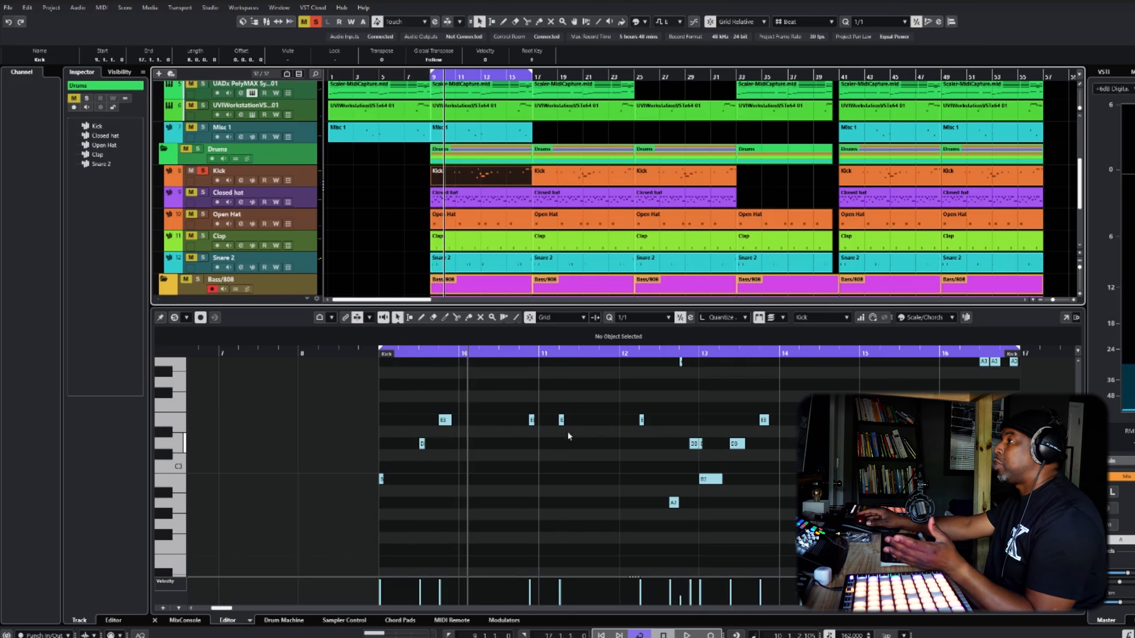
pyautogui.click(252, 180)
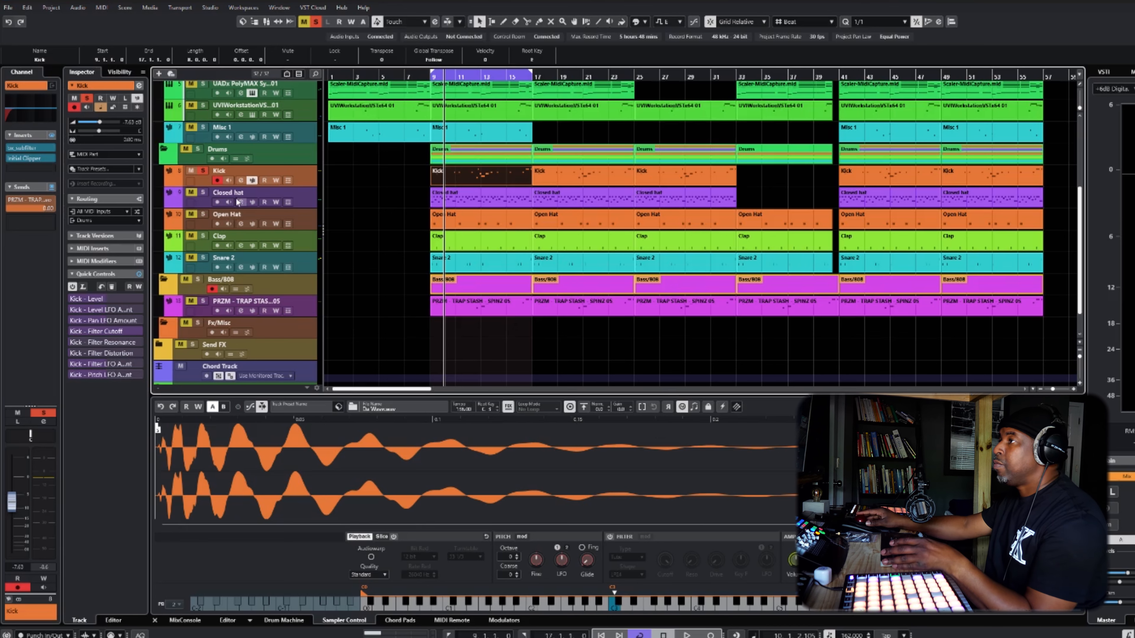
# Show the first Closed hat part in the note editor and clear the Kick solo.
pyautogui.doubleClick(447, 199)
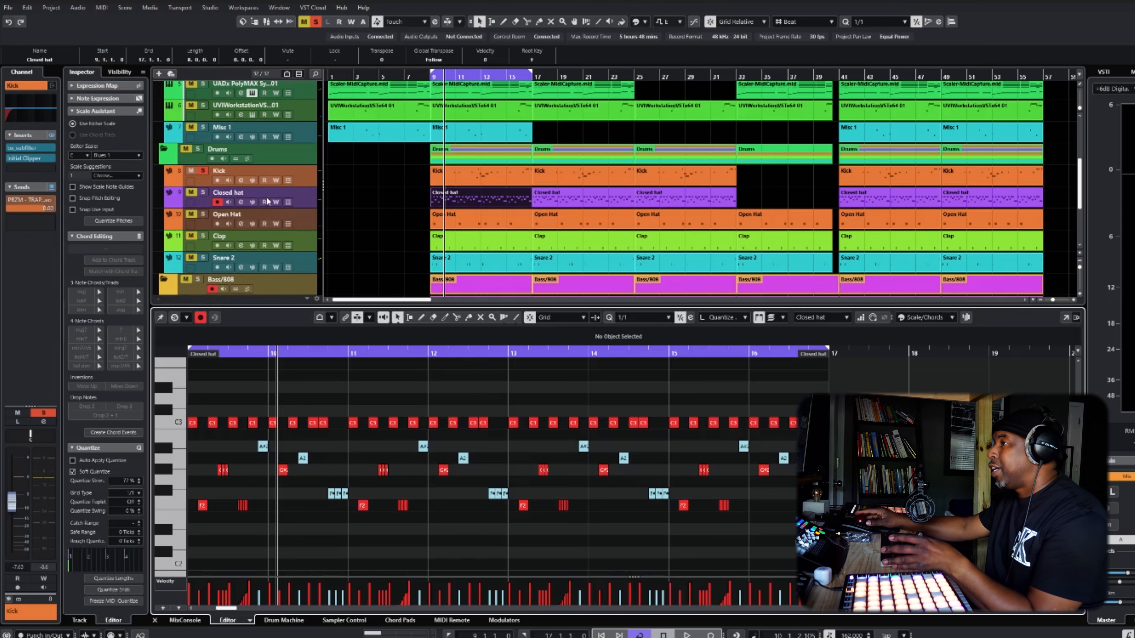
pyautogui.click(210, 172)
pyautogui.click(202, 170)
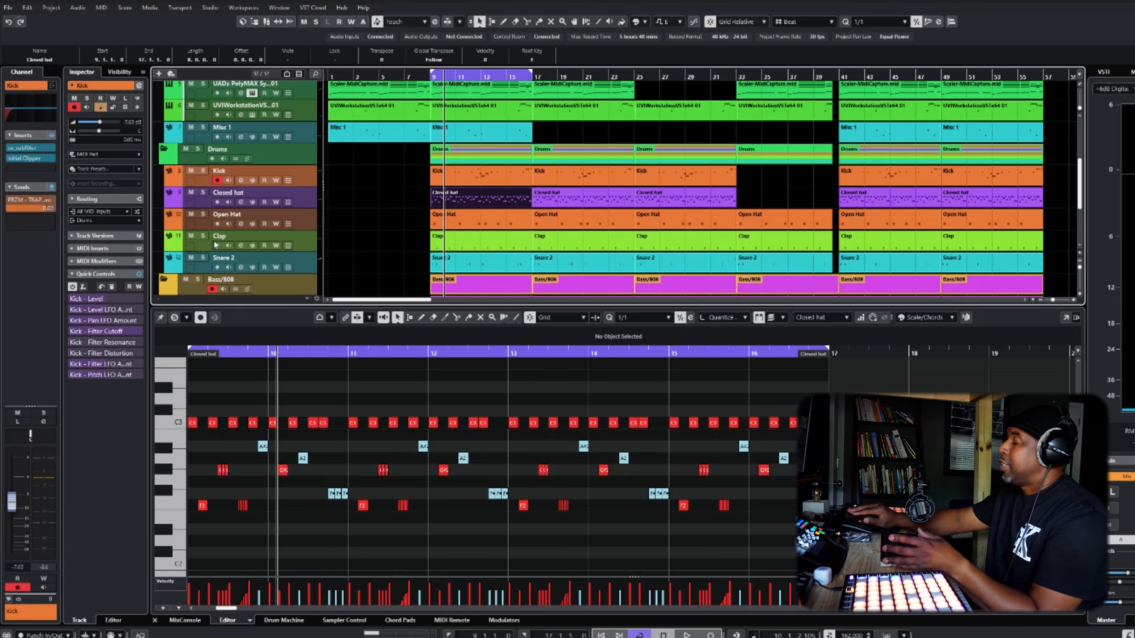
# Play the Closed hat part from bar 9 with its start in view, soloing the Drums folder during playback.
pyautogui.press('.')
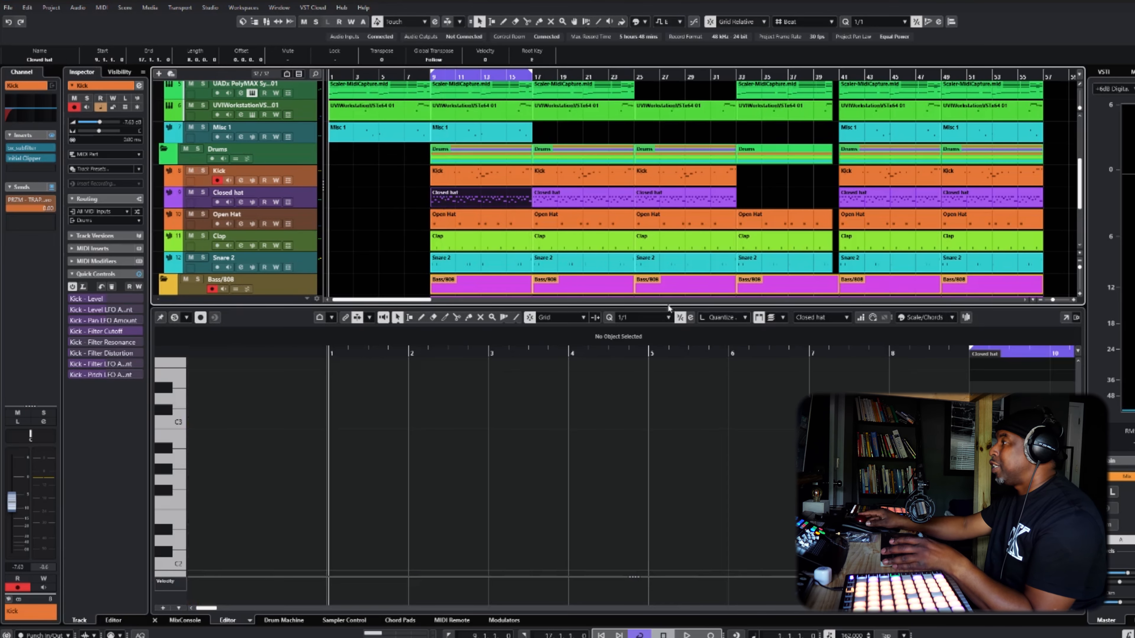
pyautogui.click(967, 355)
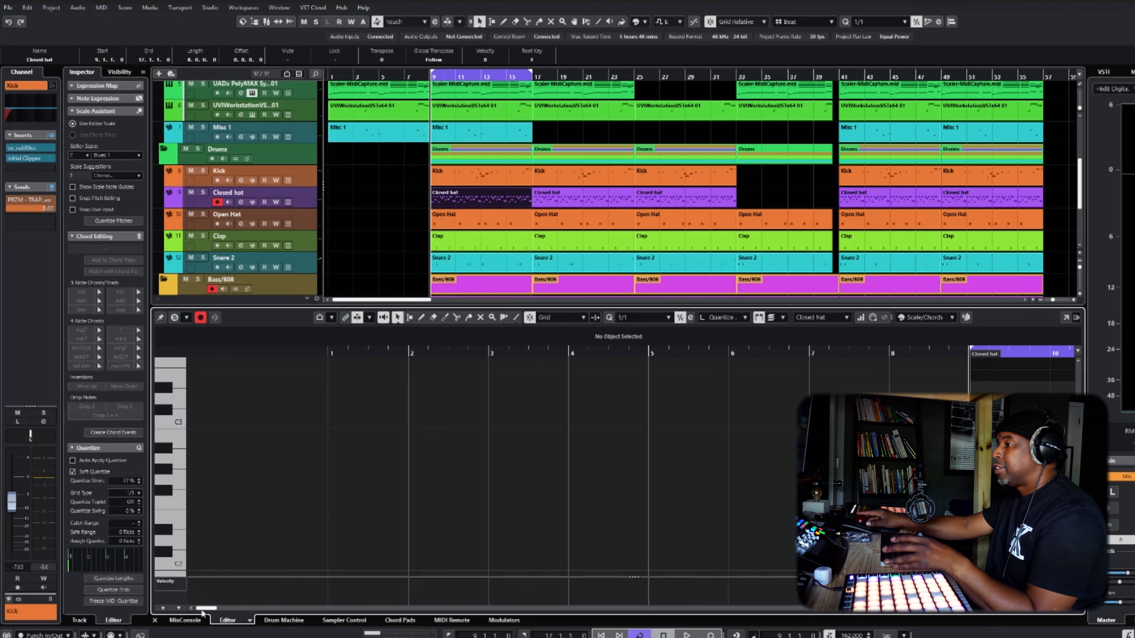
pyautogui.moveTo(203, 613); pyautogui.dragTo(217, 616)
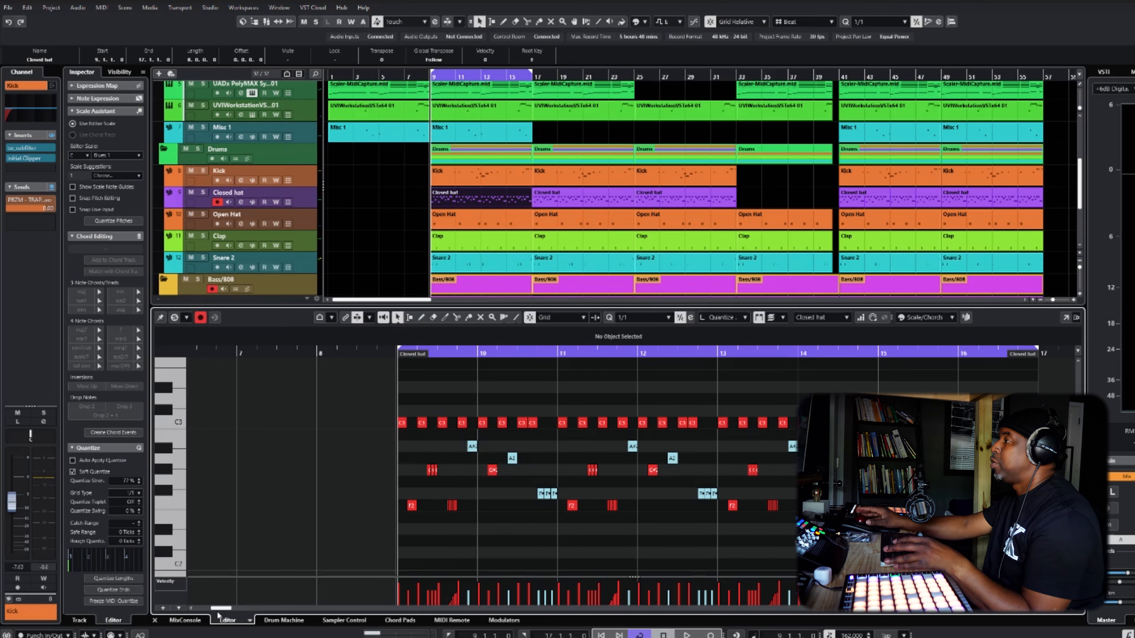
pyautogui.press('space')
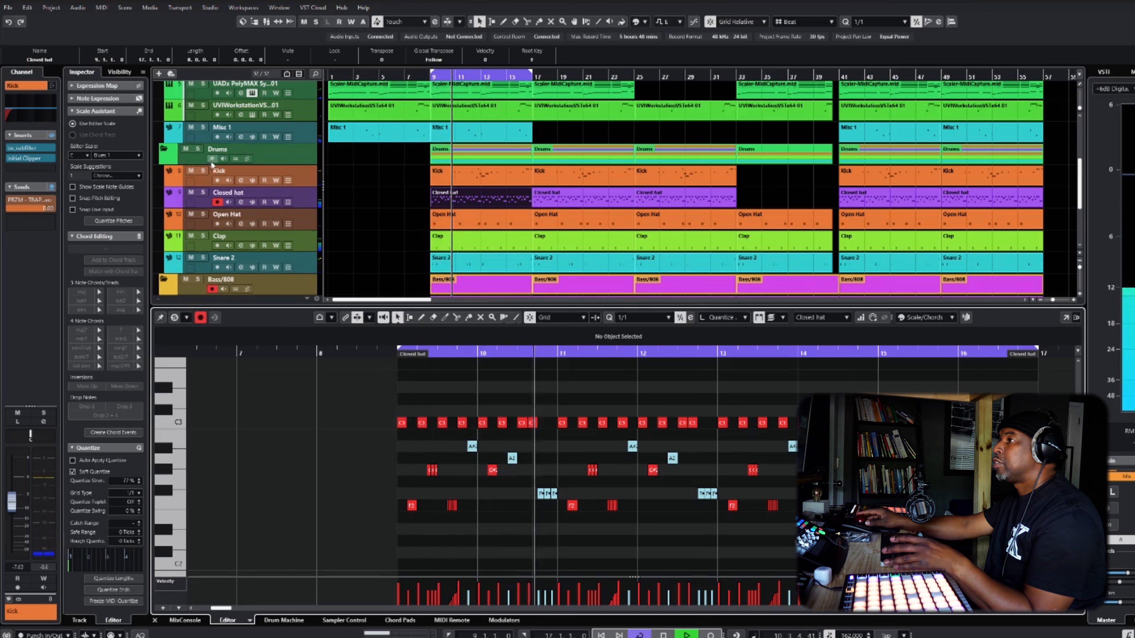
pyautogui.click(199, 148)
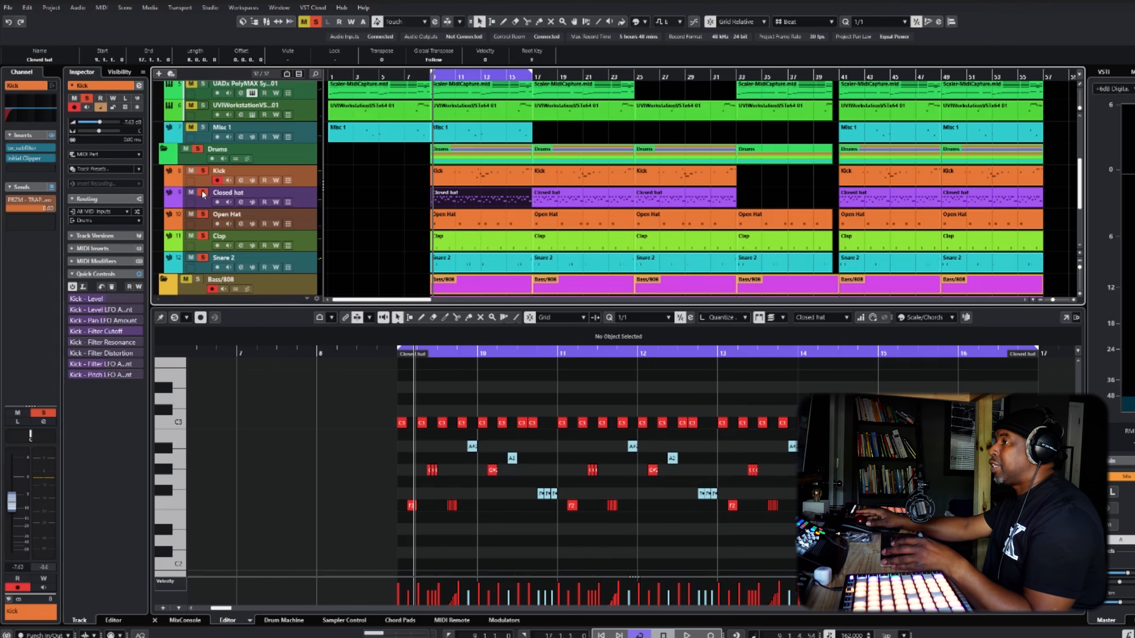
# Show the first Open Hat part in the note editor with its start in view and the playhead at bar 9.
pyautogui.click(490, 223)
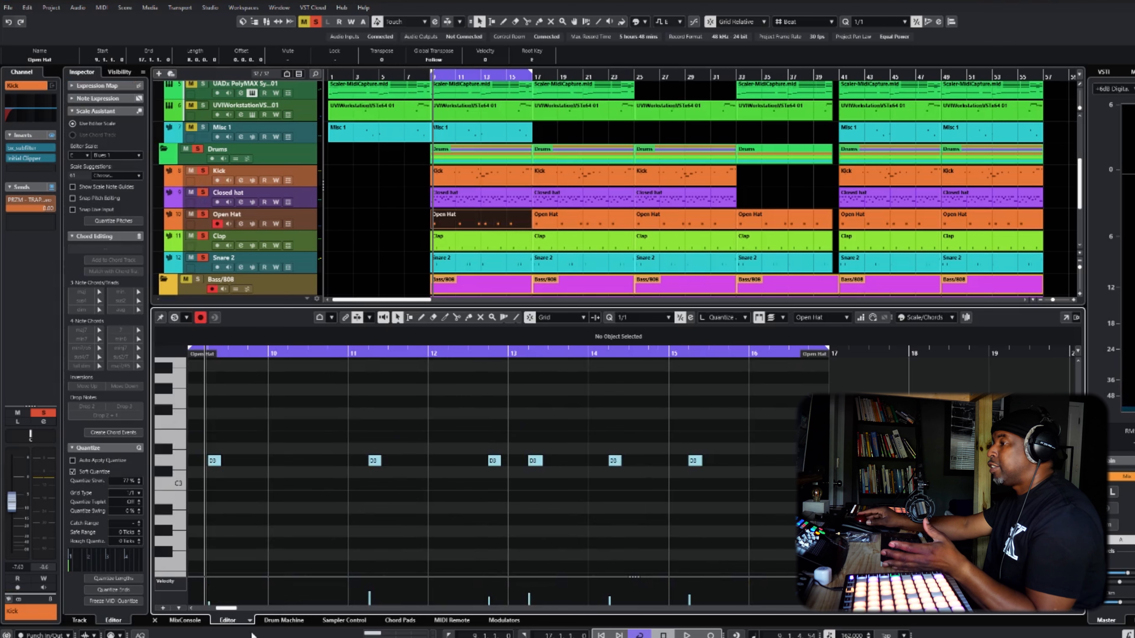
pyautogui.moveTo(228, 609); pyautogui.dragTo(220, 609)
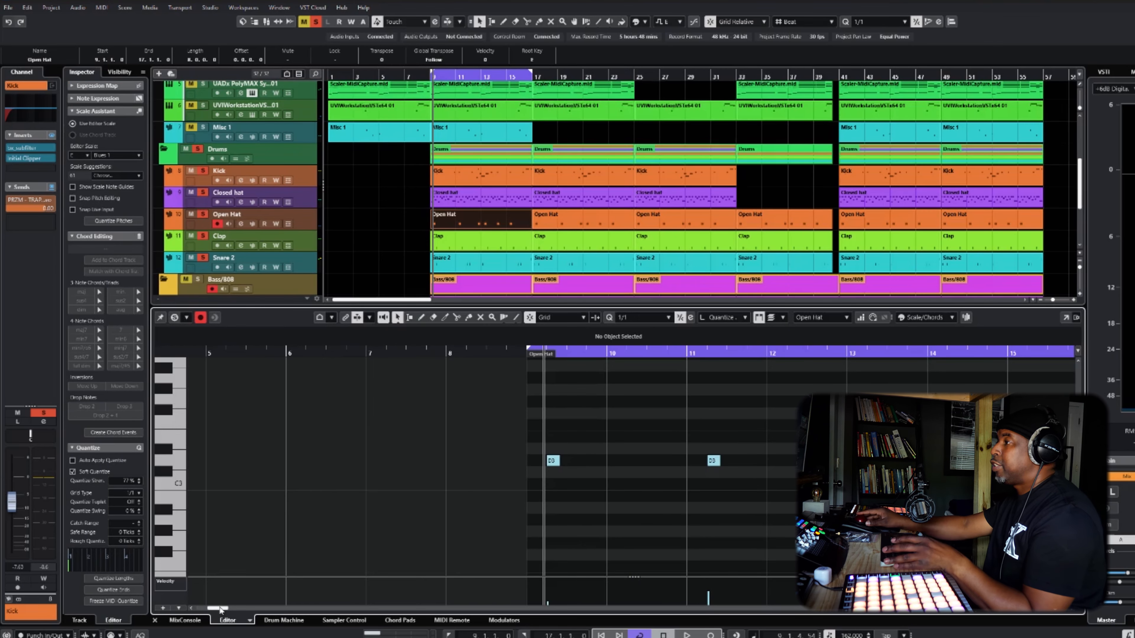
pyautogui.click(524, 354)
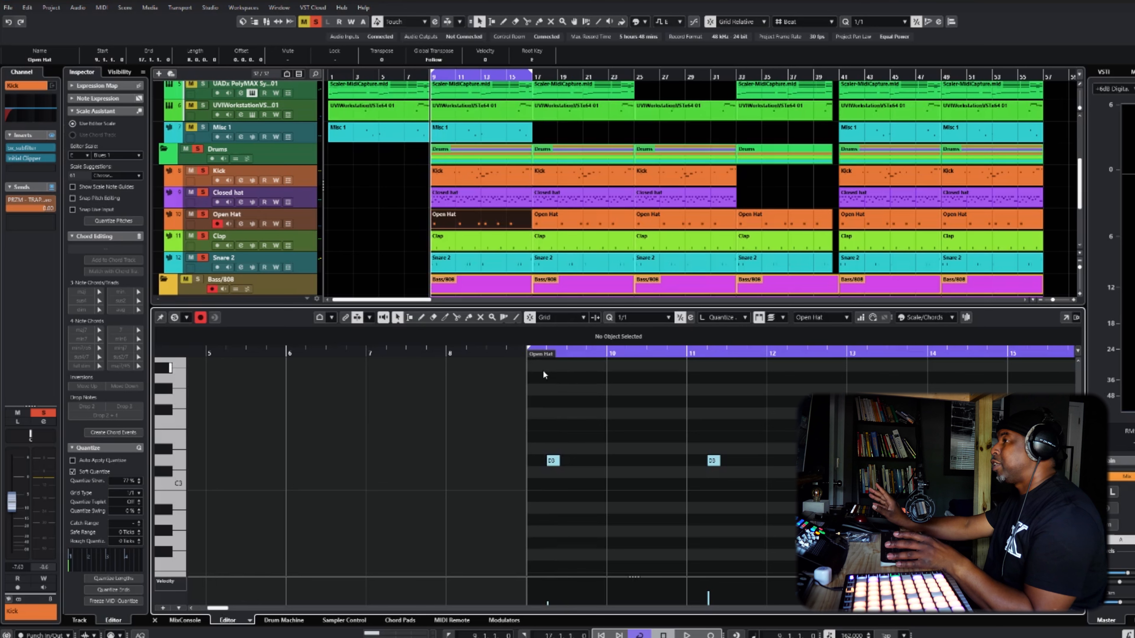
# Play the soloed drums from bar 9 with the Open Hat track selected, then stop playback.
pyautogui.press('space')
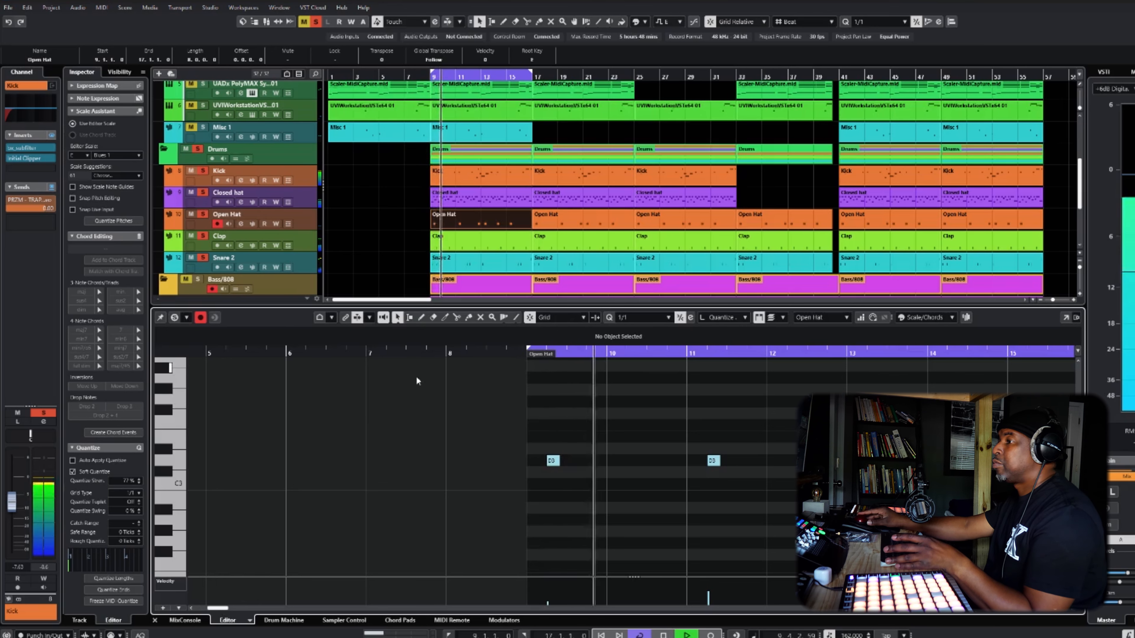
pyautogui.click(296, 223)
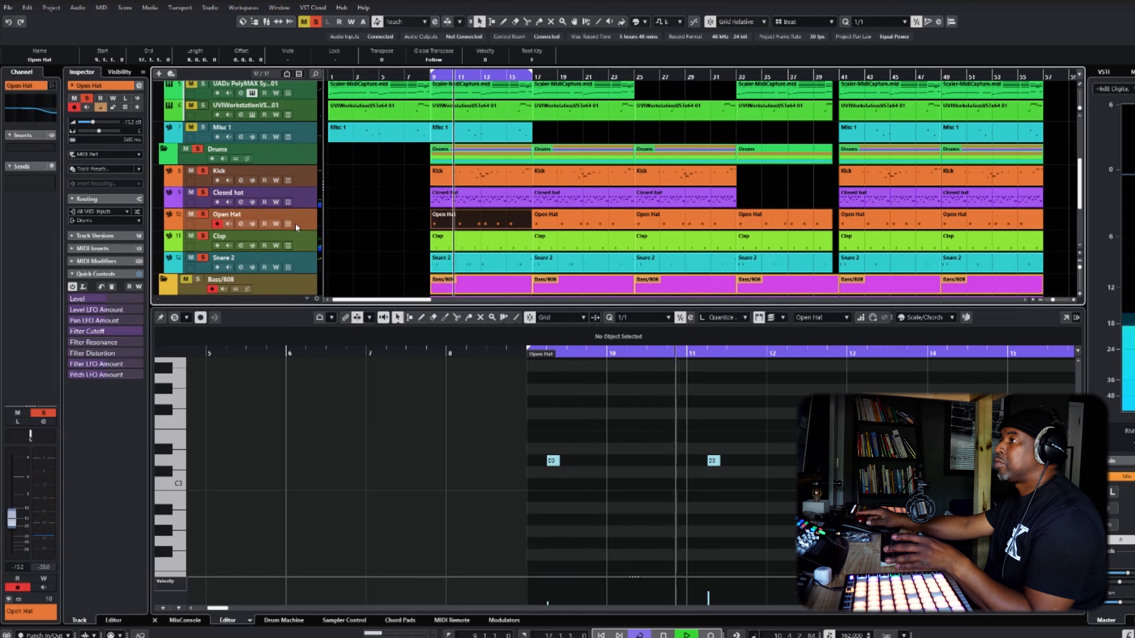
pyautogui.click(551, 598)
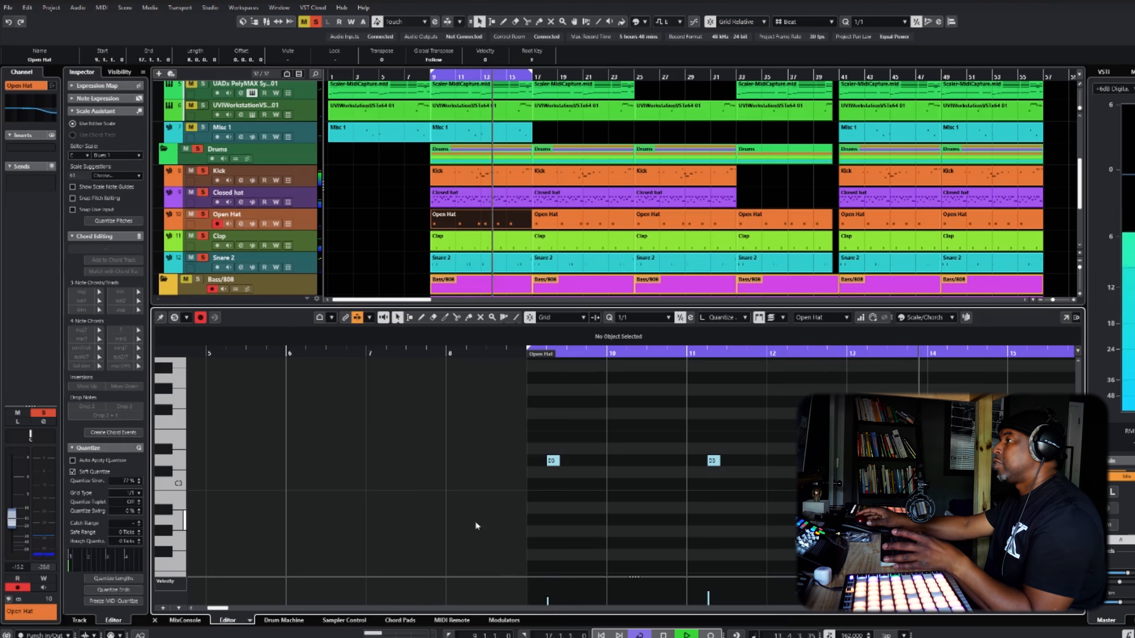
pyautogui.press('space')
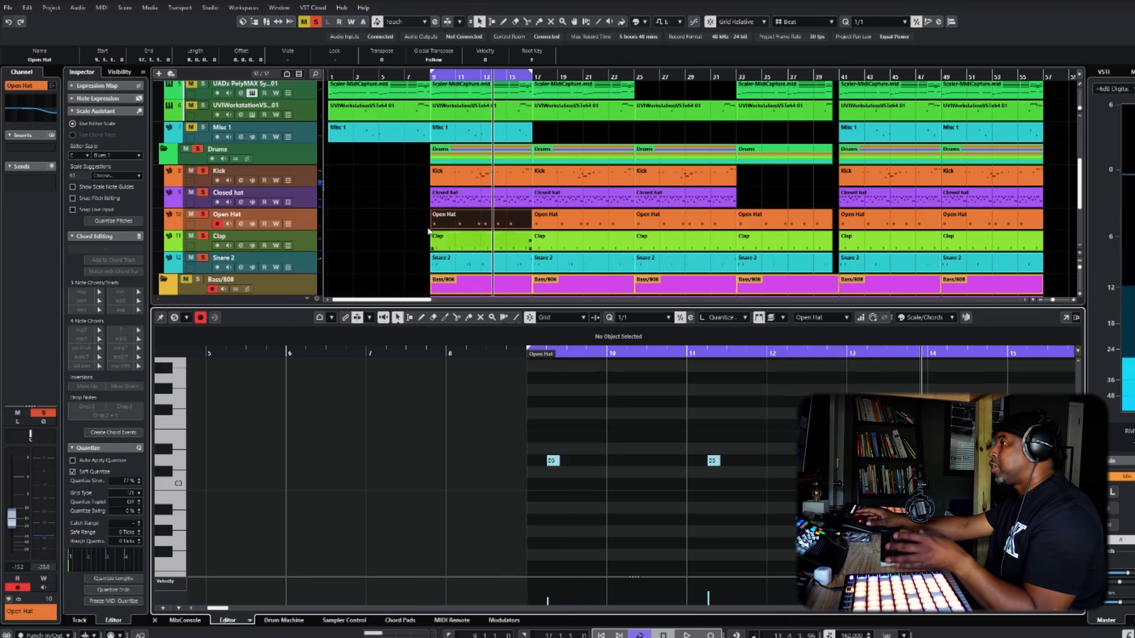
# Show the first Clap part in the note editor and lower the high end in the Clap channel's equalizer.
pyautogui.click(305, 245)
pyautogui.click(475, 245)
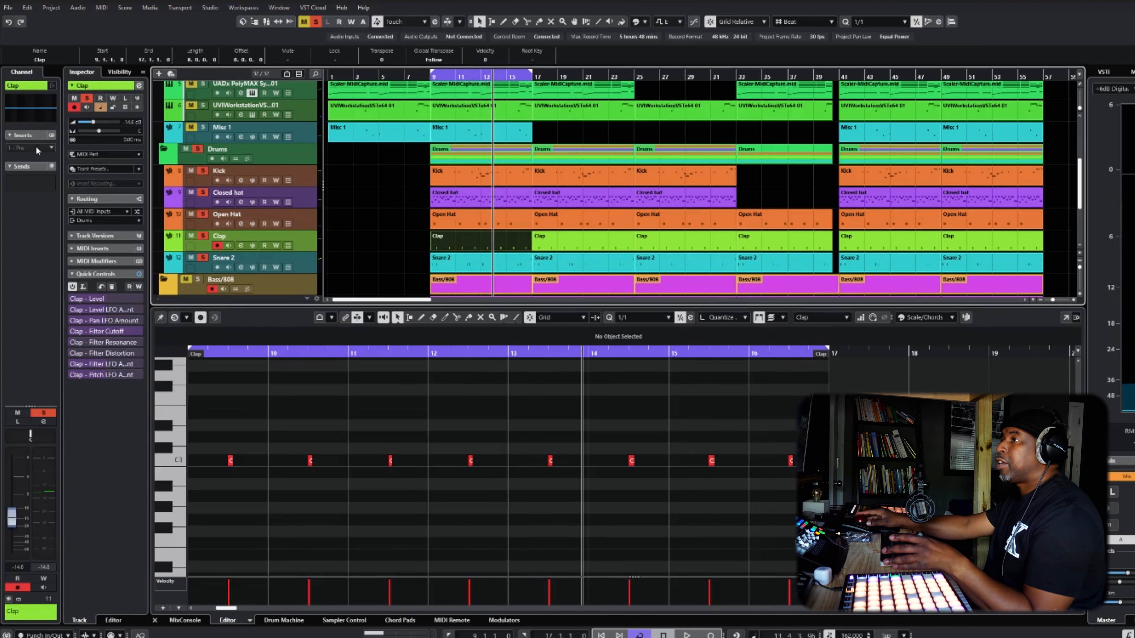
pyautogui.click(34, 109)
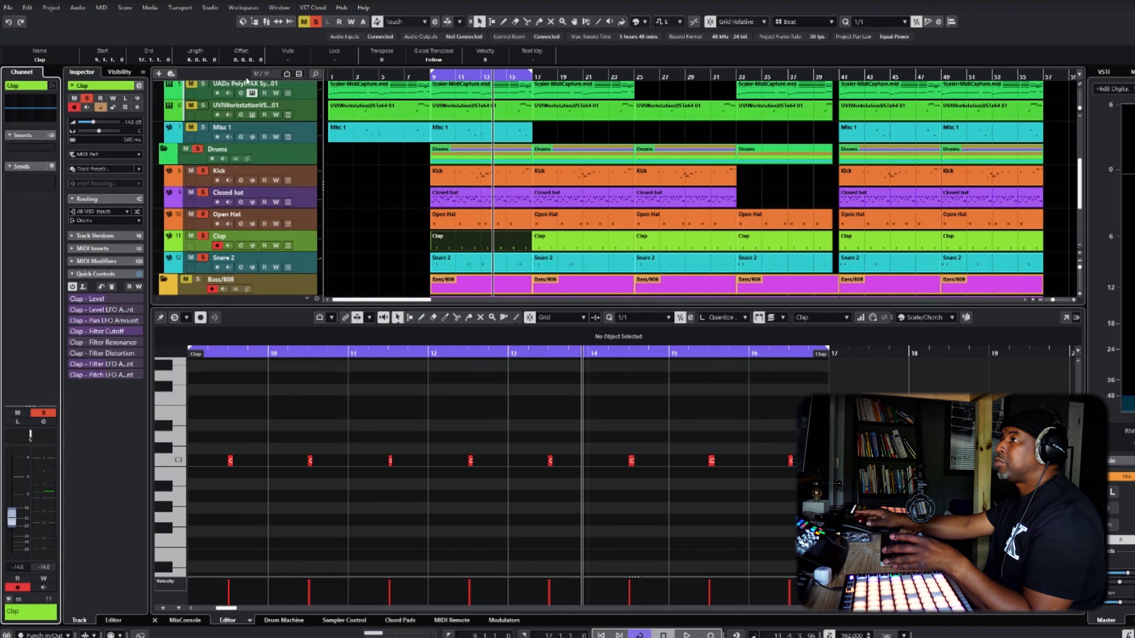
pyautogui.click(38, 119)
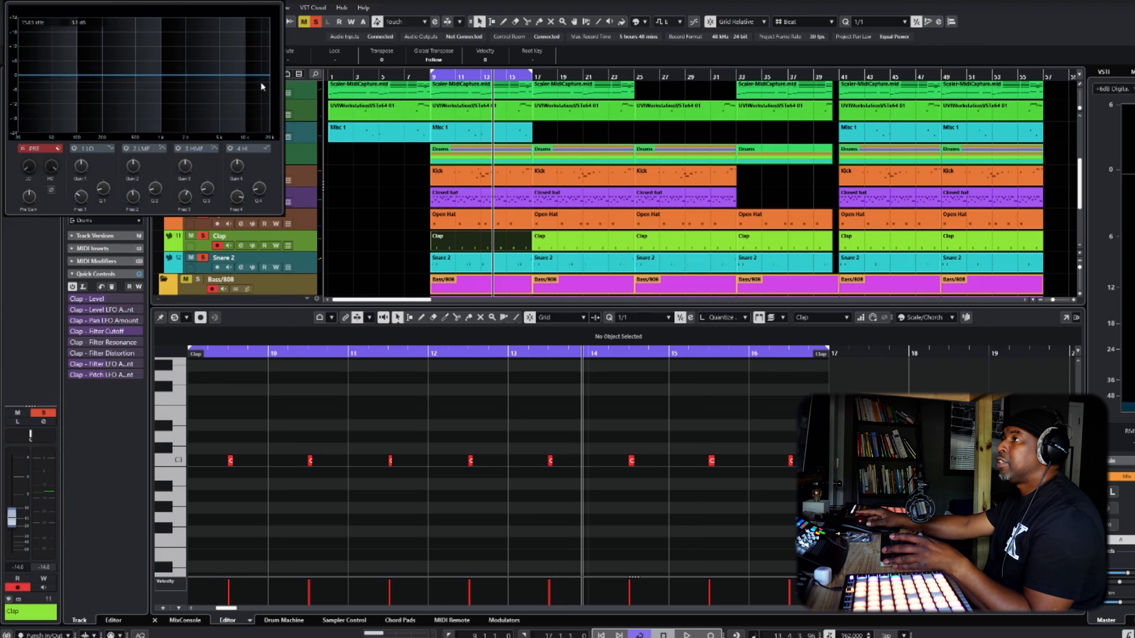
pyautogui.moveTo(259, 84); pyautogui.dragTo(250, 94)
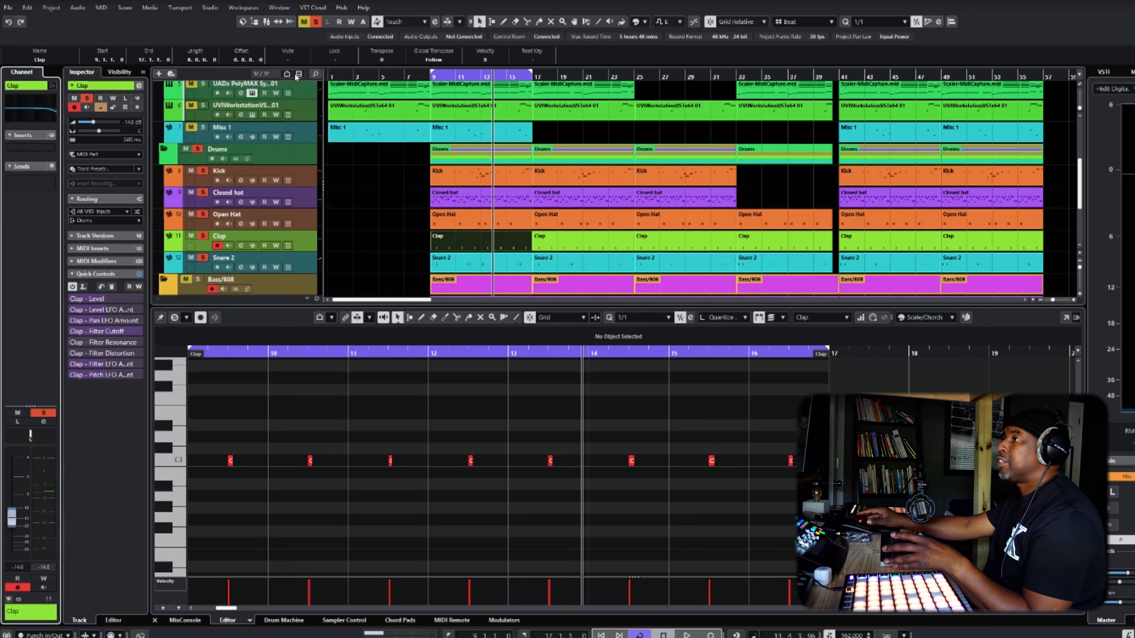
# Play the soloed drums from bar 9 with the Clap part shown in the note editor.
pyautogui.click(428, 79)
pyautogui.press('space')
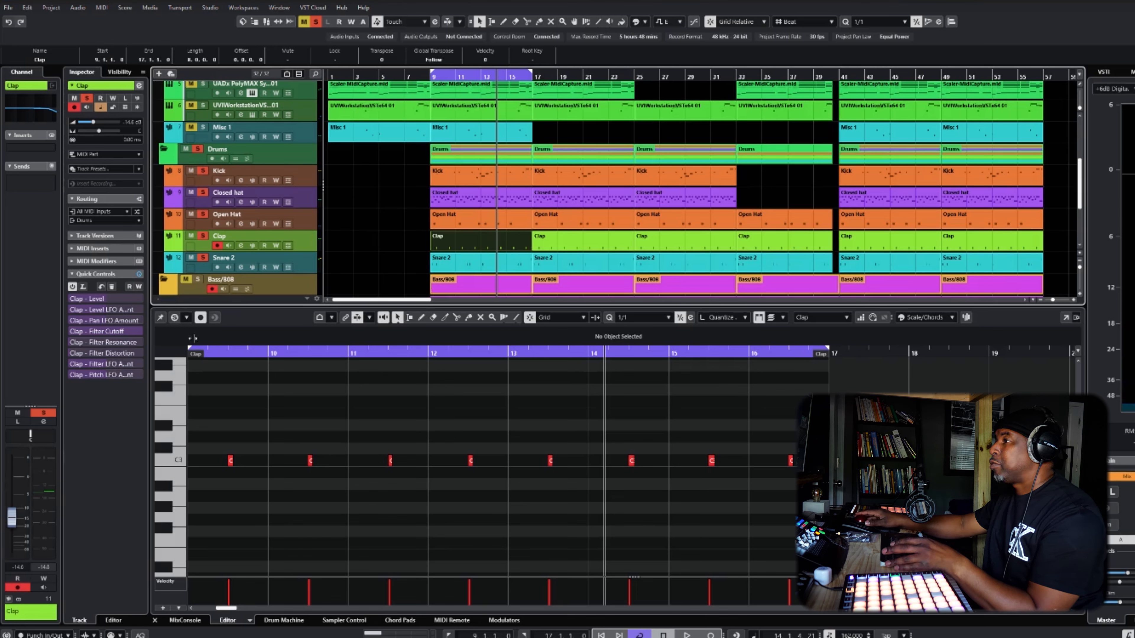
# Show the first Snare 2 part in the note editor and play the soloed drums from bar 9, stopping around bar 14.
pyautogui.click(307, 262)
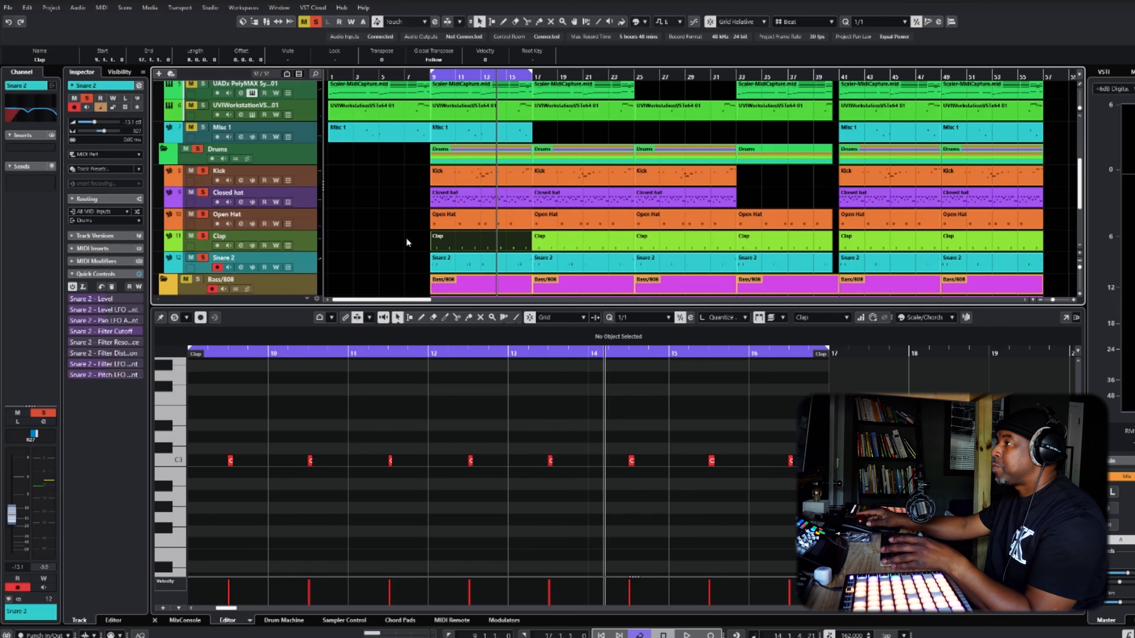
pyautogui.click(429, 264)
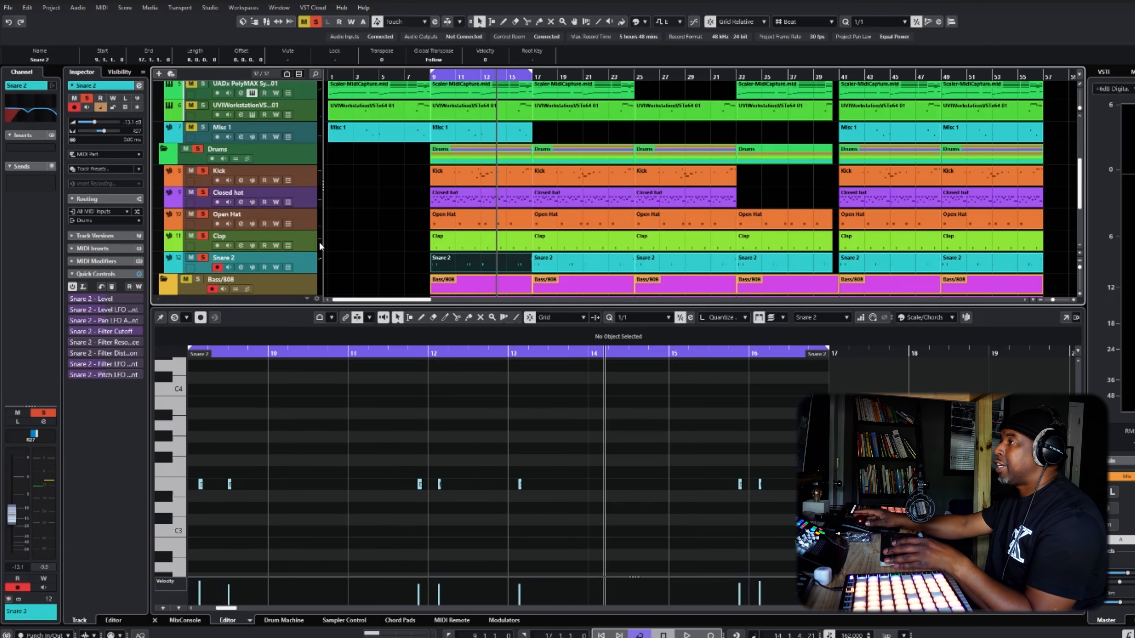
pyautogui.click(443, 70)
pyautogui.press('space')
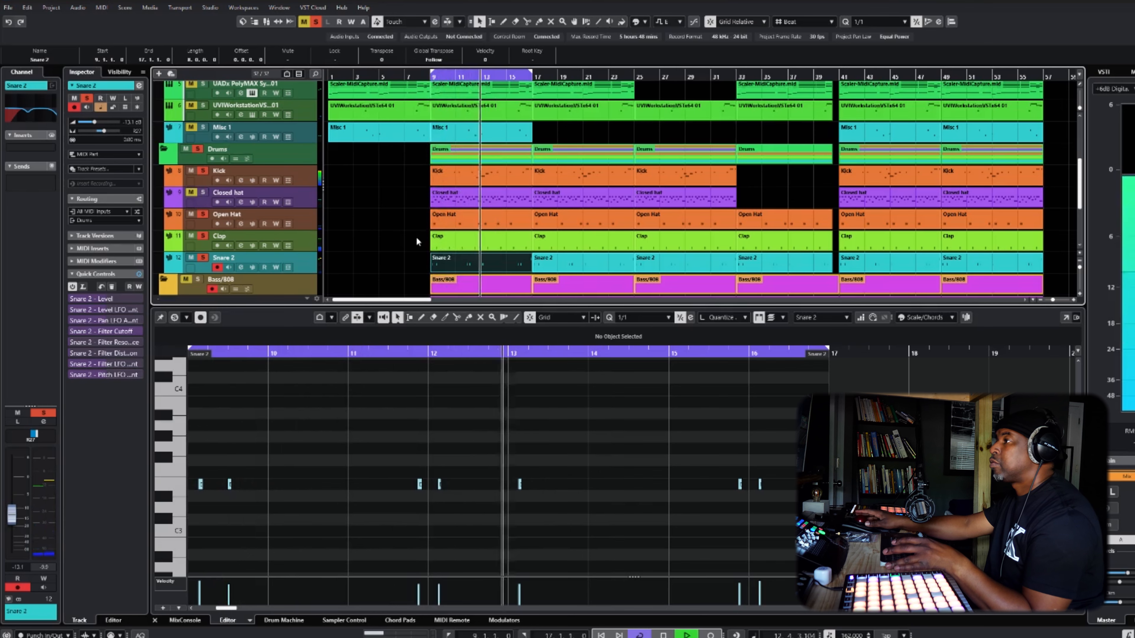
pyautogui.scroll(-2, 411, 227)
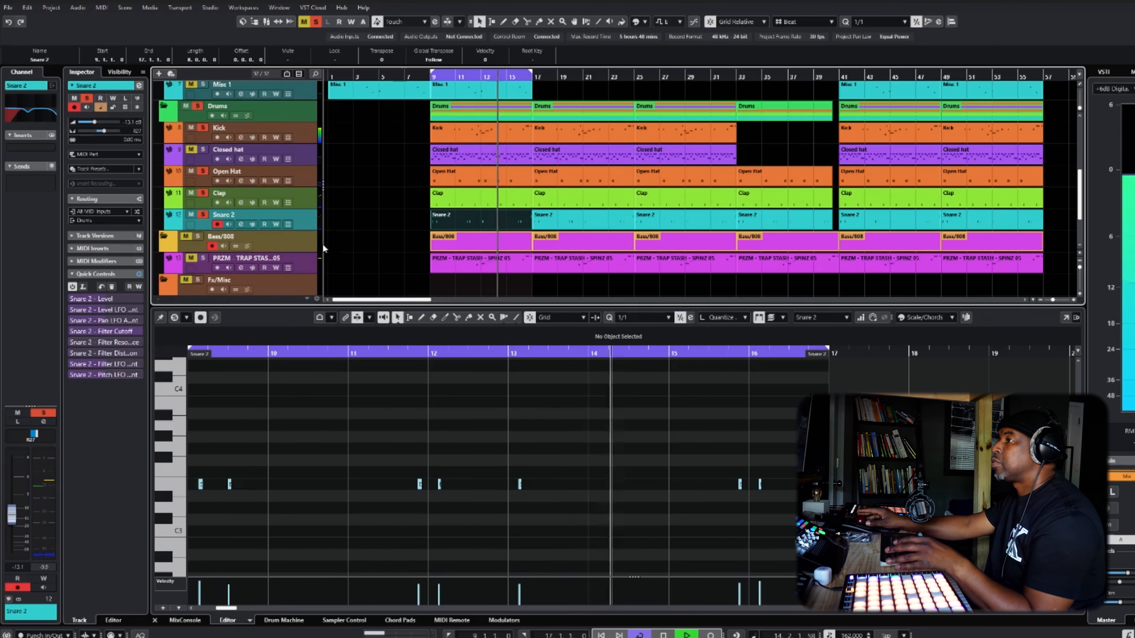
pyautogui.press('space')
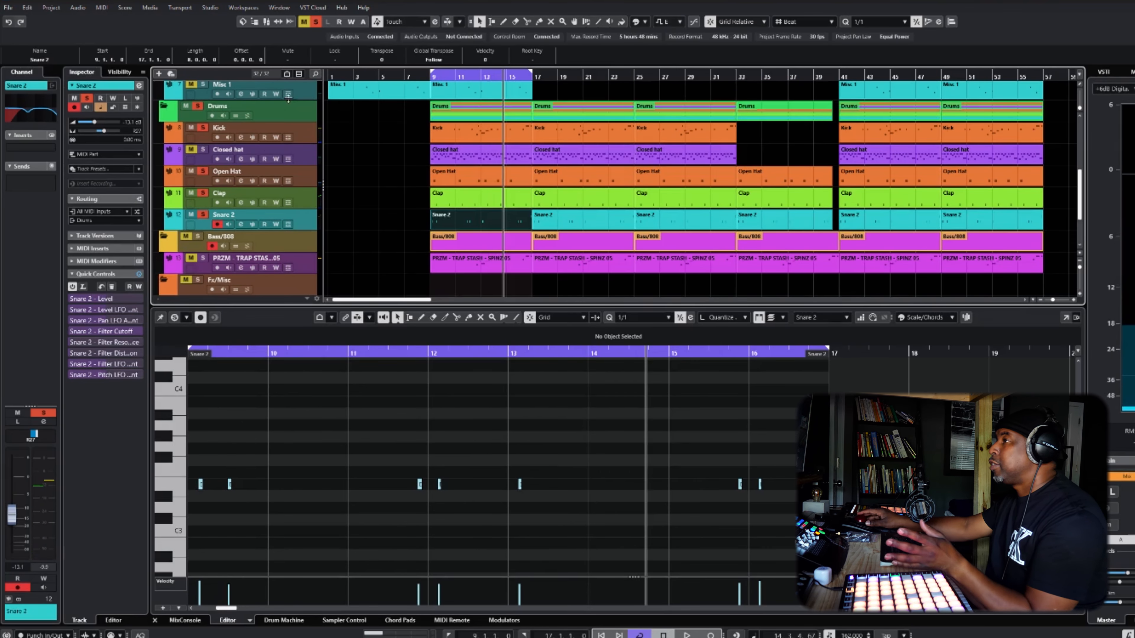
# Clear all solos and show the first PRZM - TRAP STASH - SPINZ 05 part in the note editor, with the playhead at bar 9.
pyautogui.click(318, 22)
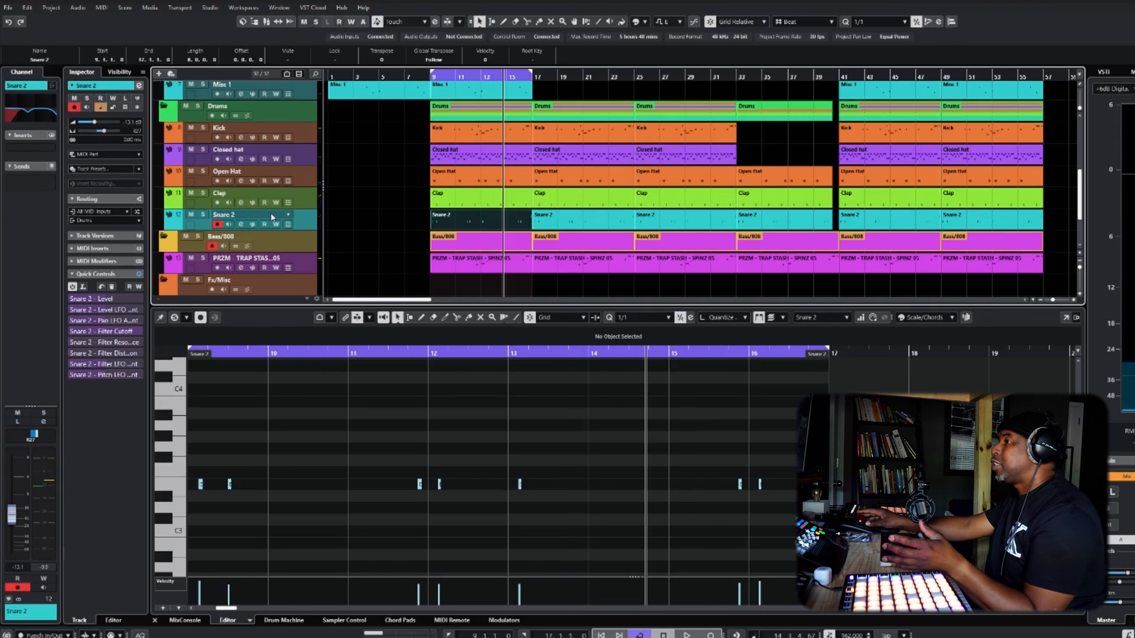
pyautogui.click(460, 270)
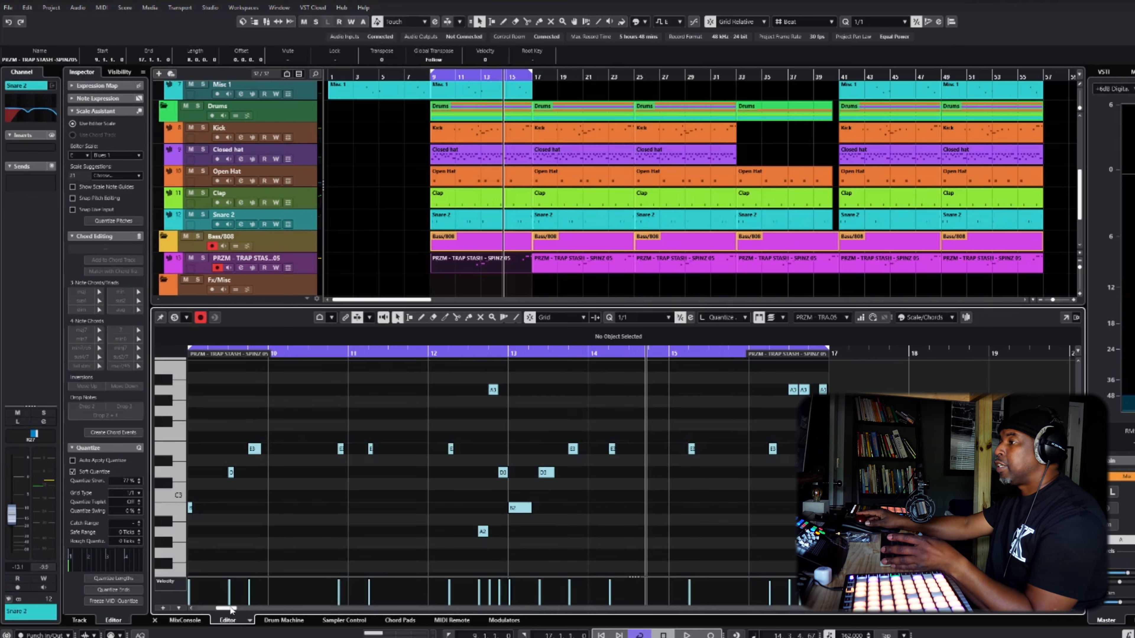
pyautogui.moveTo(231, 610)
pyautogui.mouseDown()
pyautogui.moveTo(187, 614)
pyautogui.moveTo(216, 617)
pyautogui.mouseUp()
pyautogui.press('space')
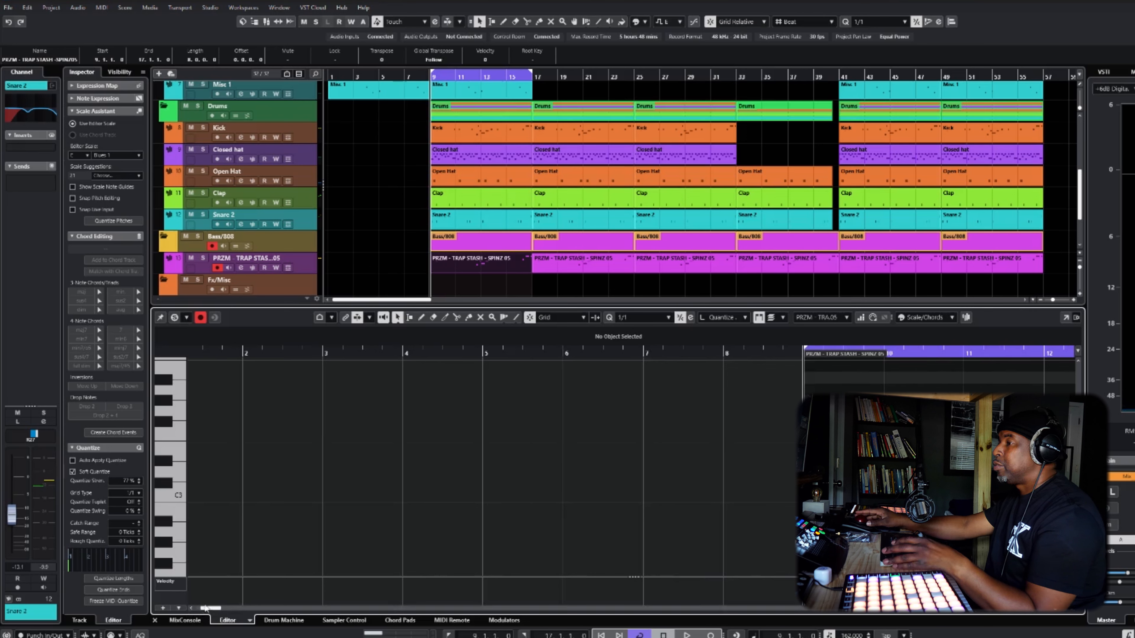
# Solo the PRZM - TRAP STASH bass track and play it from bar 9 with its notes in view.
pyautogui.click(203, 259)
pyautogui.press('space')
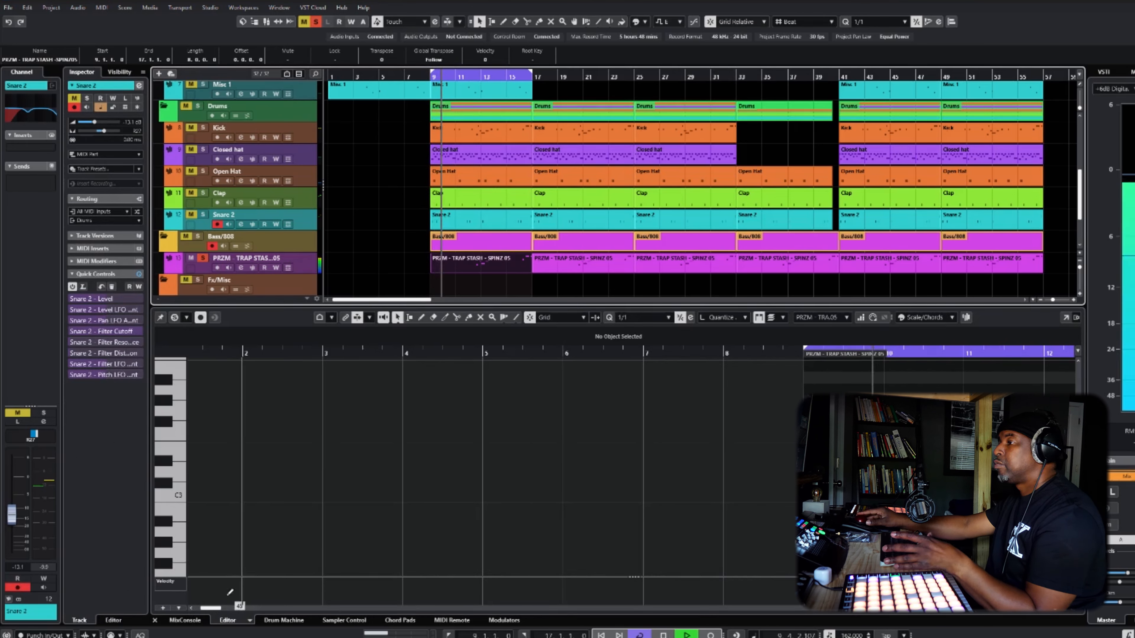
pyautogui.moveTo(209, 609); pyautogui.dragTo(224, 610)
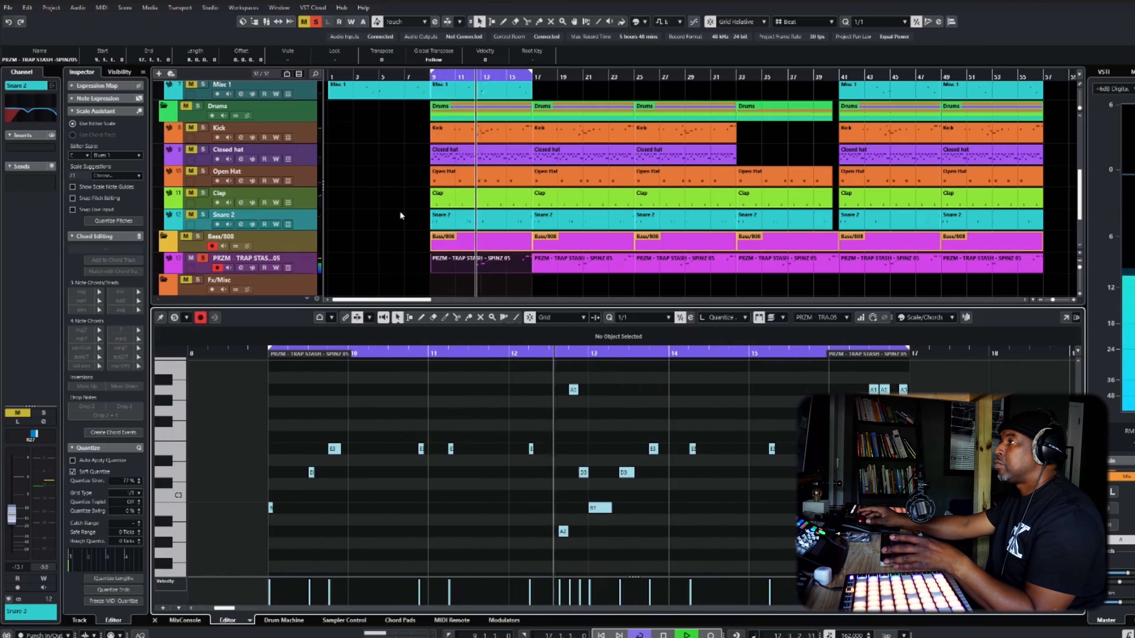
# Collapse the Drums and Music/Melody folders and open the channel settings of the PRZM - TRAP STASH bass track.
pyautogui.scroll(4, 400, 211)
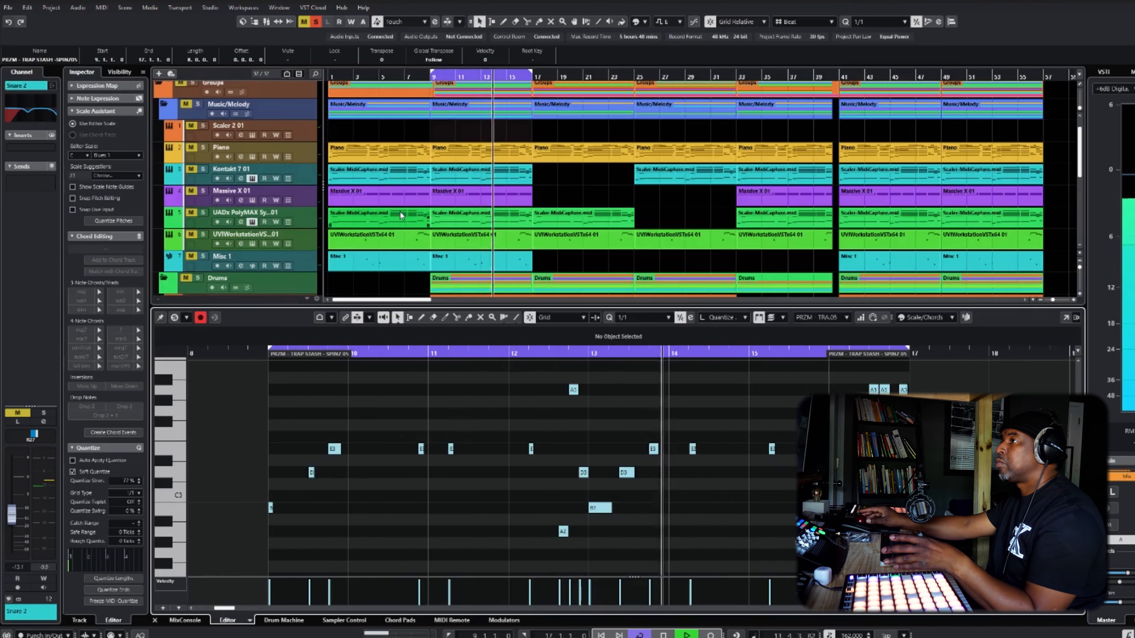
pyautogui.click(166, 284)
pyautogui.click(164, 115)
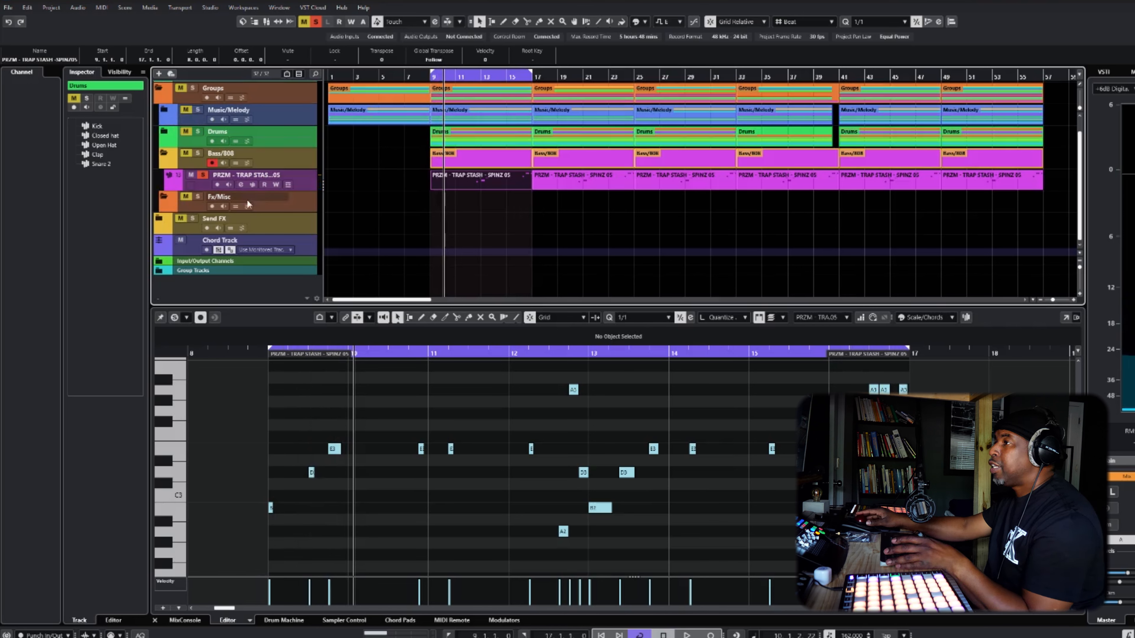
pyautogui.click(282, 206)
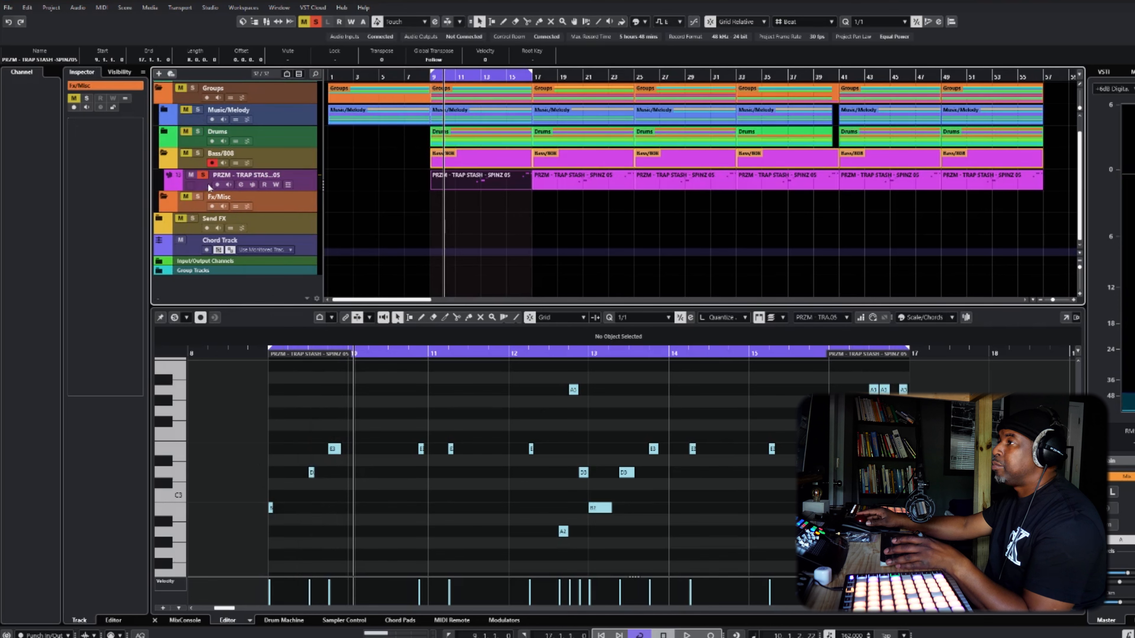
pyautogui.click(244, 185)
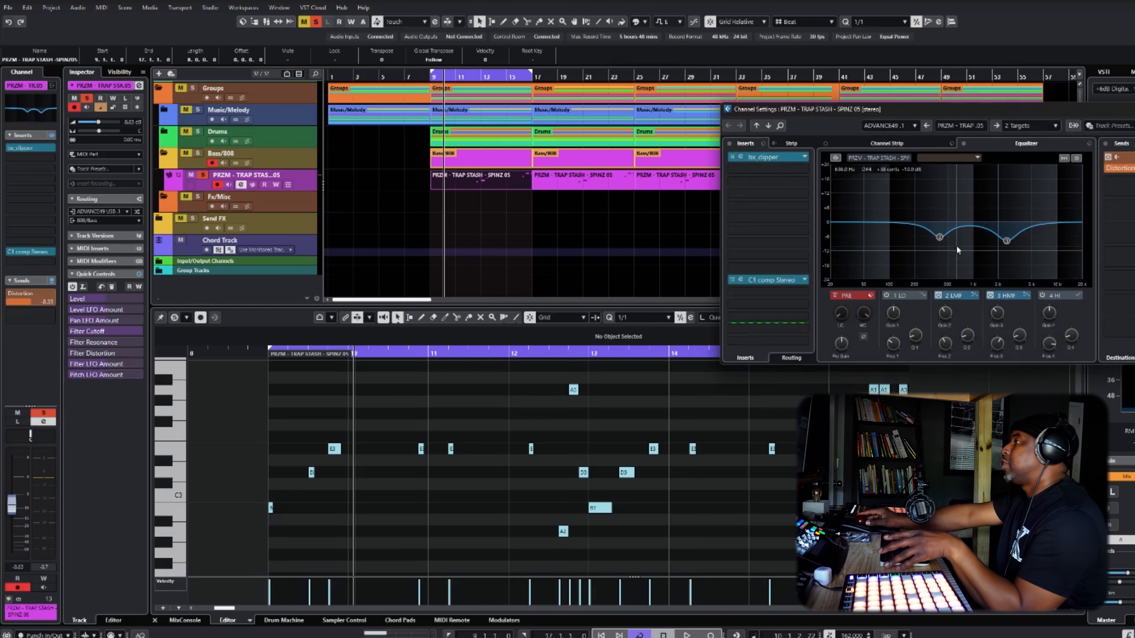
# Compare the soloed bass with its equalizer bypassed and active during playback from bar 9.
pyautogui.click(964, 144)
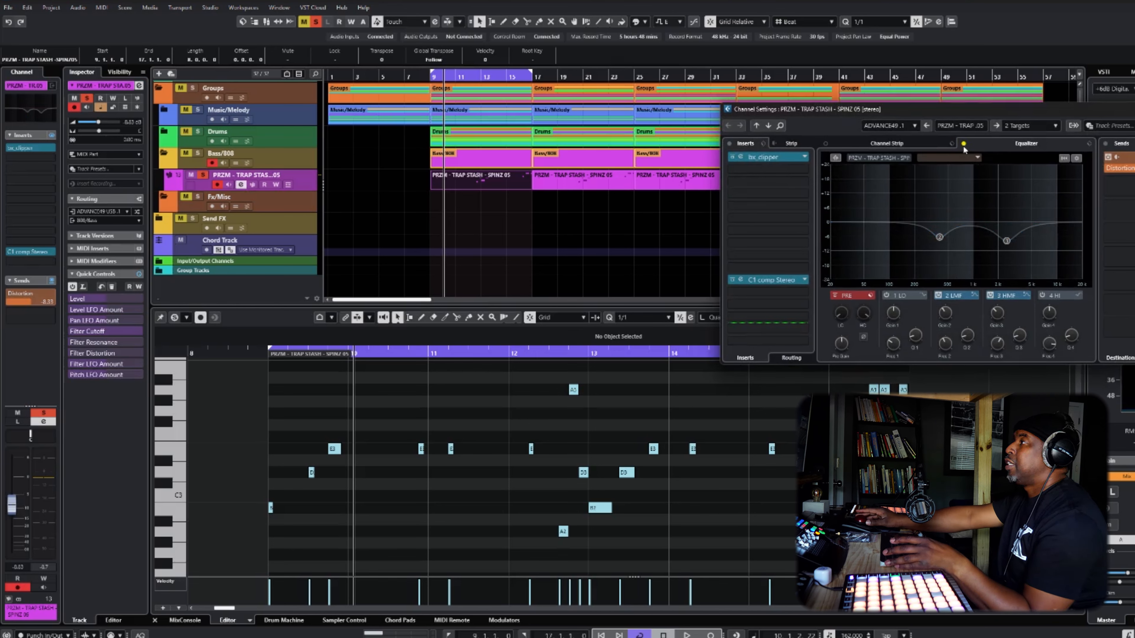
pyautogui.press('space')
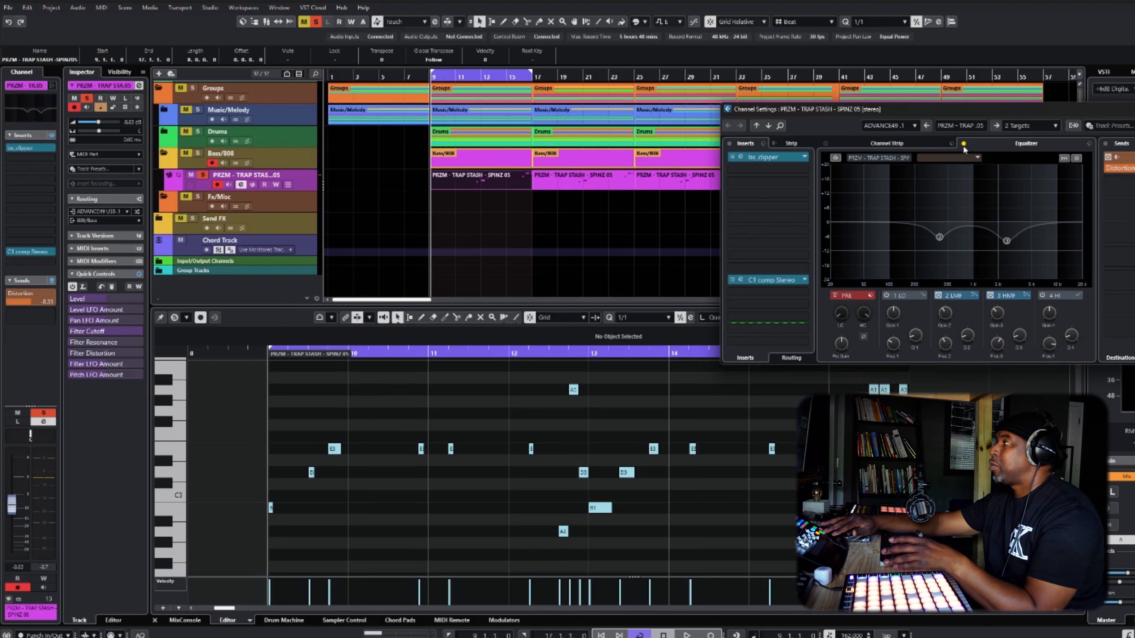
pyautogui.press('space')
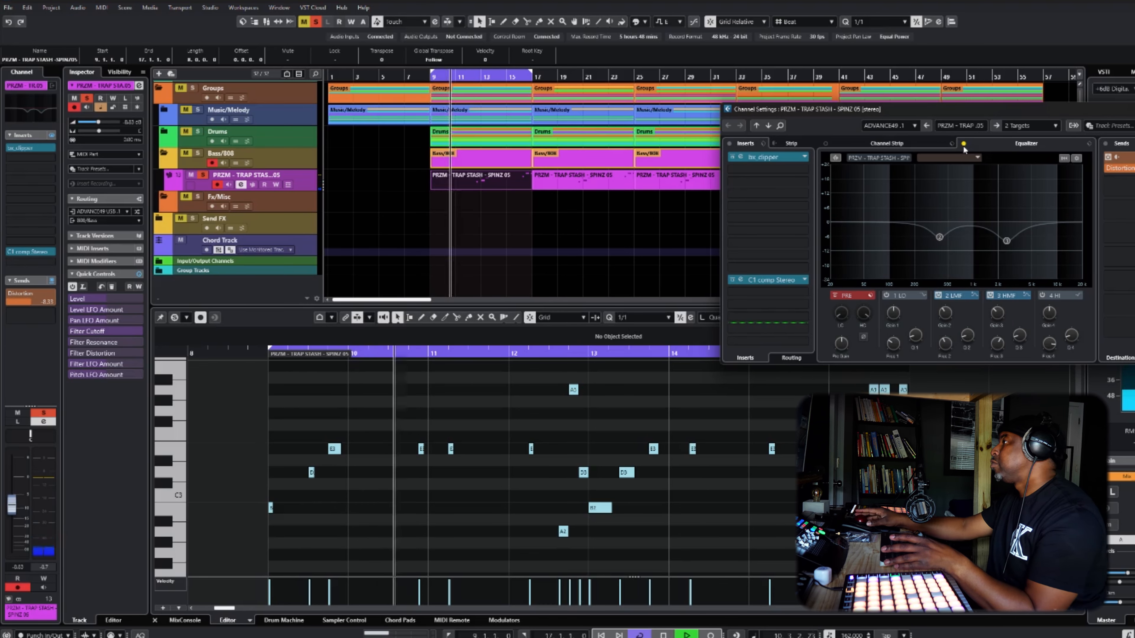
pyautogui.click(964, 143)
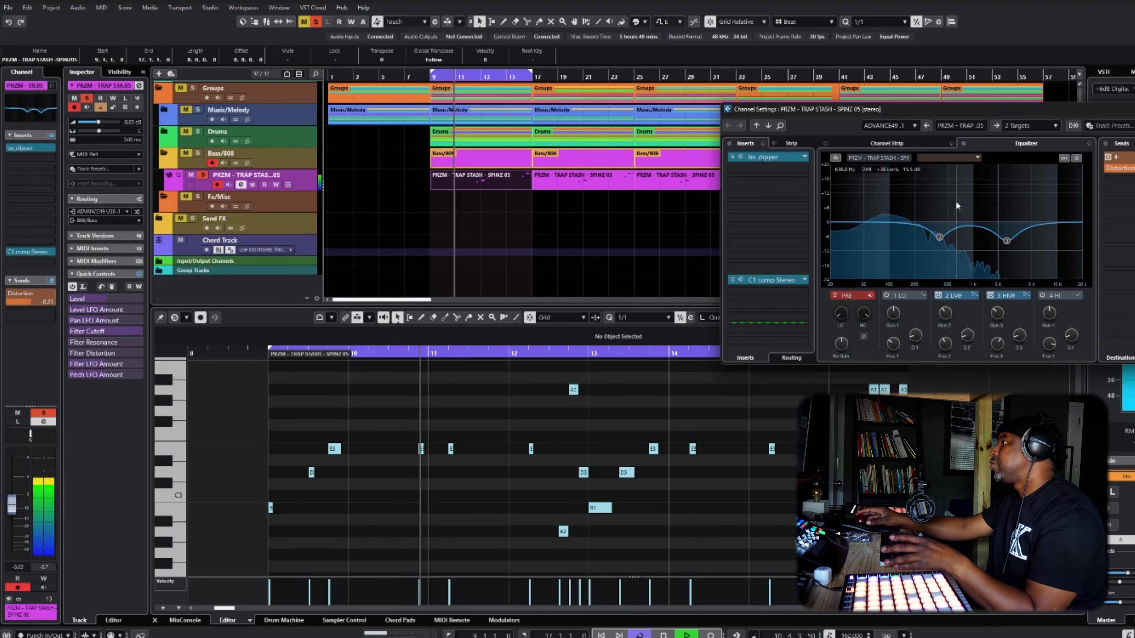
# Switch equalizer bands 2 and 3 of the bass channel off to hear the difference, and switch both back on.
pyautogui.click(938, 296)
pyautogui.click(991, 295)
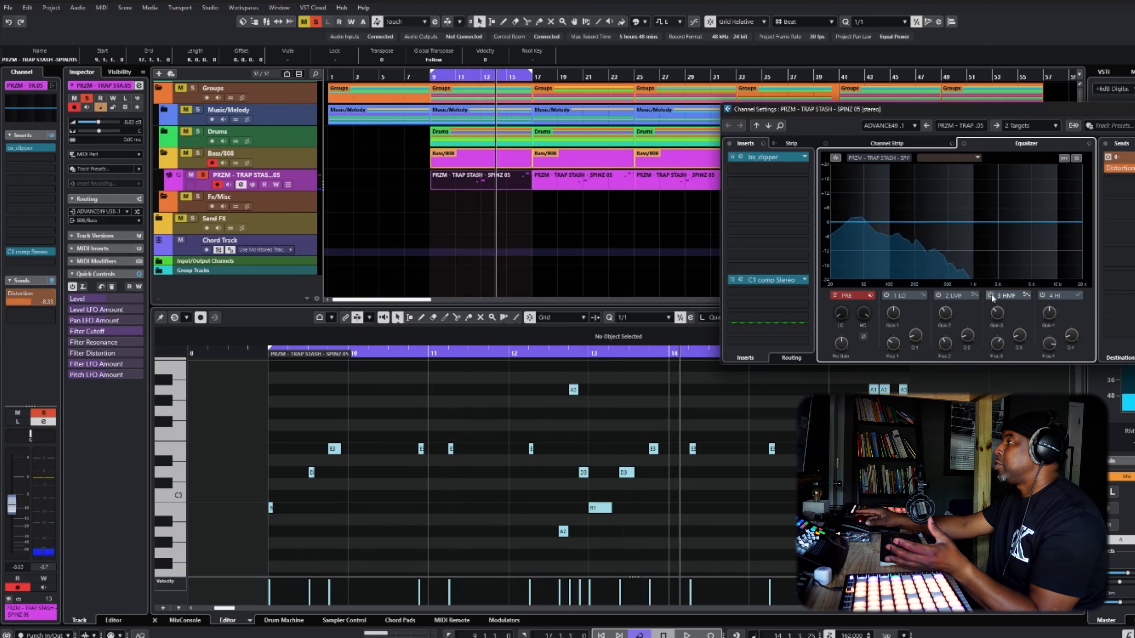
pyautogui.click(991, 296)
pyautogui.click(938, 296)
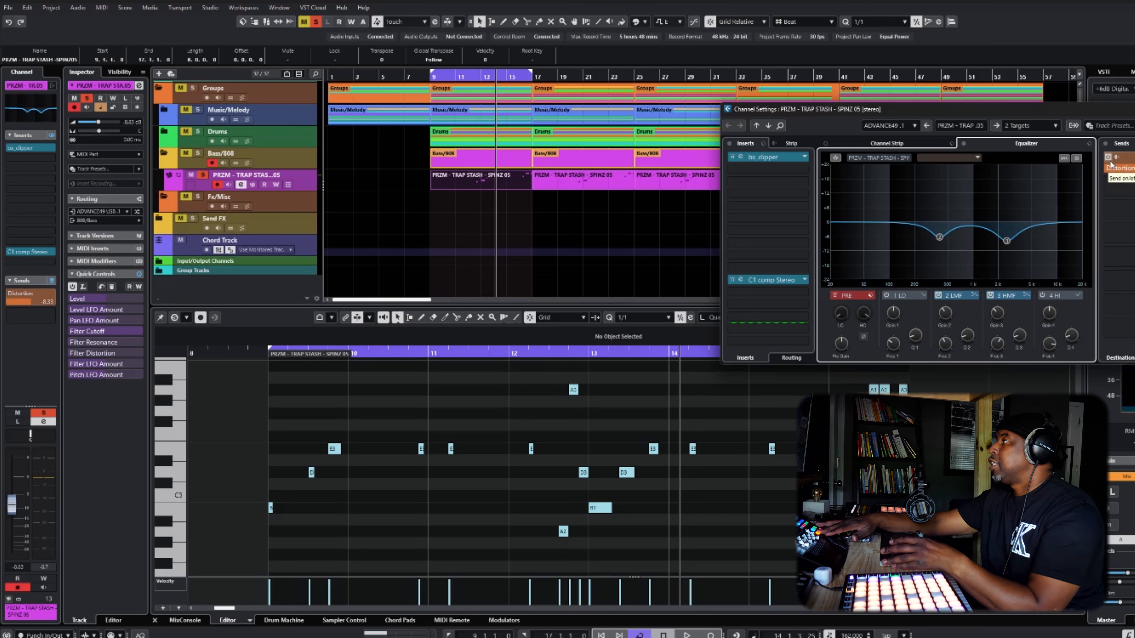
# Play the soloed bass from bar 9 and compare it with the Distortion send off and on, then stop playback.
pyautogui.press('space')
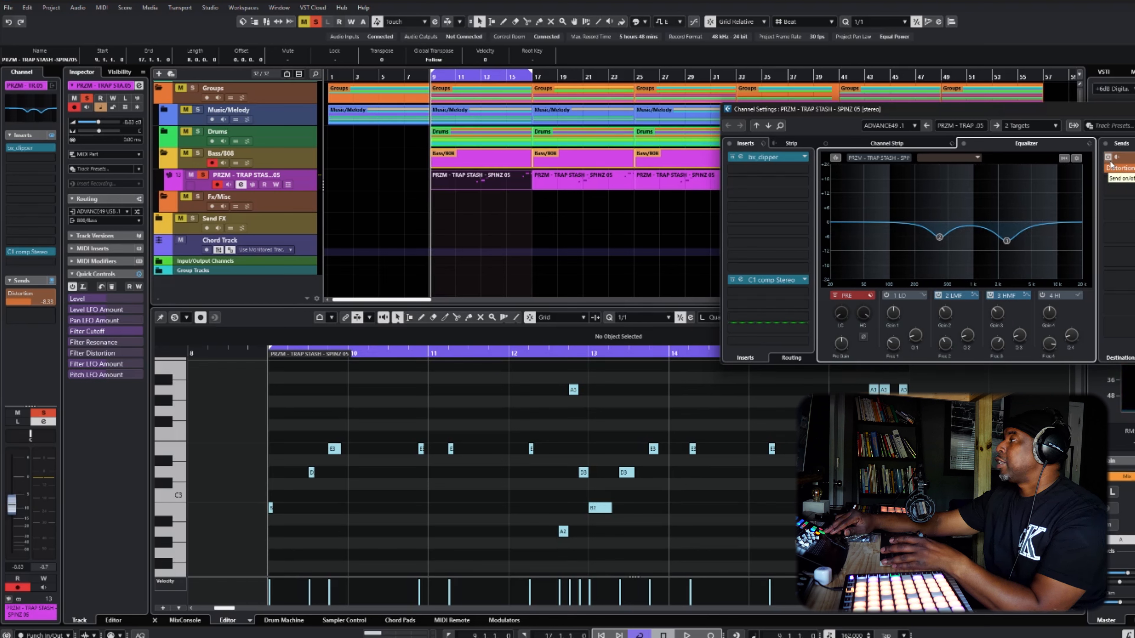
pyautogui.press('space')
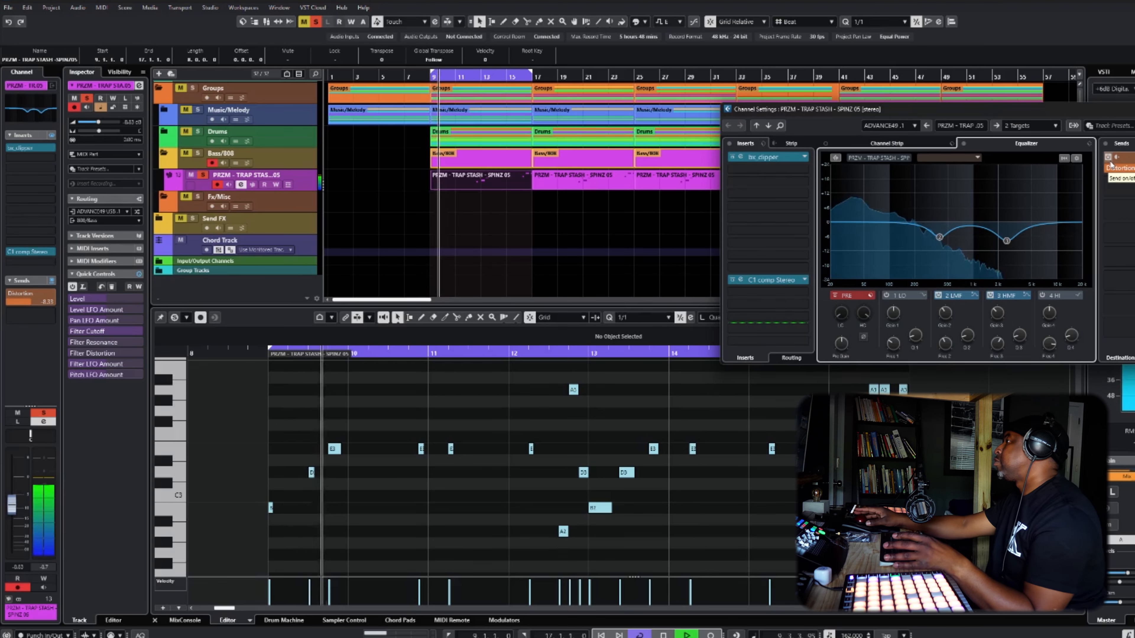
pyautogui.click(1111, 165)
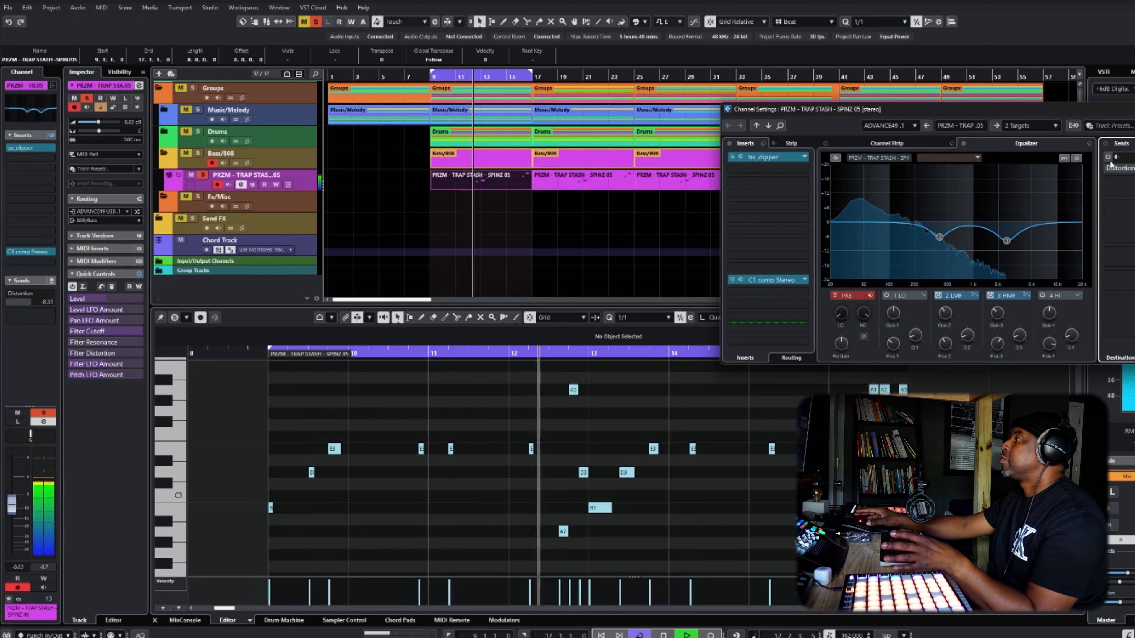
pyautogui.click(1112, 164)
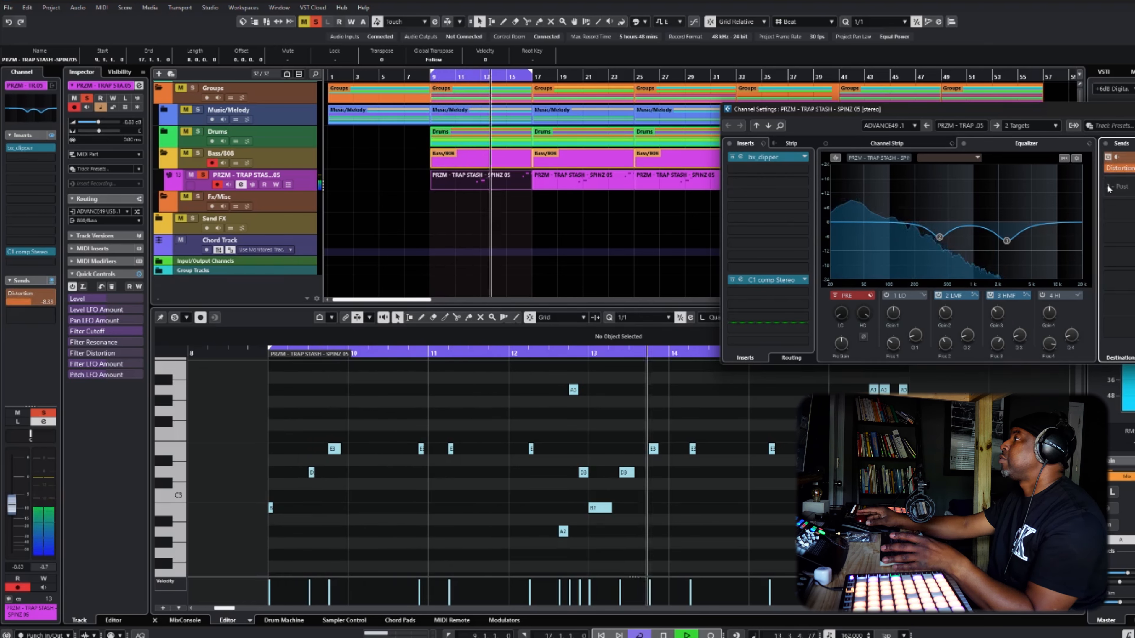
pyautogui.press('space')
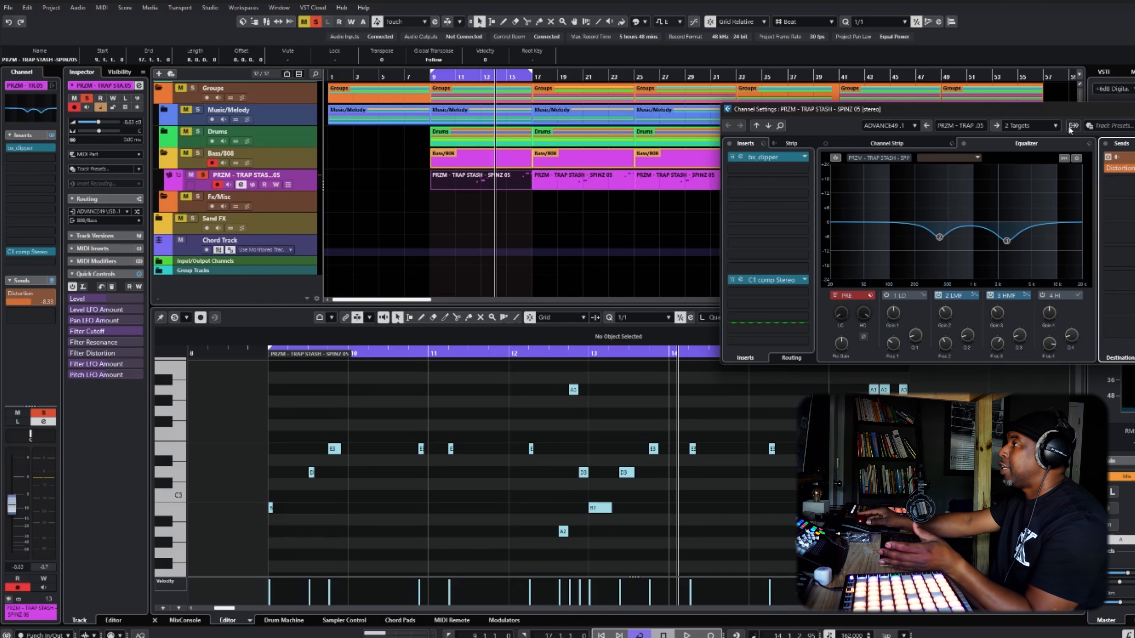
# Compare the bass with the bx_clipper insert bypassed and active during playback, then close the plug-in and return the playhead to the project start.
pyautogui.click(742, 157)
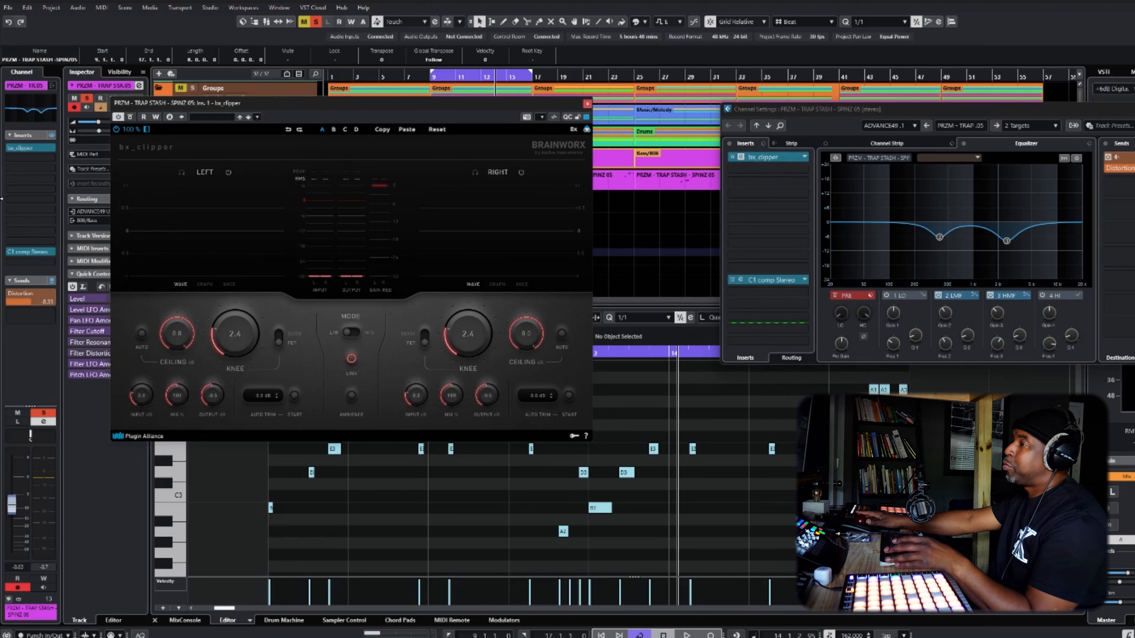
pyautogui.press('space')
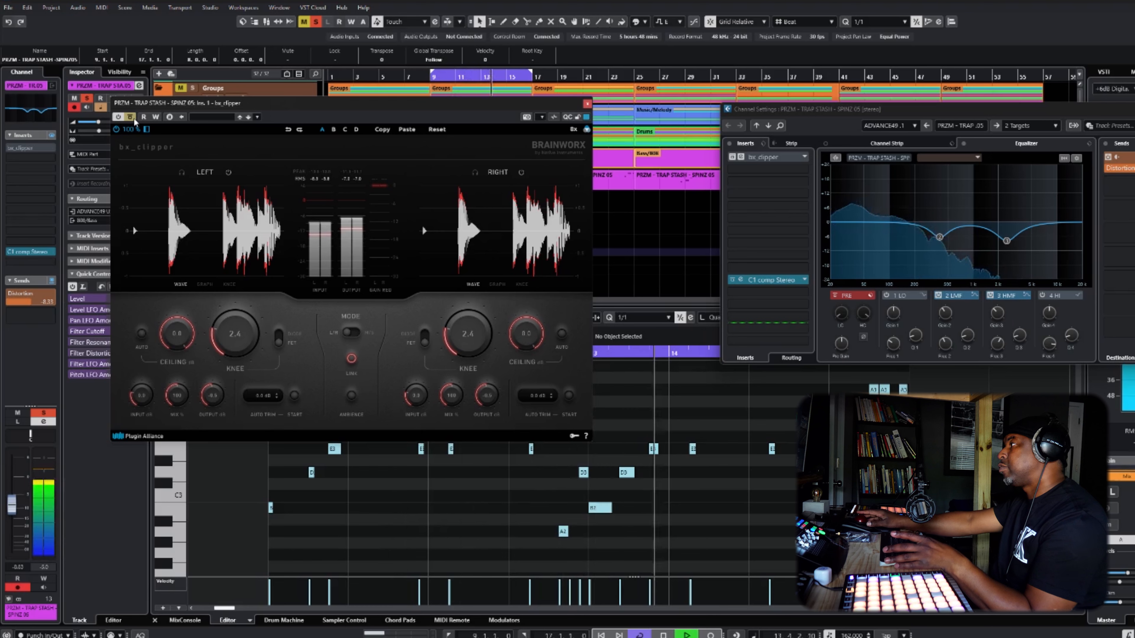
pyautogui.click(130, 117)
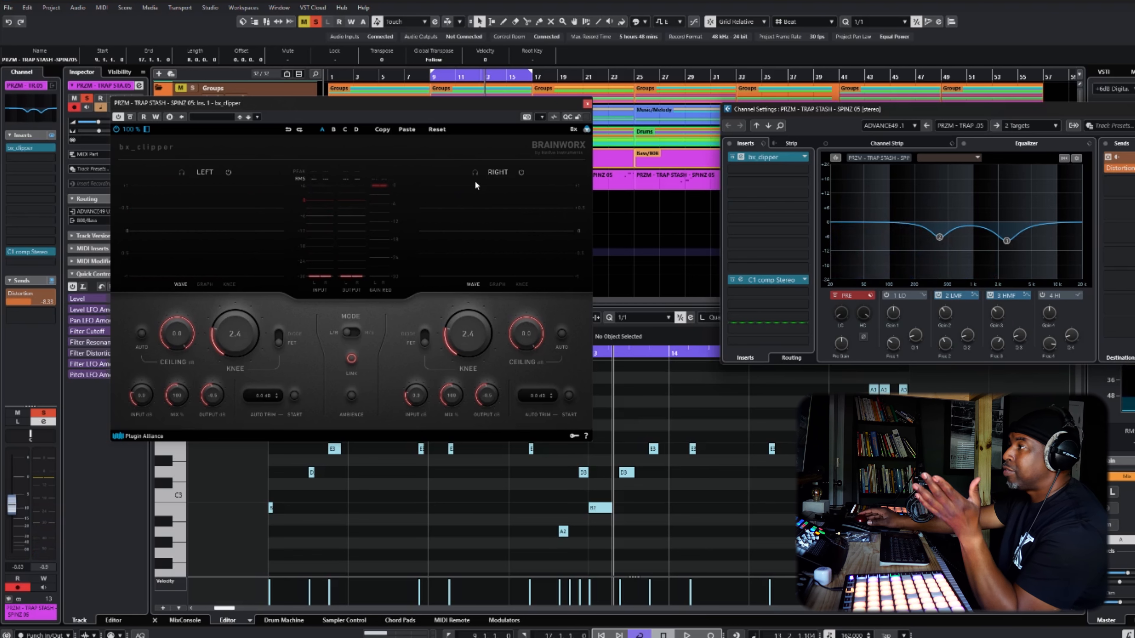
pyautogui.click(586, 104)
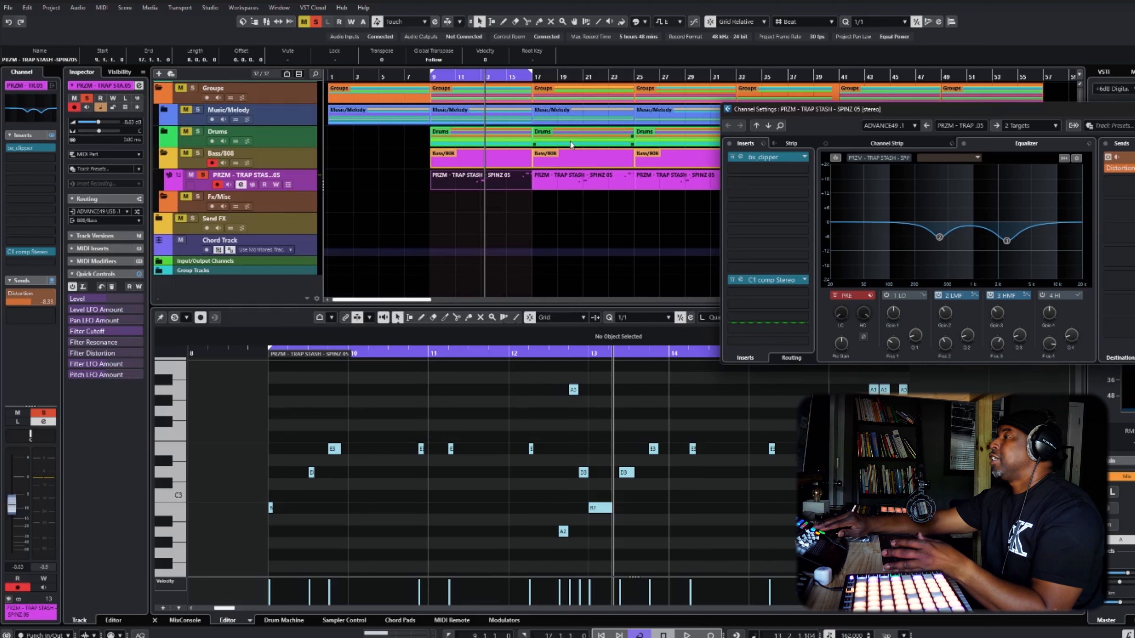
pyautogui.press('.')
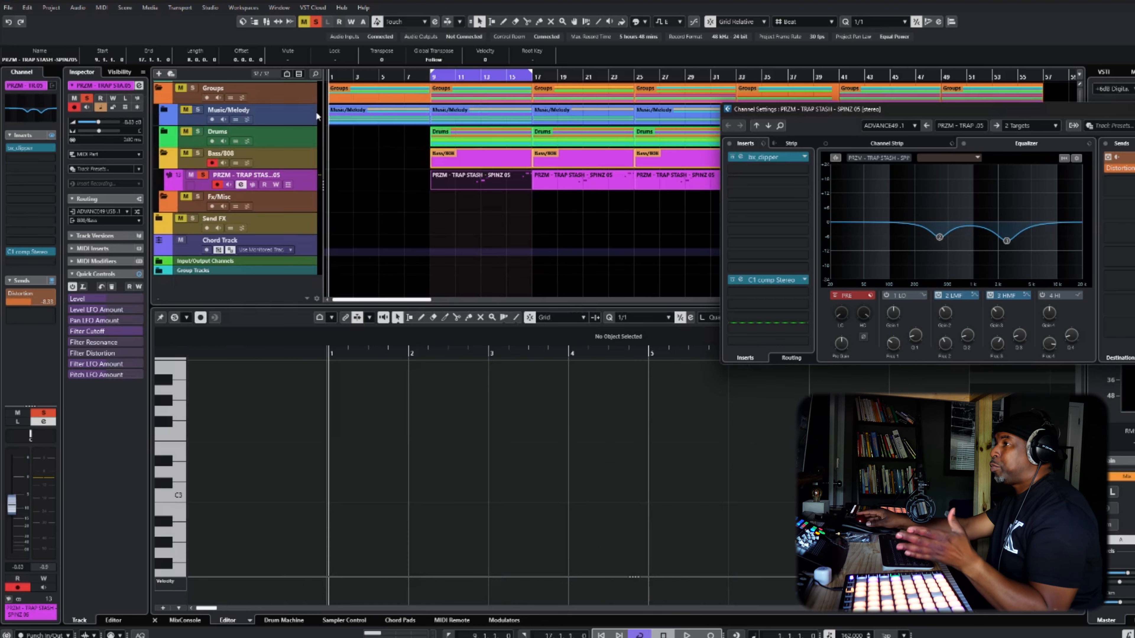
# Turn off solo on the PRZM - TRAP STASH bass track and deselect its event in the arrangement.
pyautogui.click(204, 176)
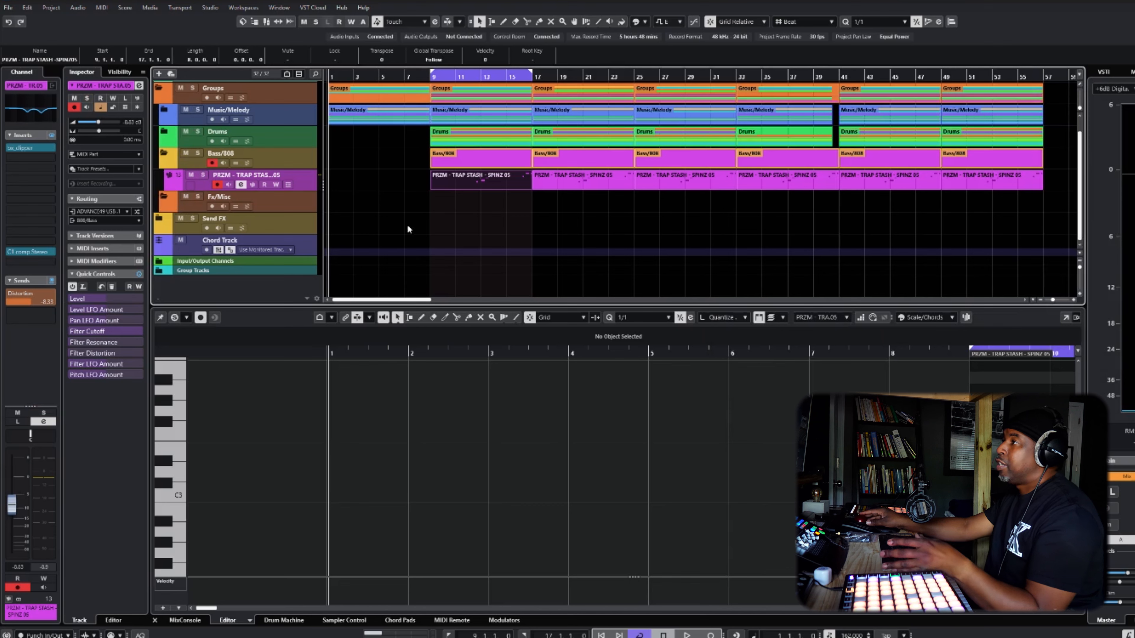
pyautogui.click(512, 229)
pyautogui.scroll(1, 511, 227)
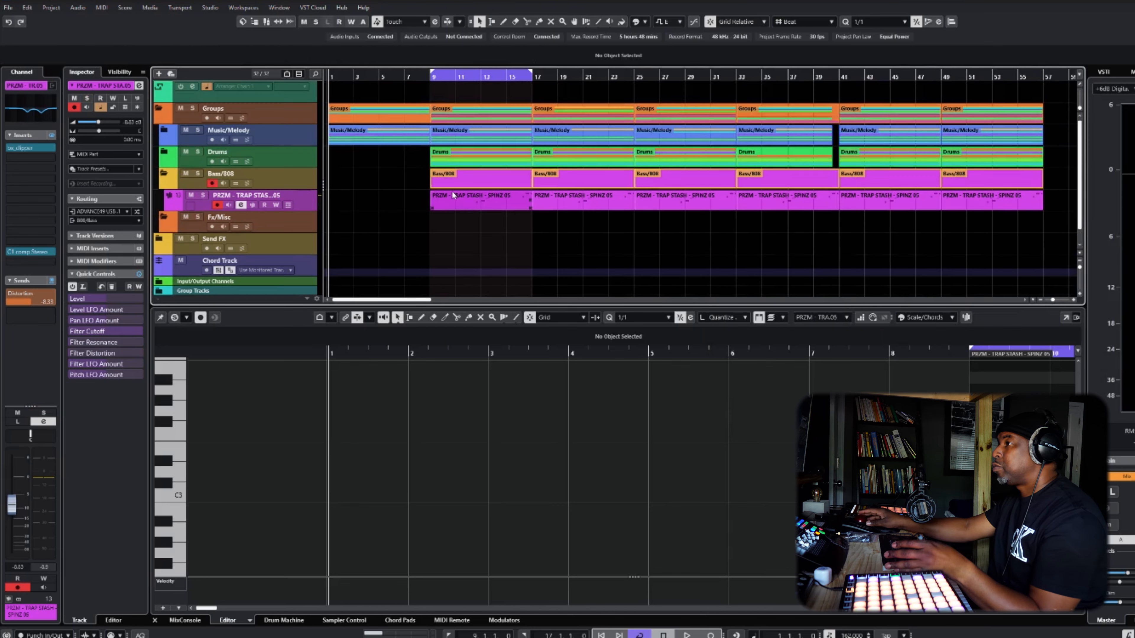
# Expand the Music/Melody and Drums folder tracks to show all of their individual tracks.
pyautogui.click(164, 131)
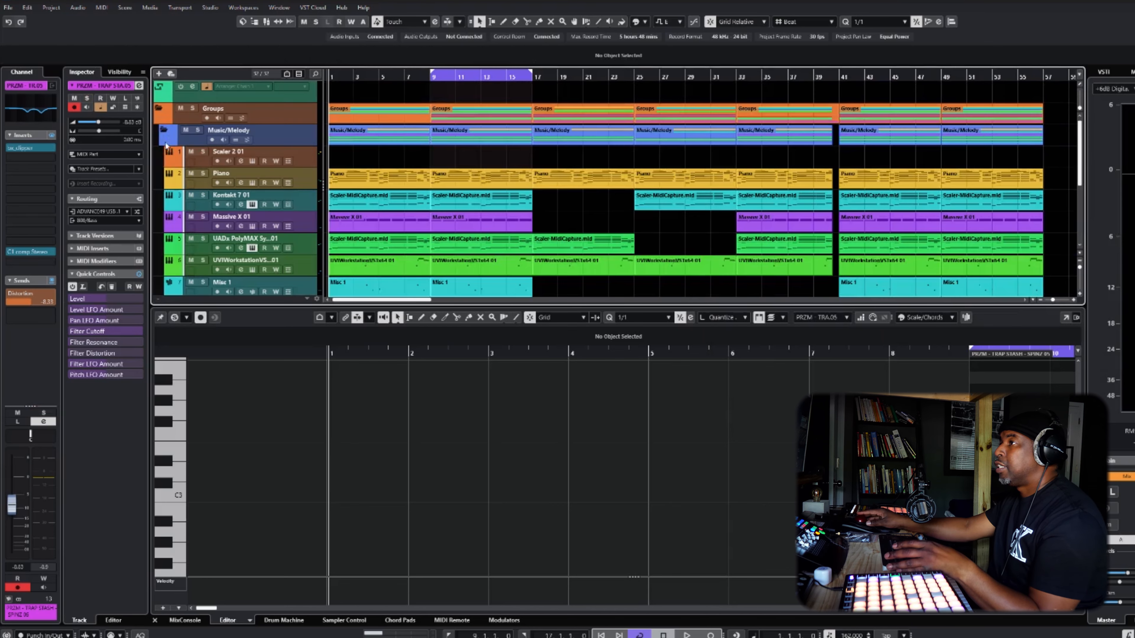
pyautogui.scroll(-4, 169, 185)
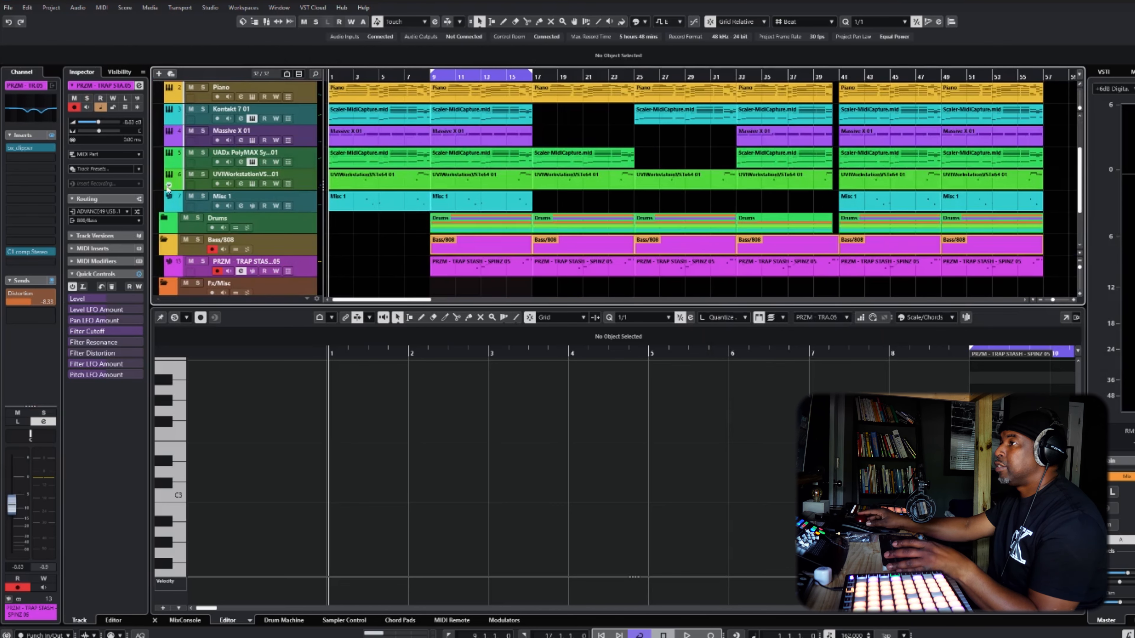
pyautogui.click(164, 218)
pyautogui.scroll(-4, 171, 242)
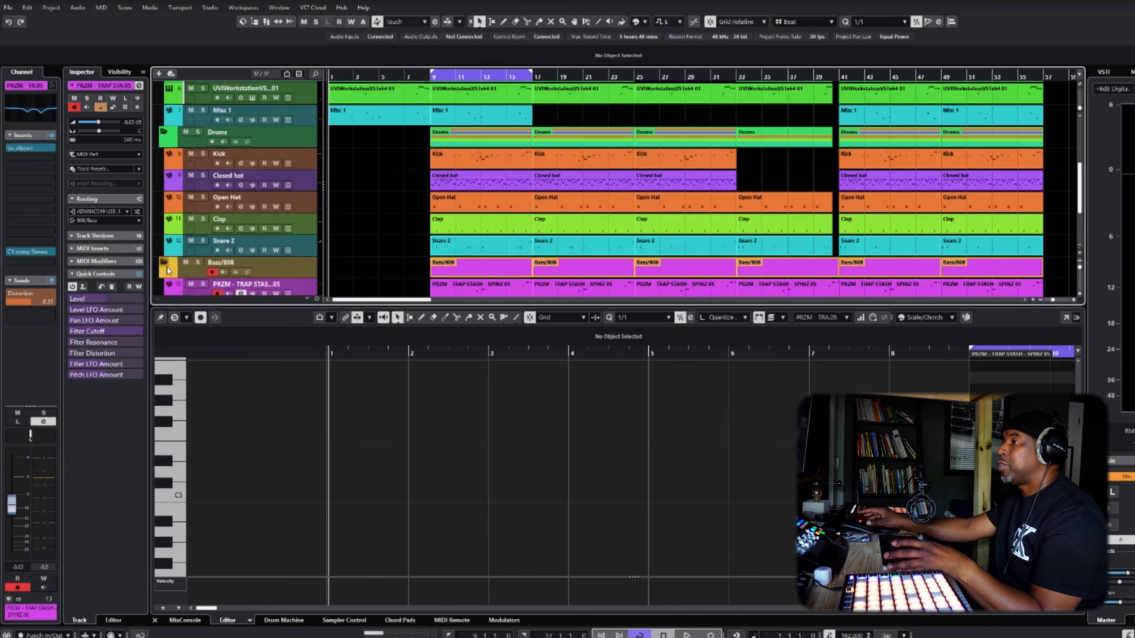
pyautogui.scroll(-4, 172, 256)
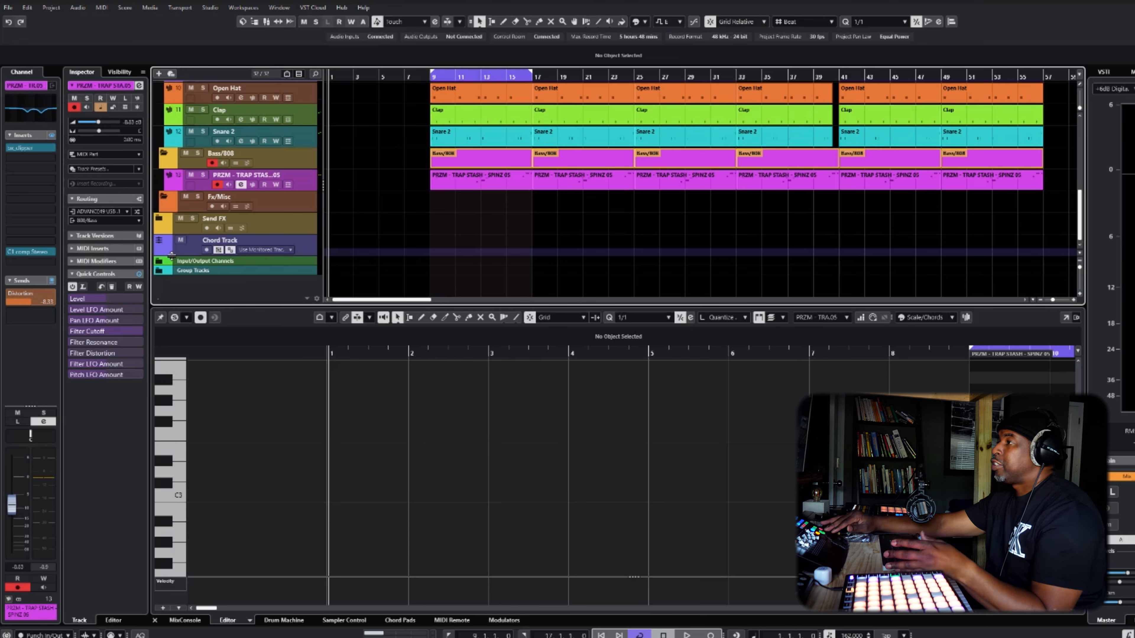
# Play the full beat from the project start with the arrangement zoomed out to follow all melodic, drum and bass tracks.
pyautogui.press('space')
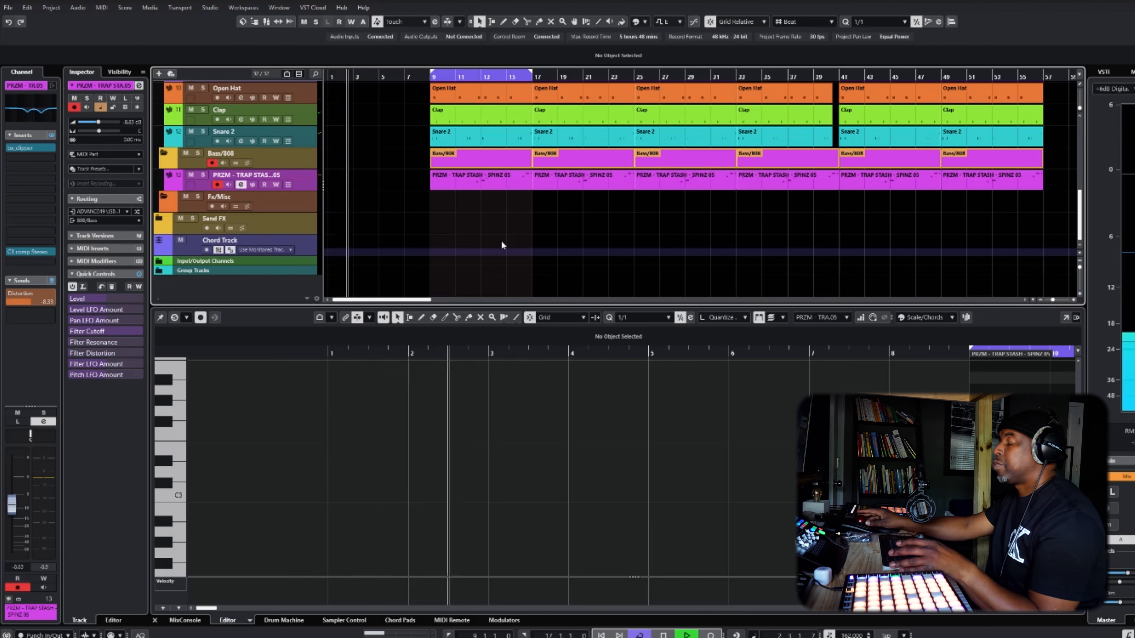
pyautogui.press('g')
pyautogui.press('g')
pyautogui.press('g')
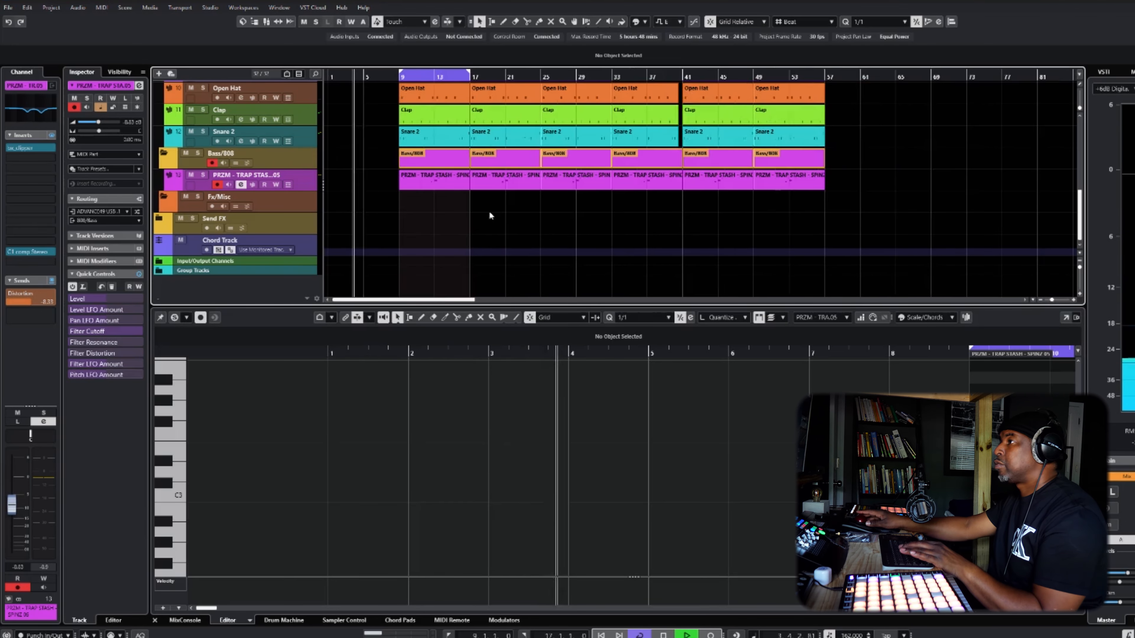
pyautogui.scroll(3, 483, 212)
pyautogui.scroll(2, 501, 224)
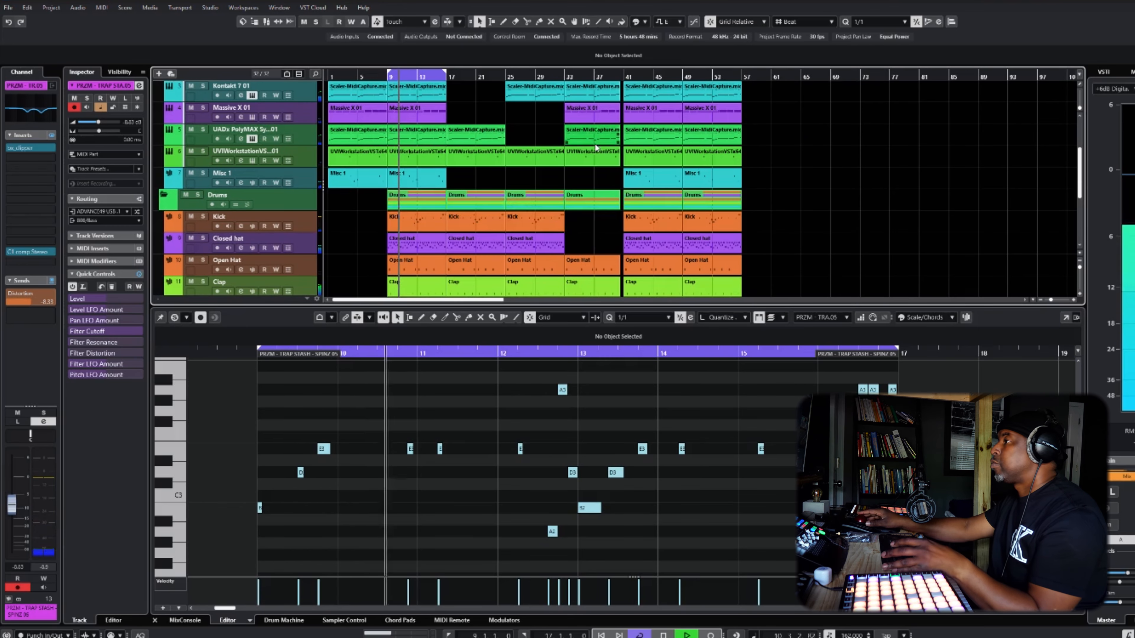
pyautogui.scroll(2, 548, 171)
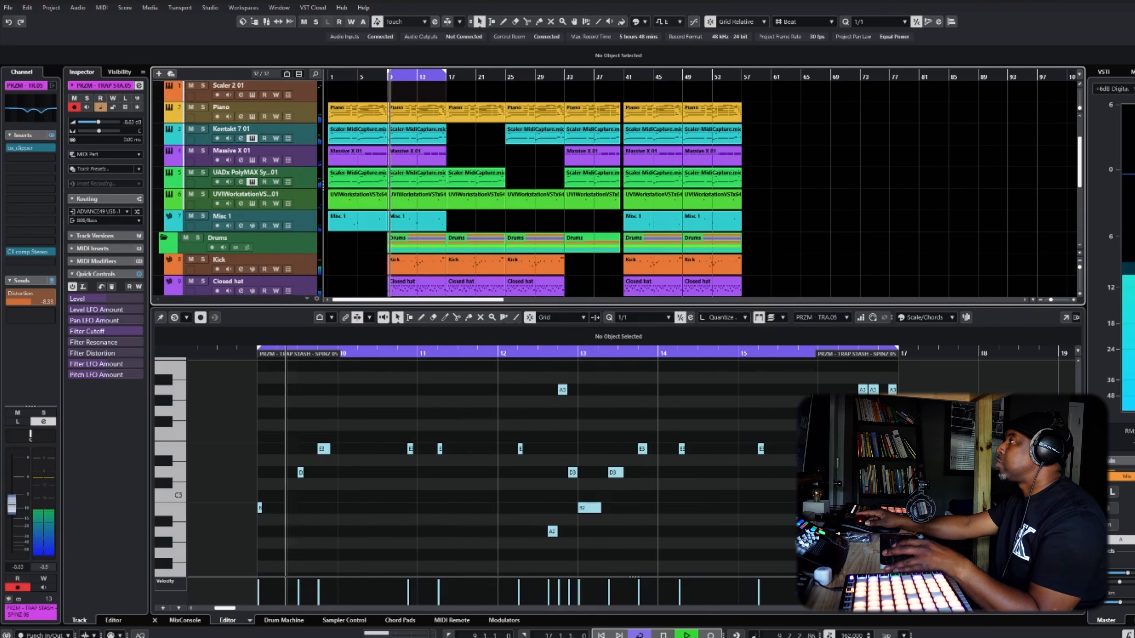
# Hide the lower note editor and collapse the Drums, Bass/808 and Input/Output Channels folders.
pyautogui.hotkey('ctrl', 'alt', 'b')
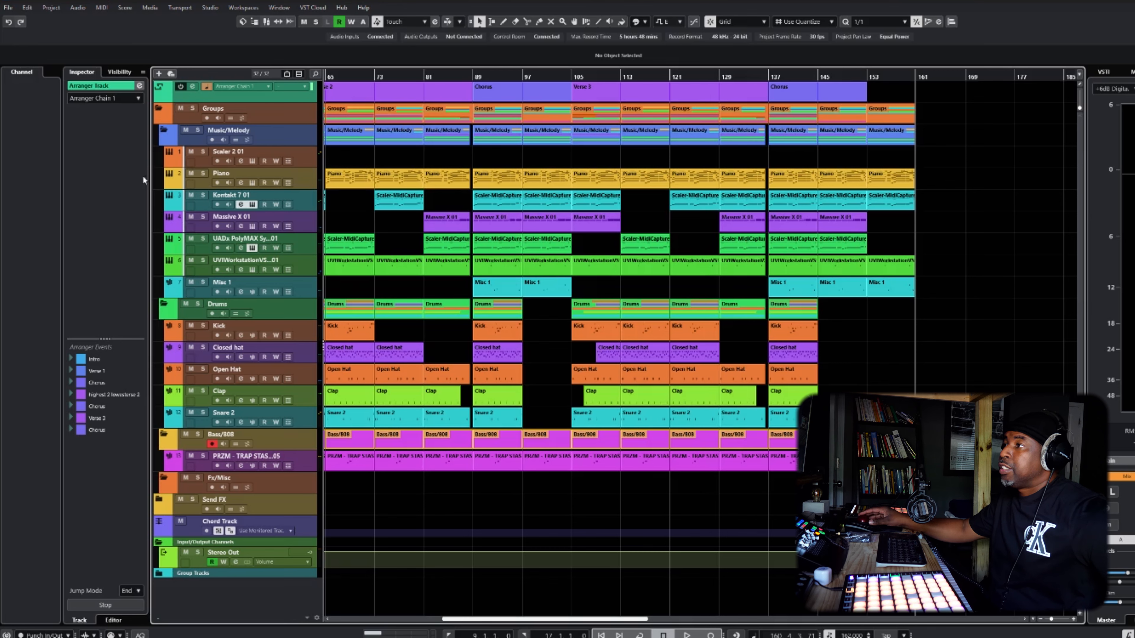
pyautogui.click(165, 304)
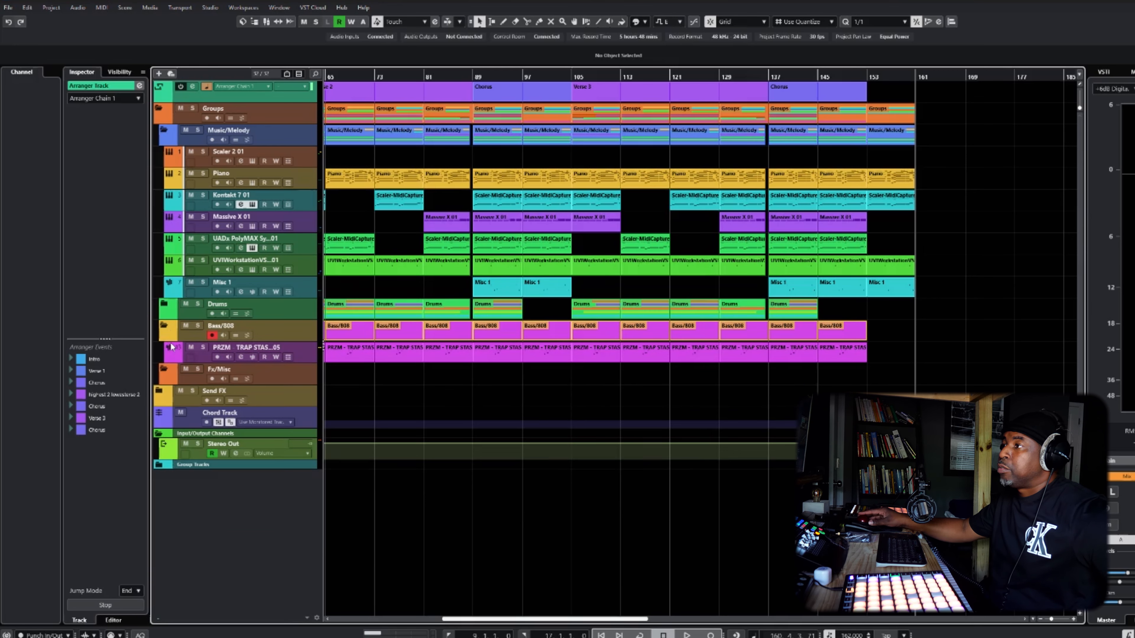
pyautogui.click(164, 326)
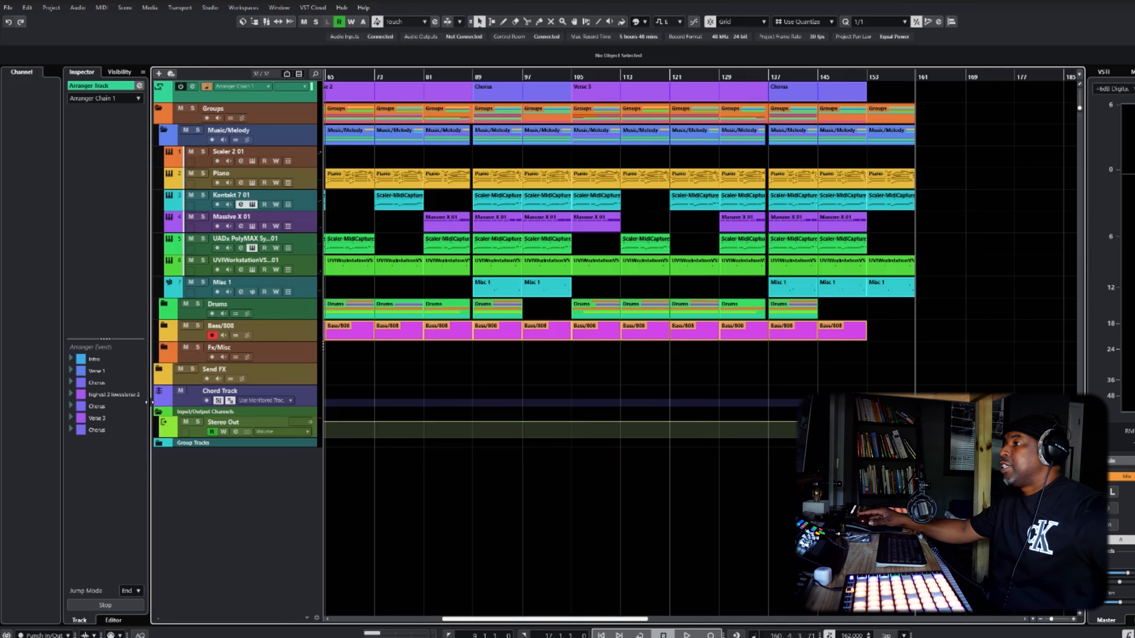
pyautogui.click(158, 414)
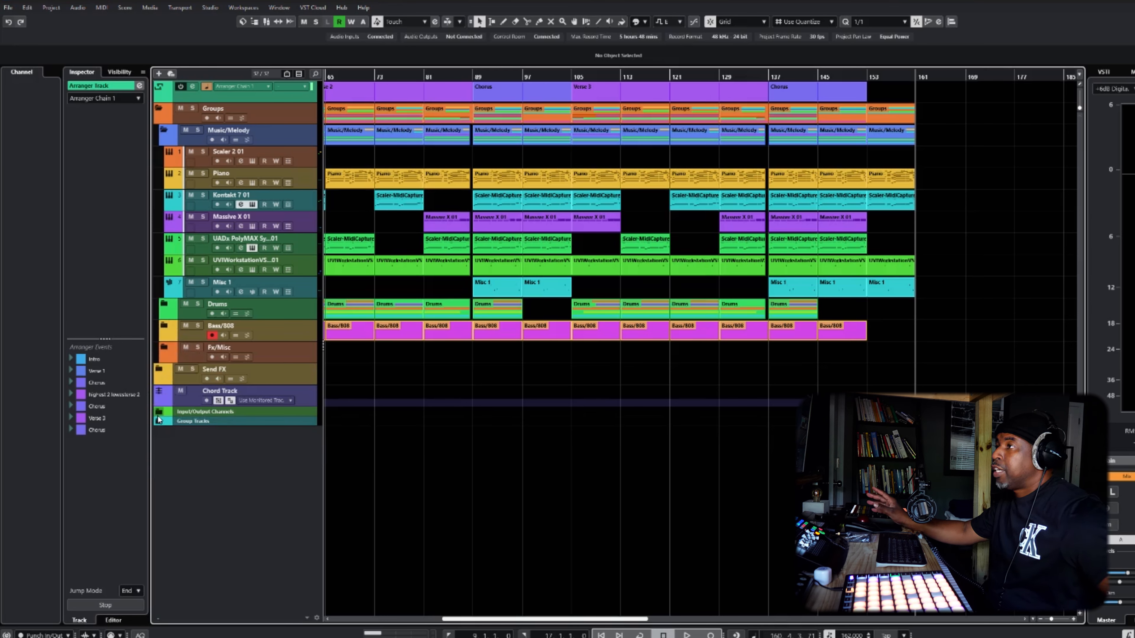
# Solo the Music/Melody folder track with all of its instruments.
pyautogui.click(197, 130)
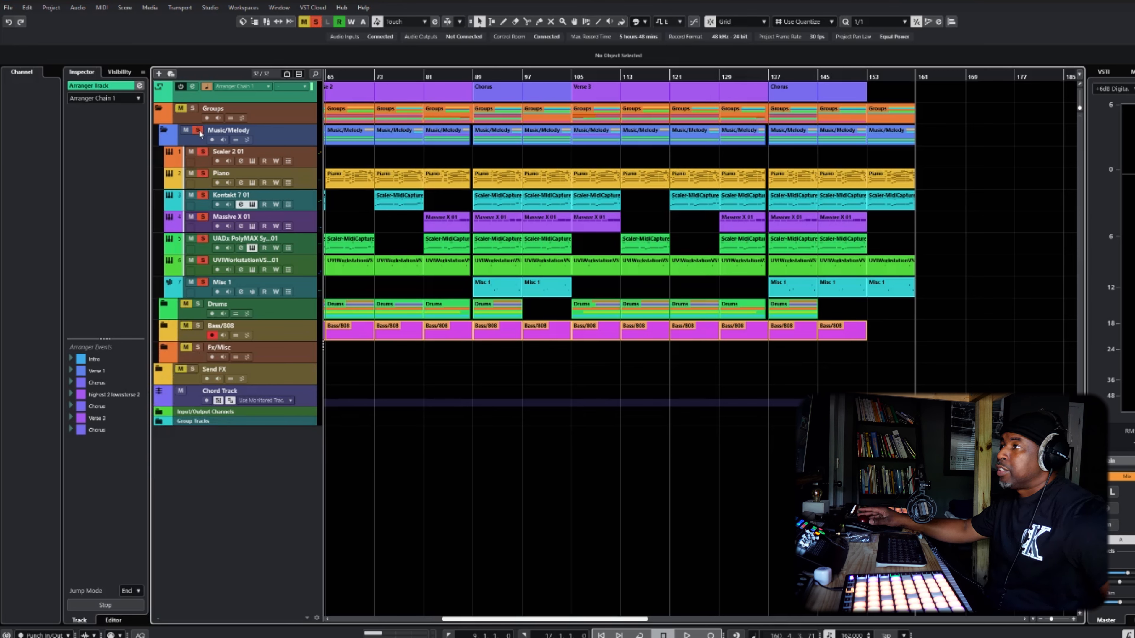